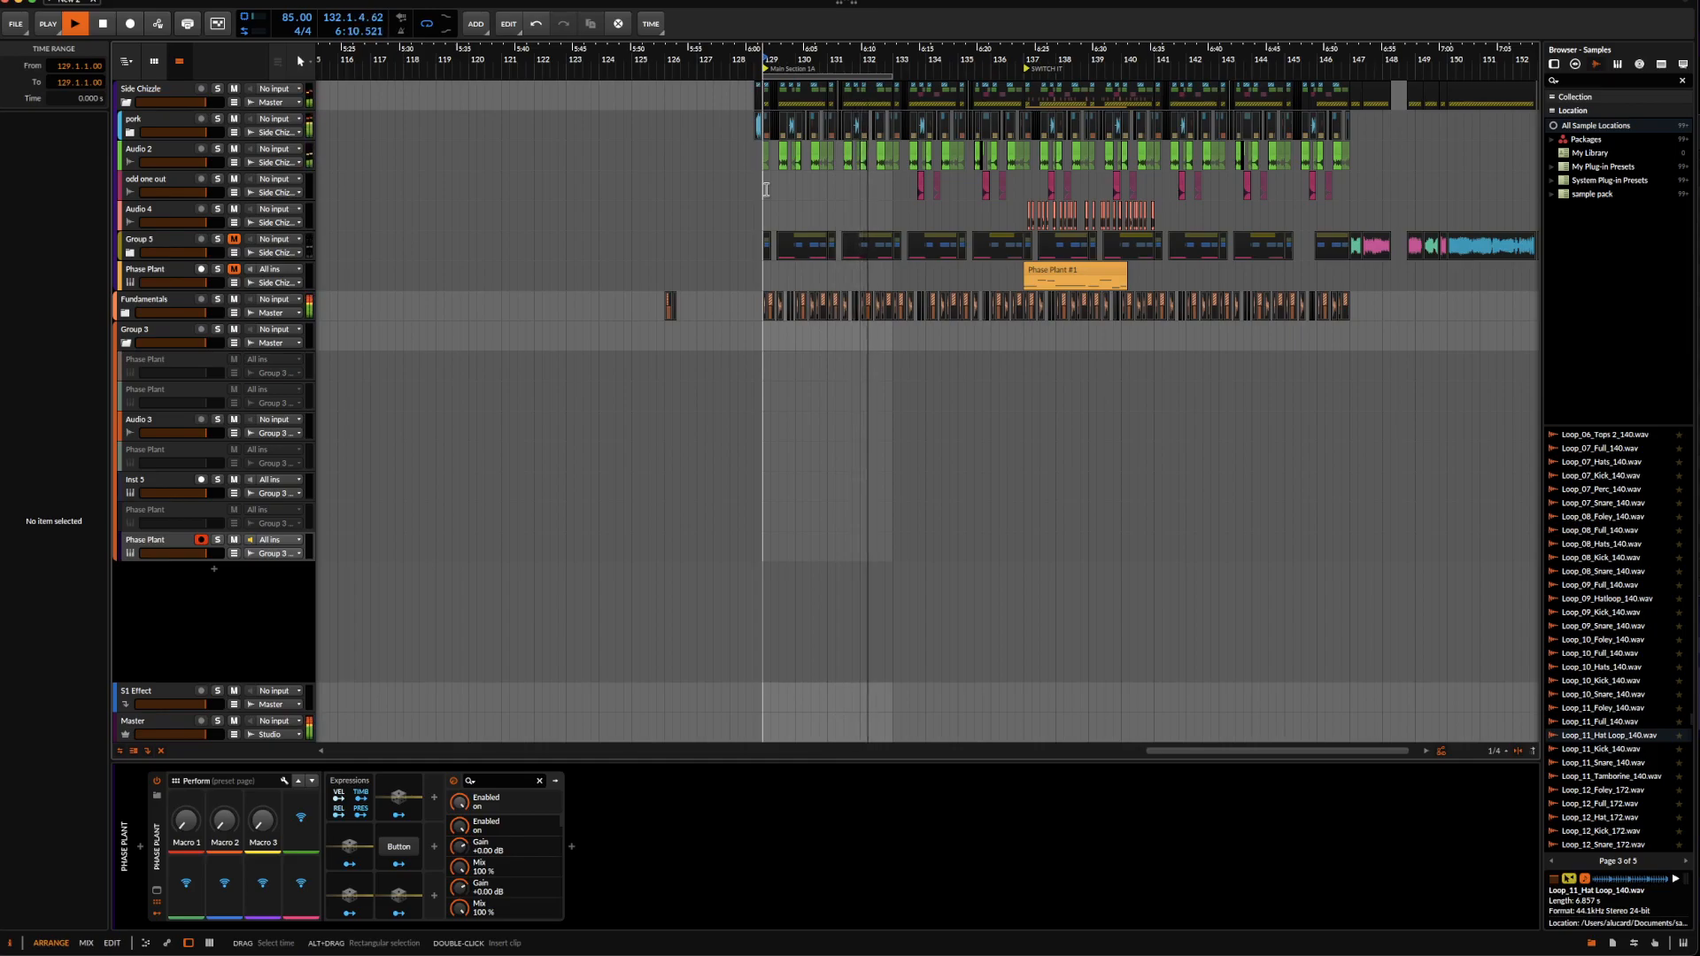
Stop playback and open the synth interface of the last Phase Plant track in Group 3.
key("space")
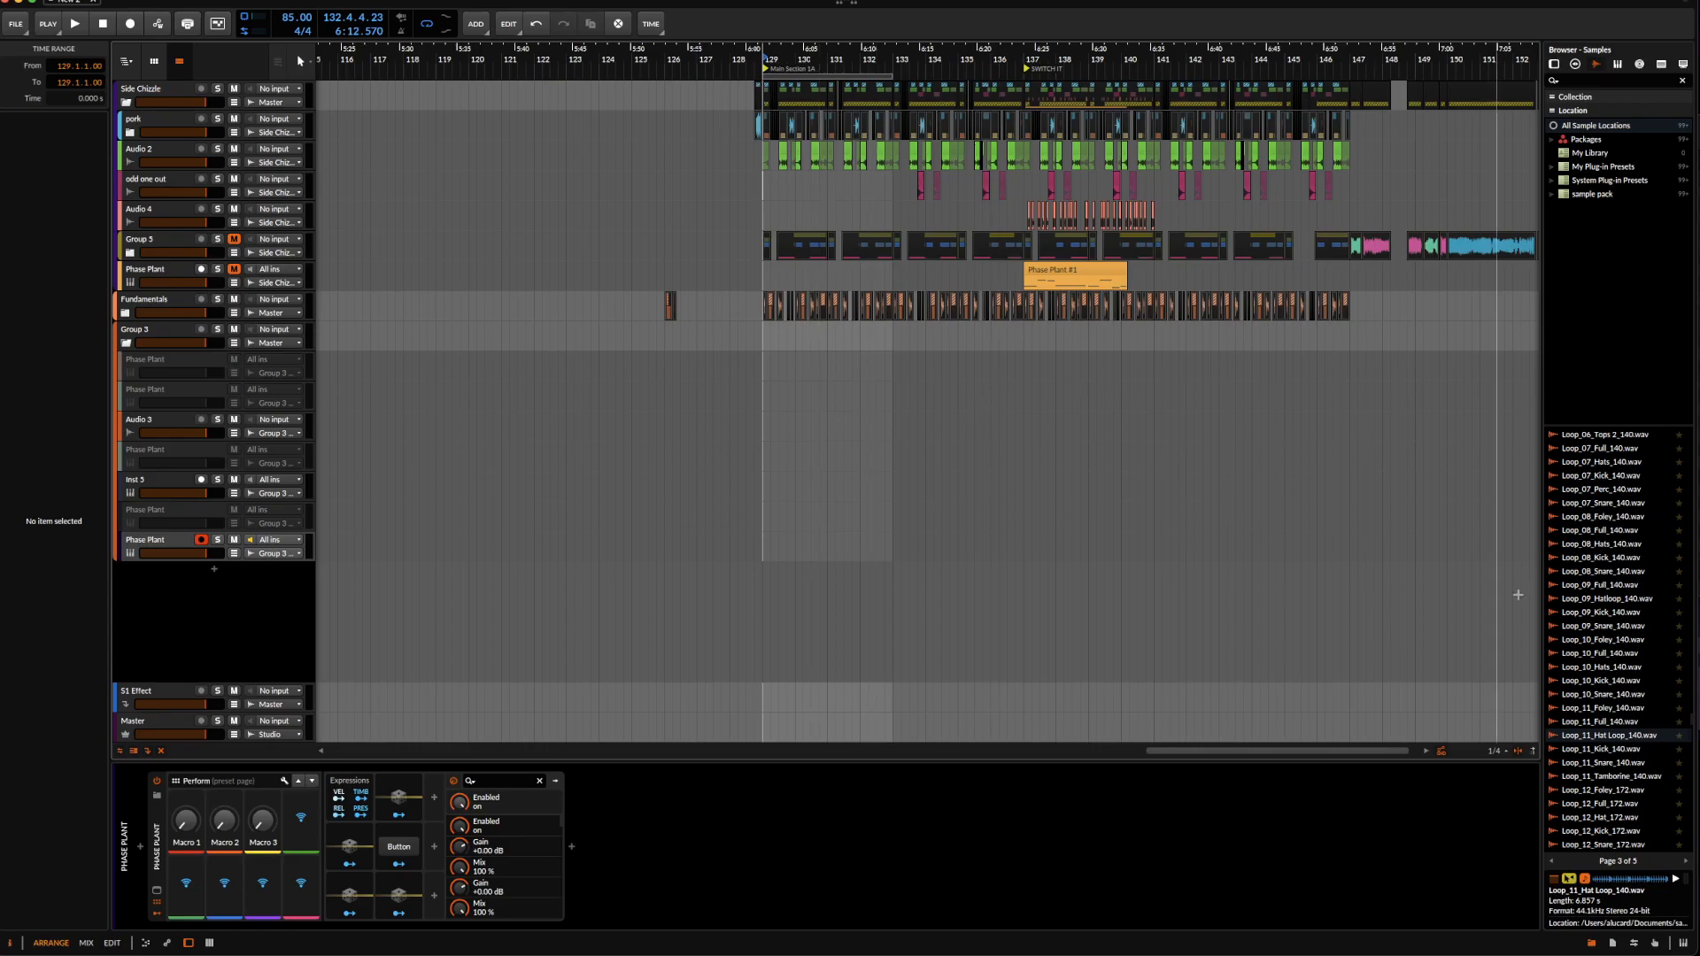
scroll(1592, 656, "down", 10)
scroll(1592, 656, "up", 12)
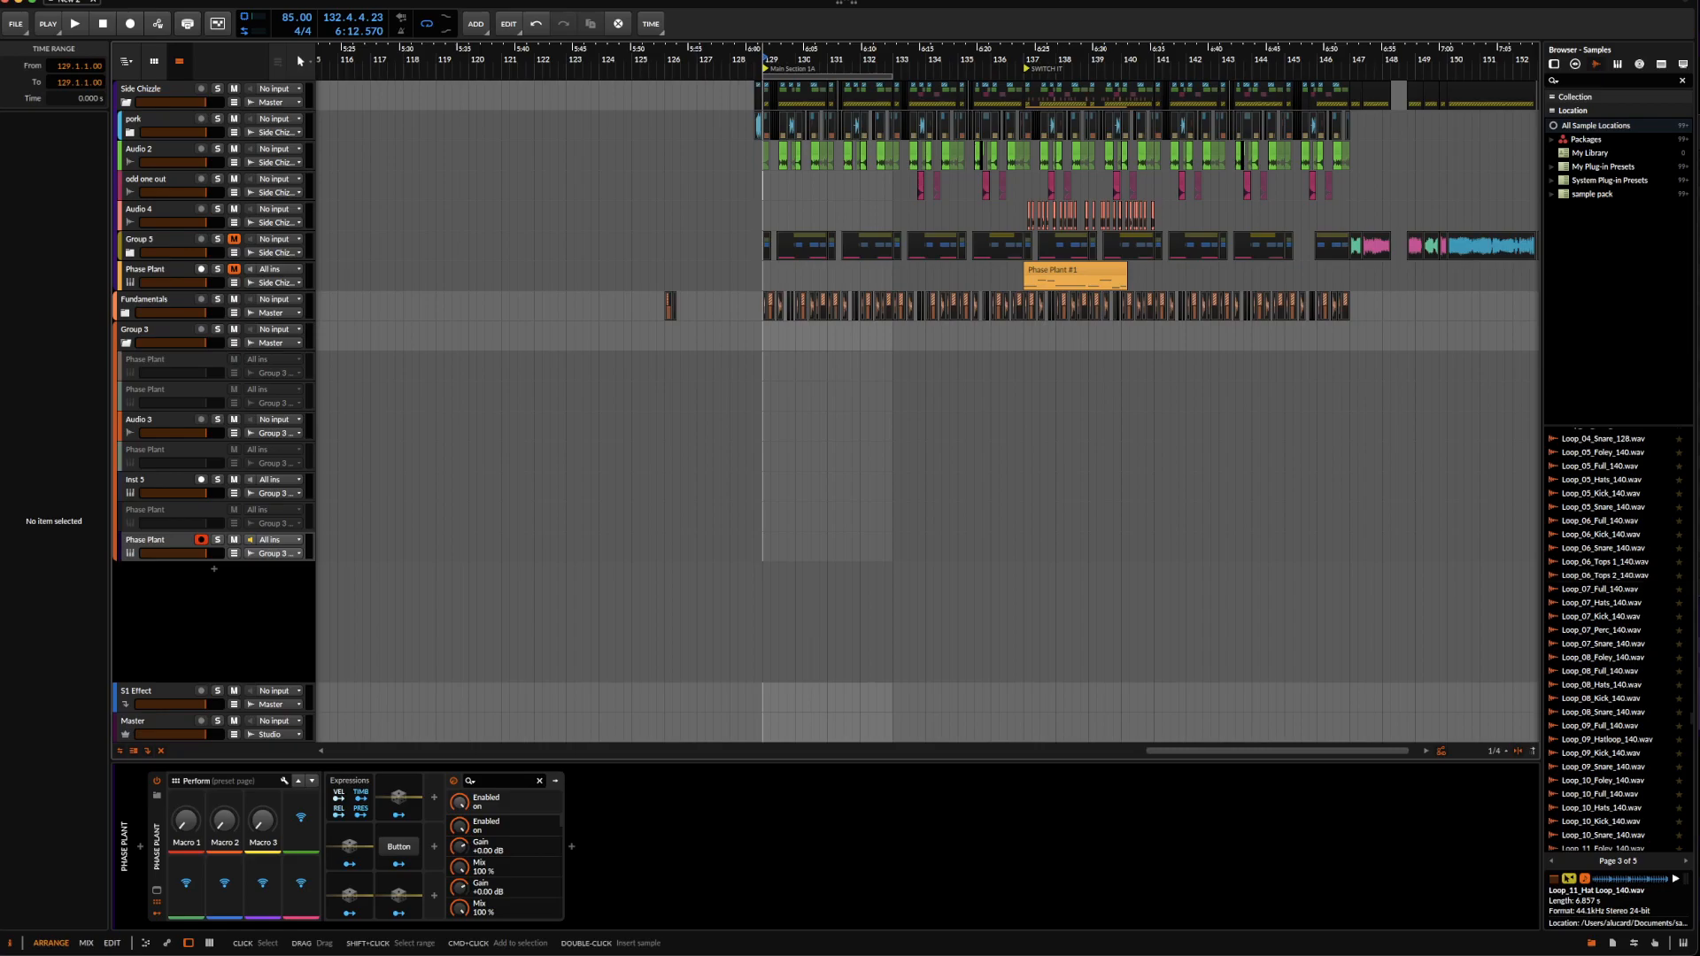
left_click(162, 543)
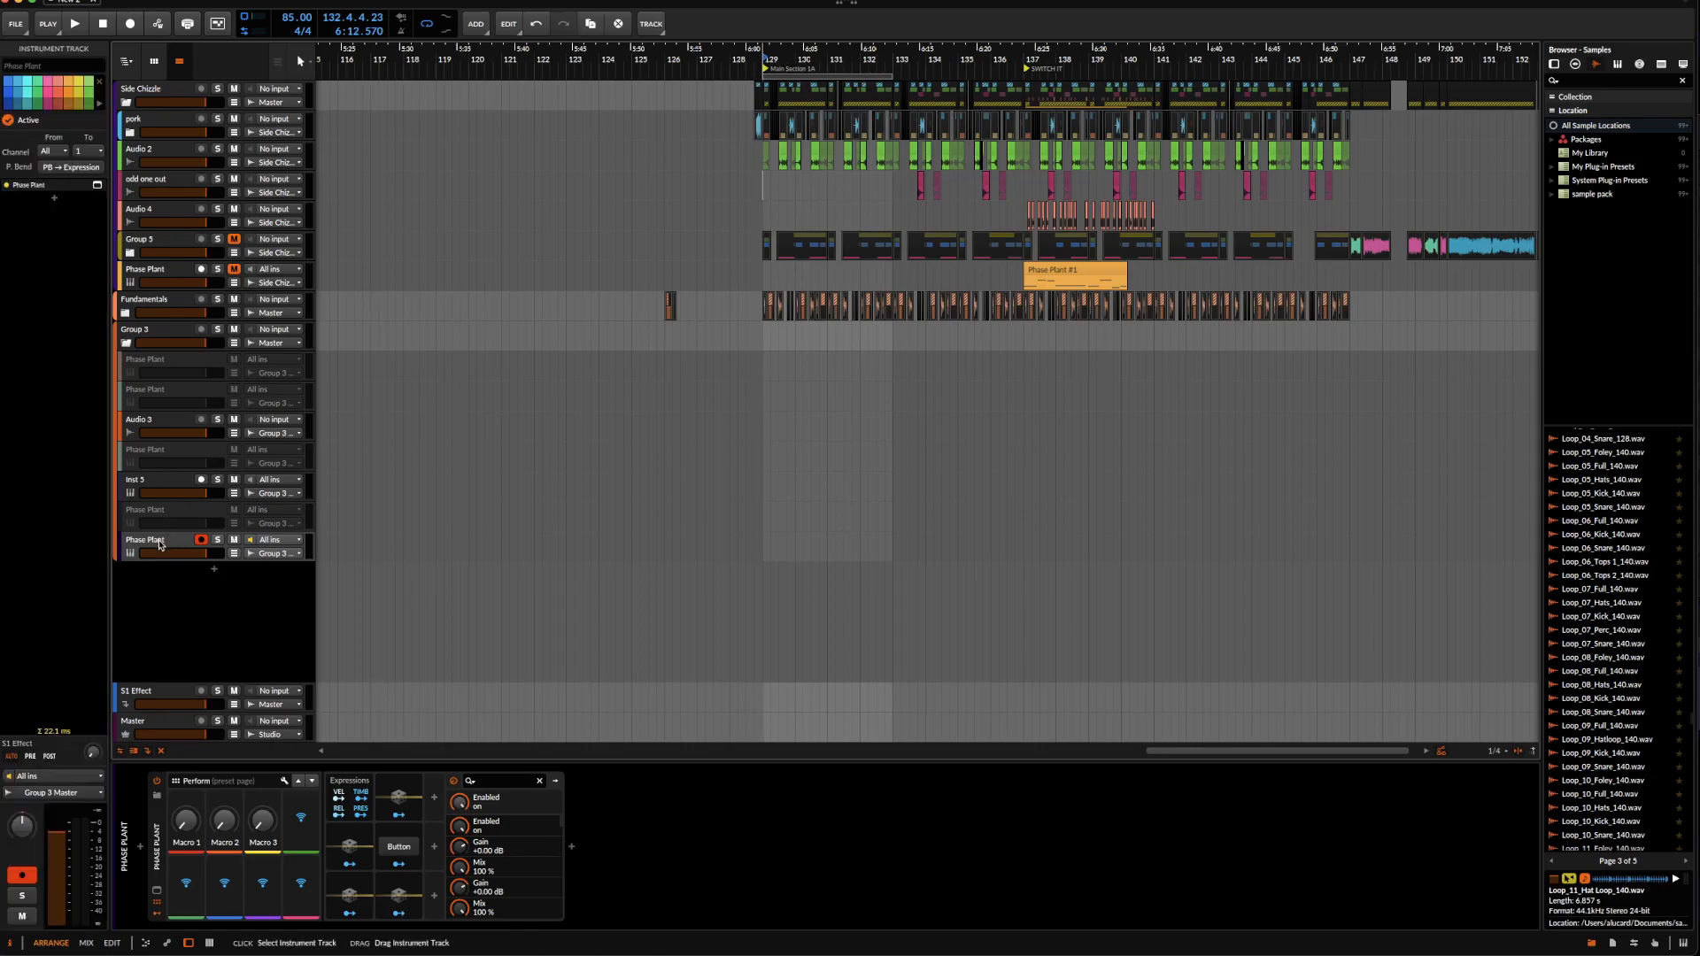
left_click(157, 892)
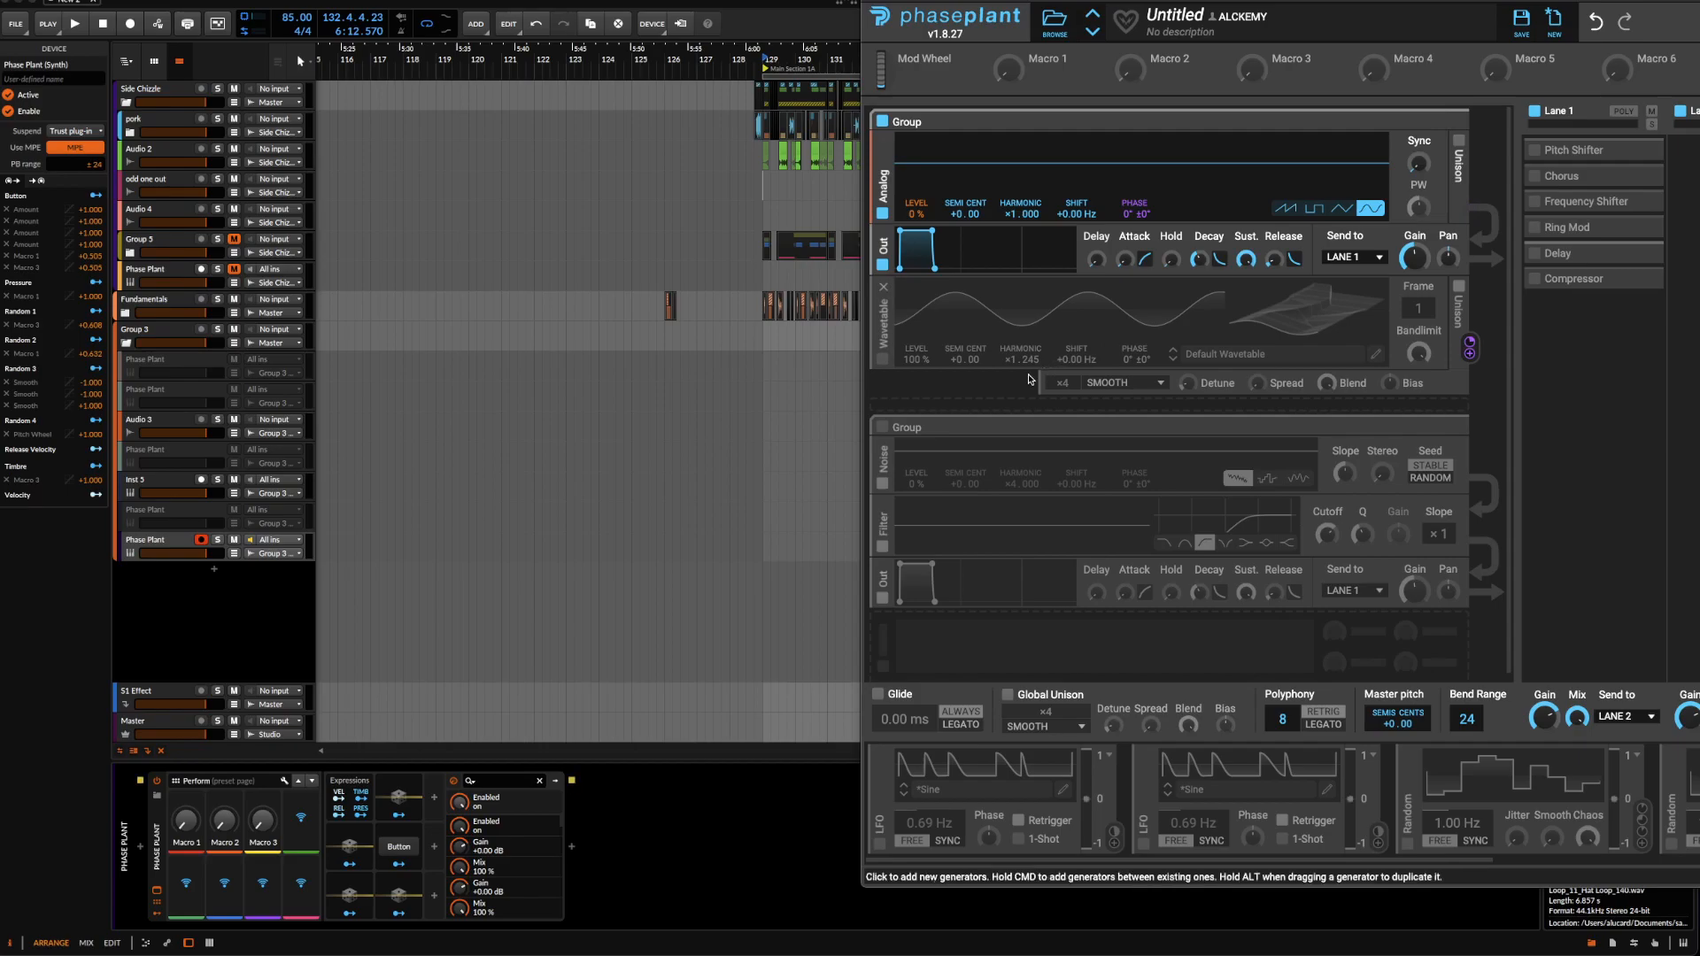
Enable the second LFO and inspect its curve in the LFO Editor.
left_click(1140, 842)
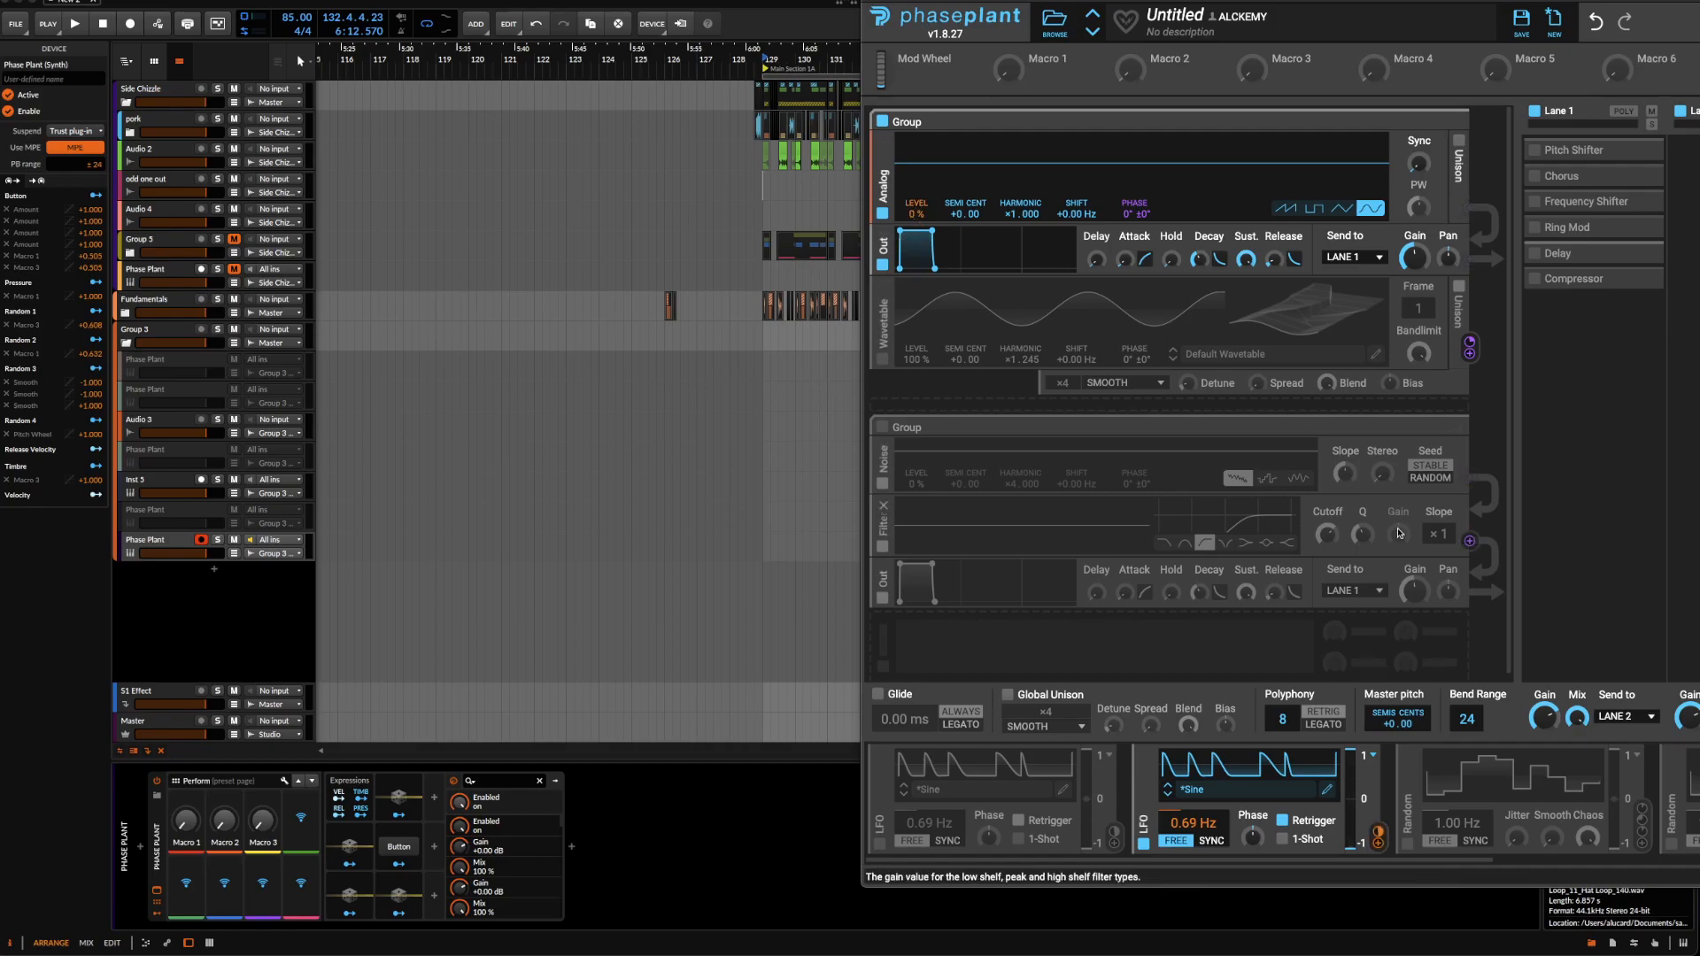
left_click(1327, 789)
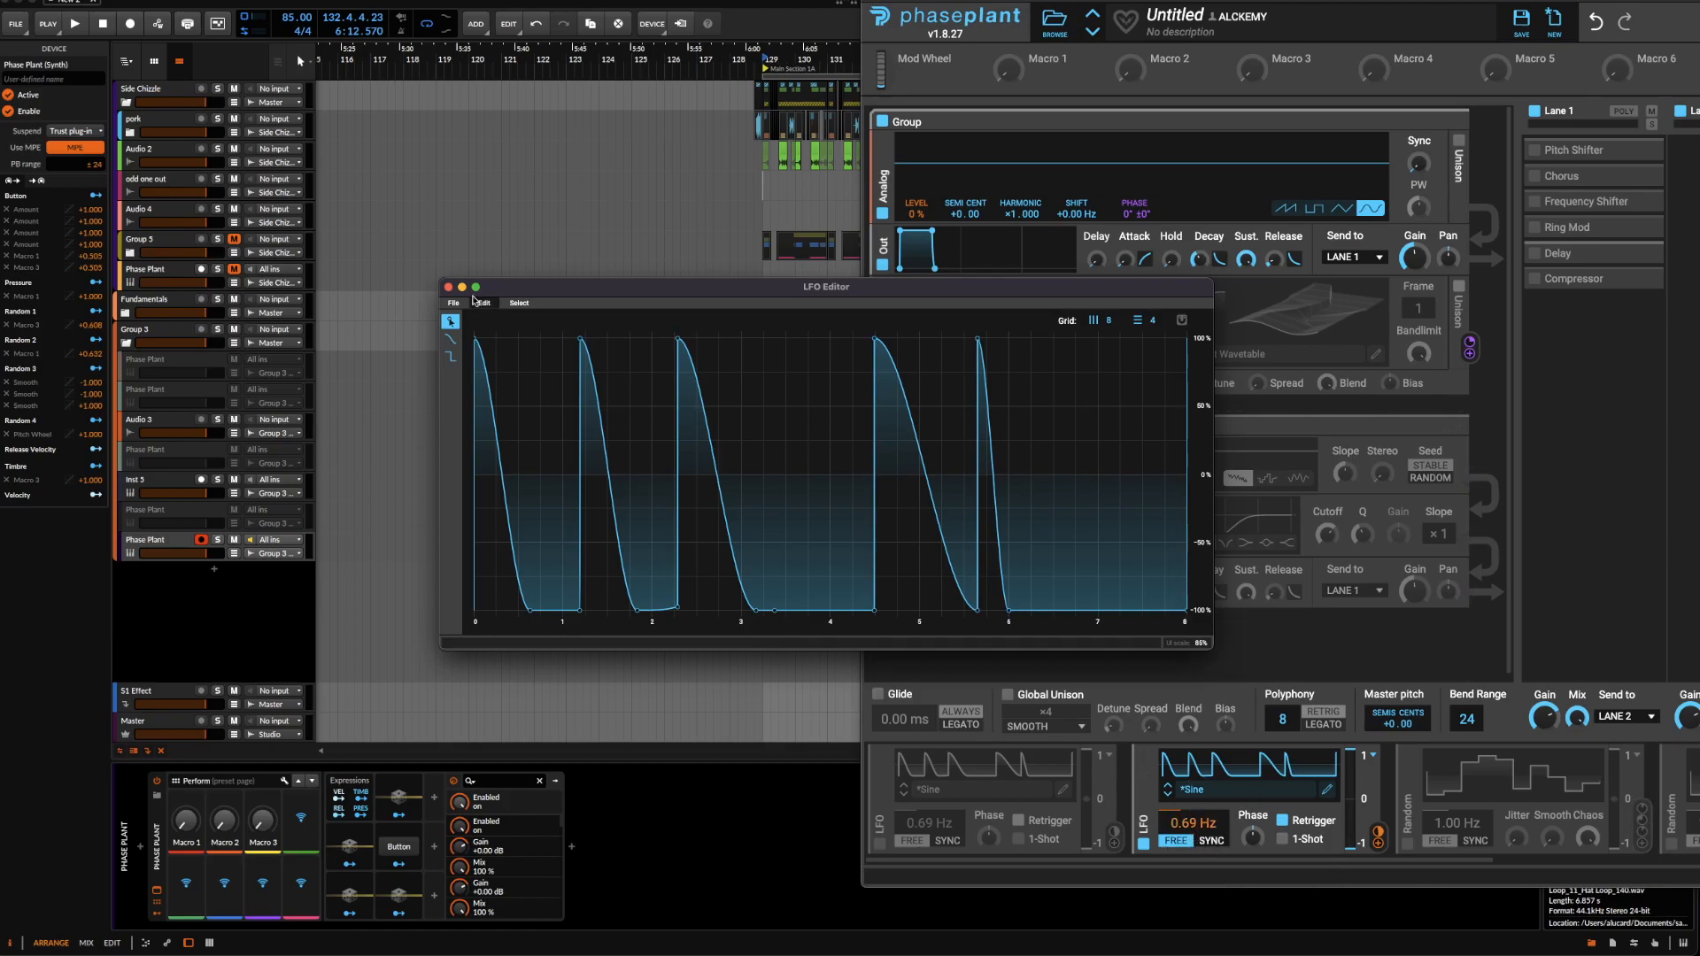
left_click(449, 287)
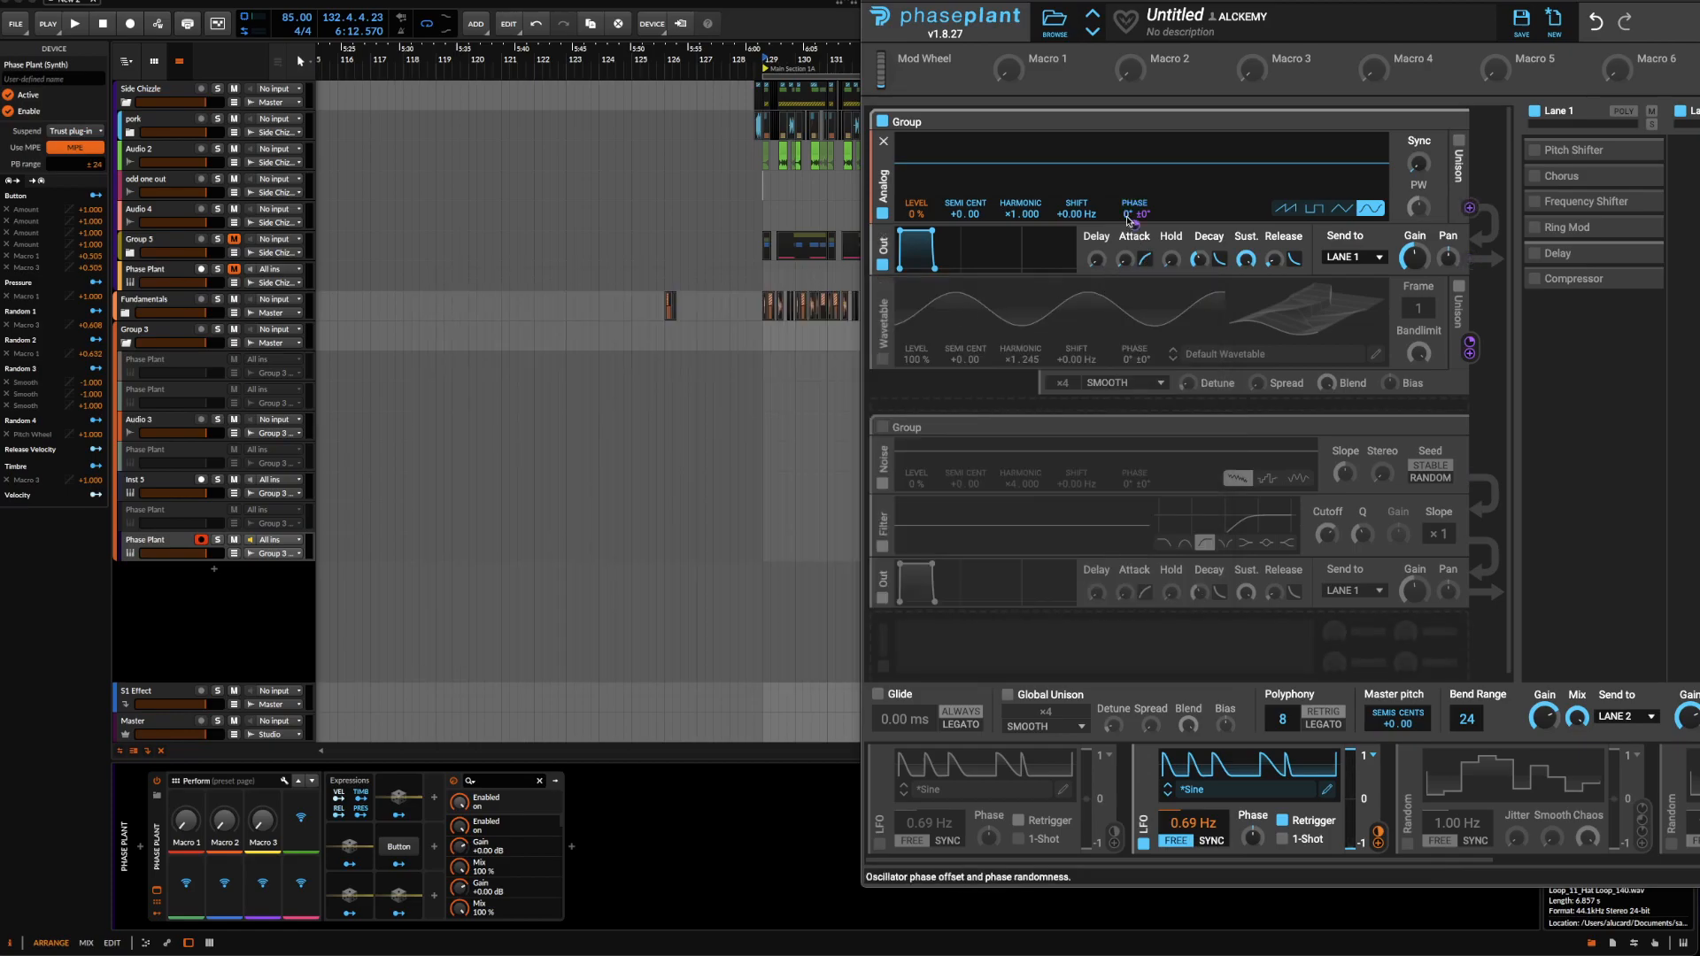
Enable the Wavetable oscillator, the Noise generator group and the first LFO.
left_click(883, 363)
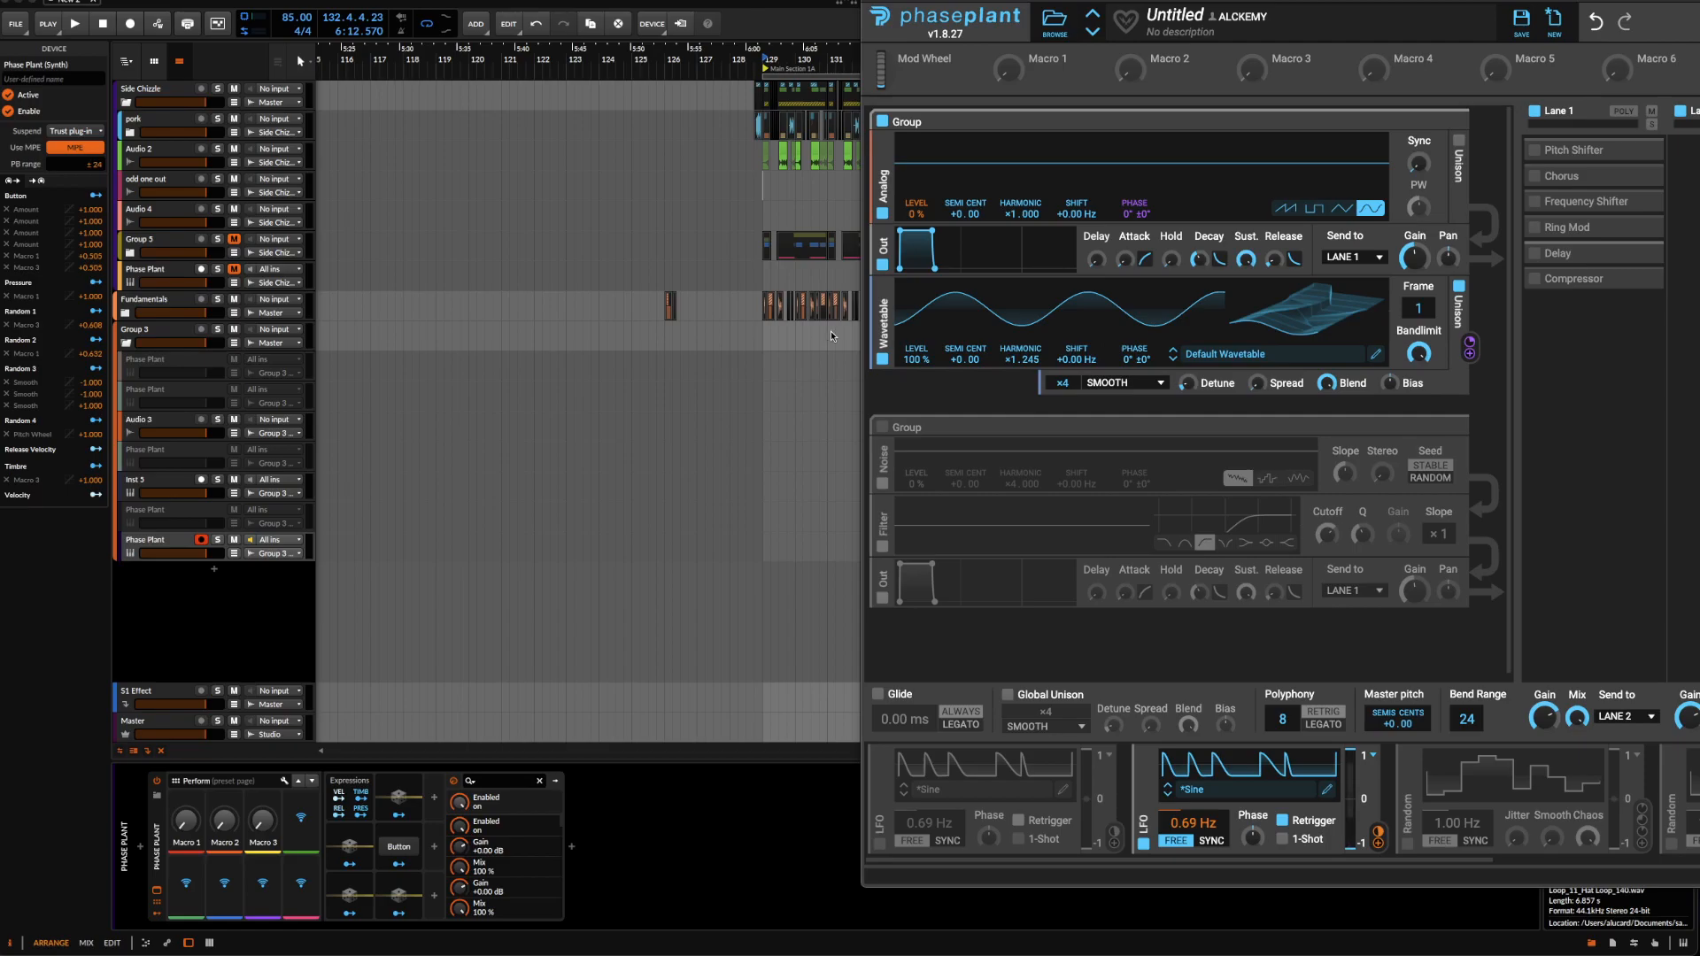
left_click(882, 427)
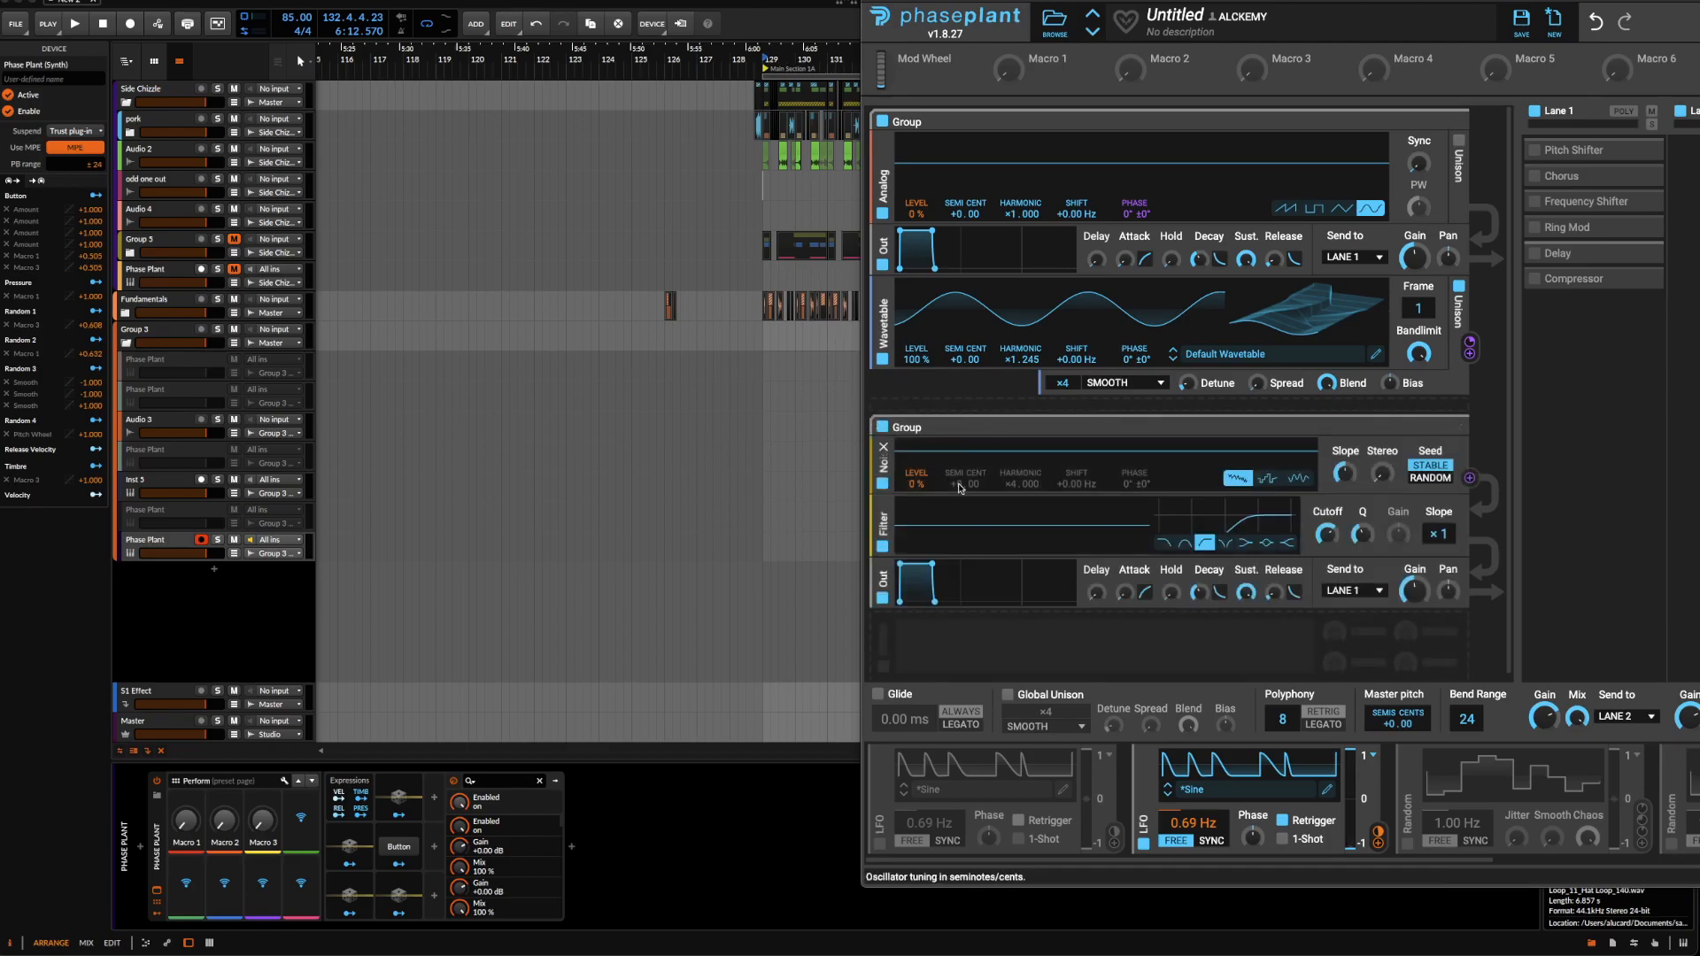
left_click(879, 843)
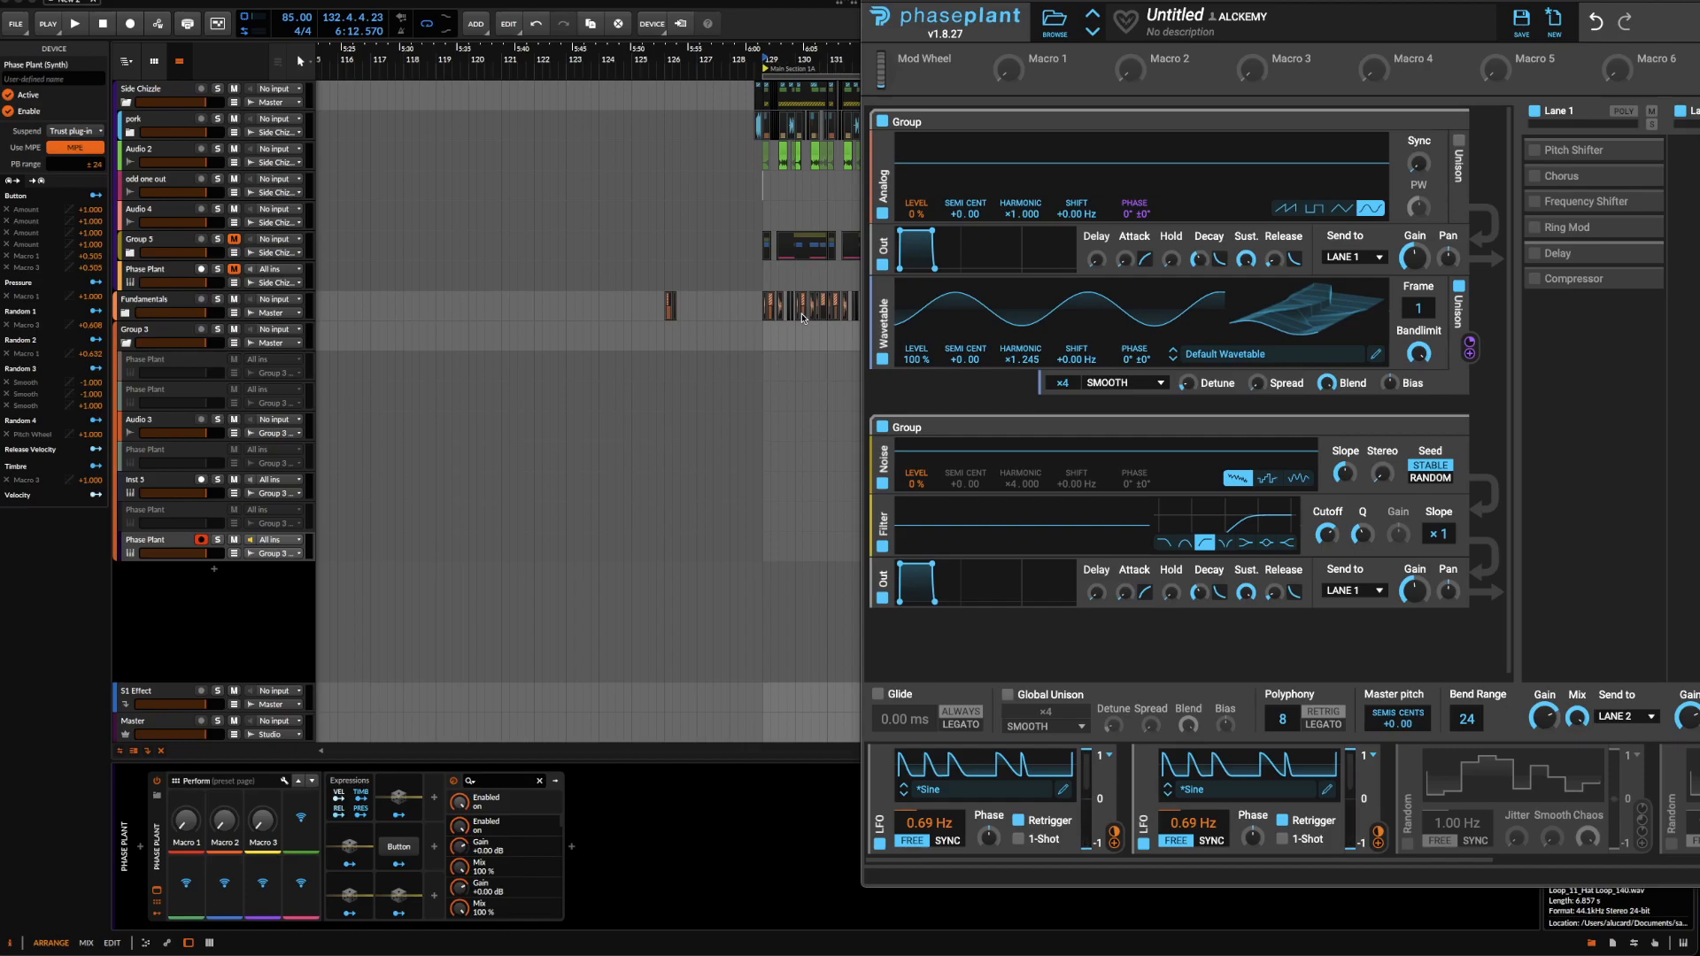
Enable the Pitch Shifter in Lane 1 and the first two Random modulators.
left_click(1536, 151)
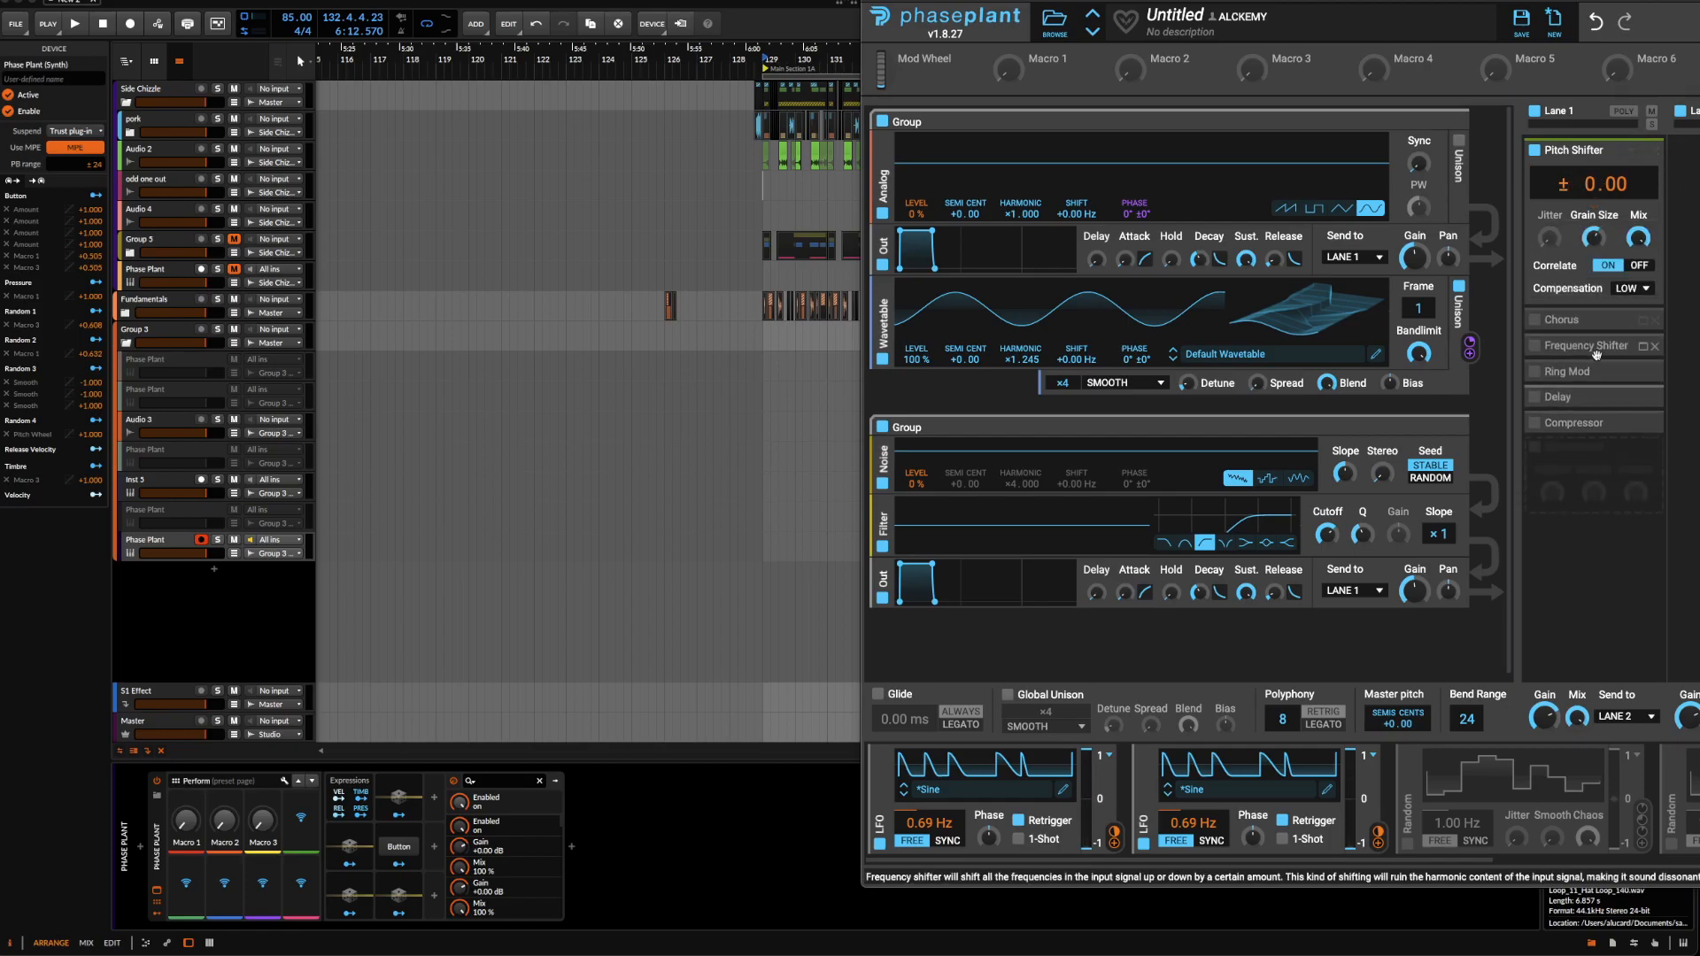
left_click(1407, 848)
scroll(1311, 810, "right", 8)
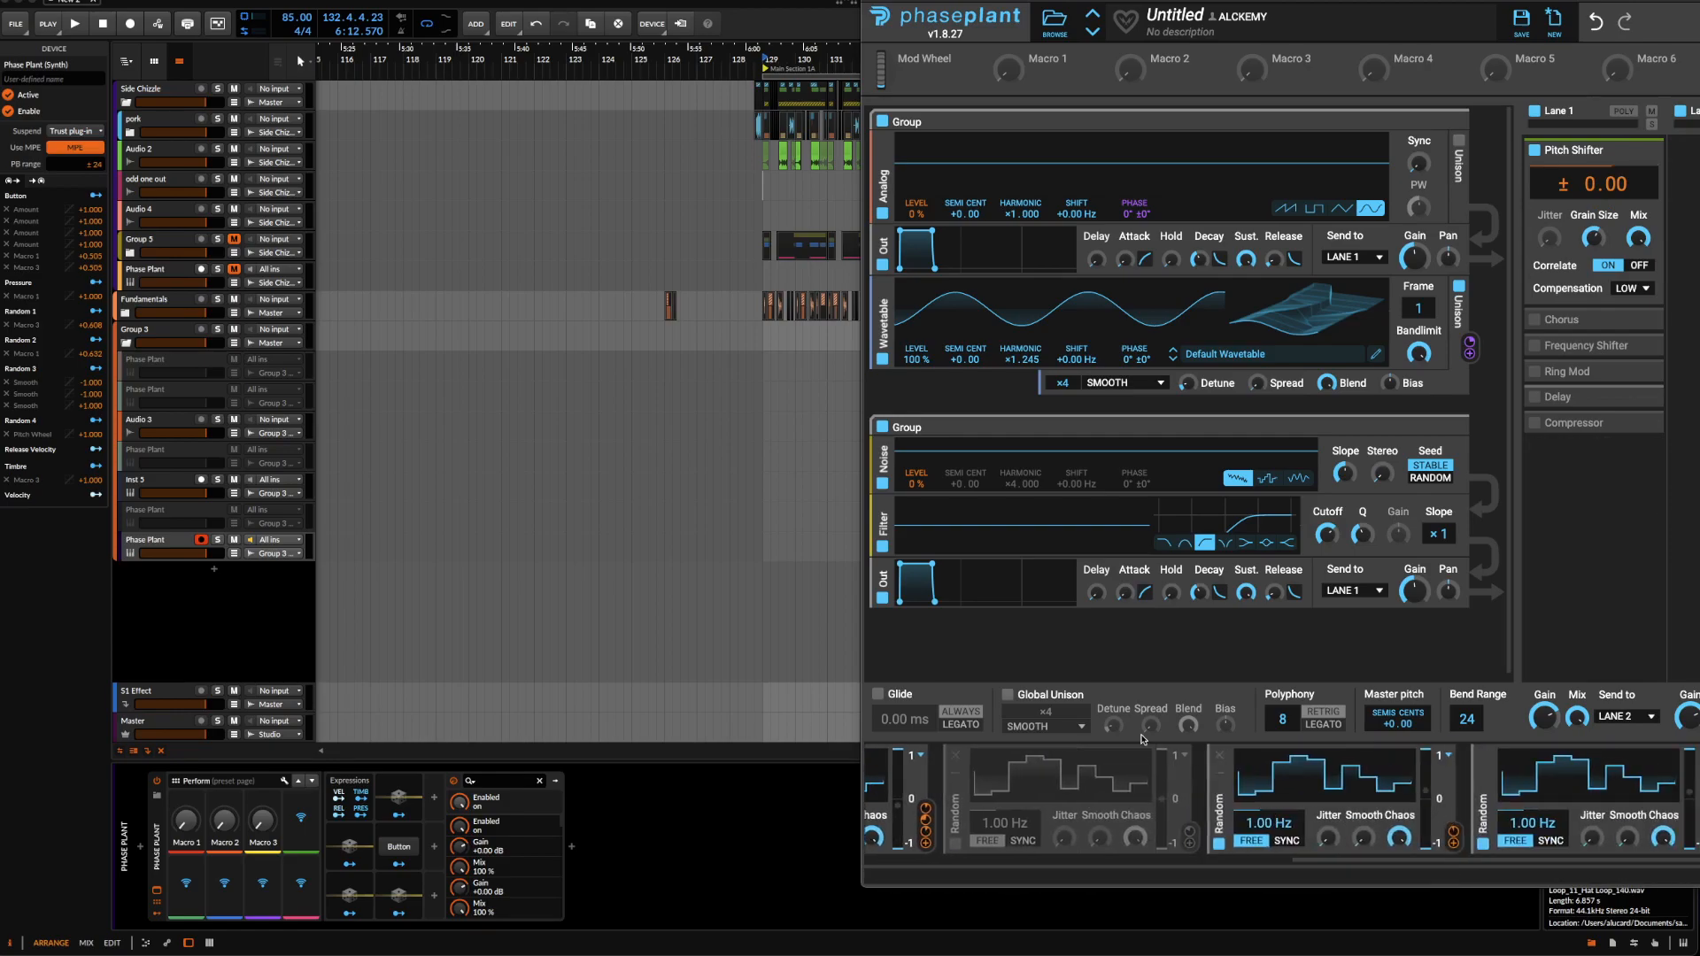
left_click(955, 846)
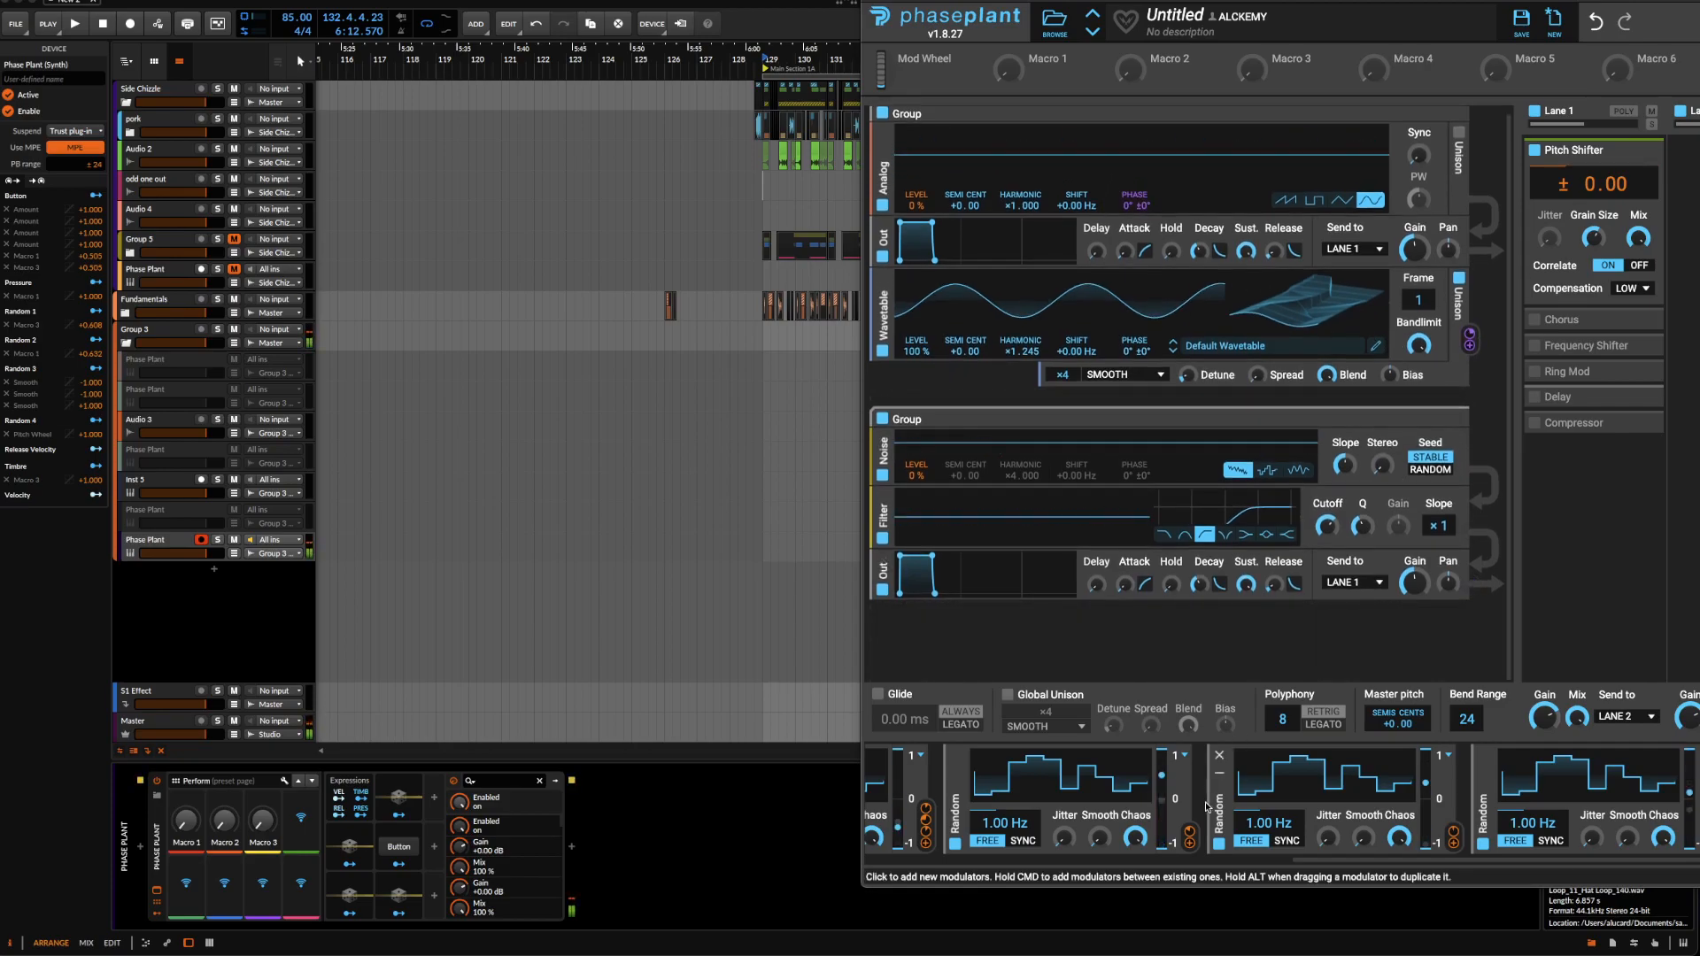
scroll(1207, 808, "left", 5)
scroll(1206, 807, "left", 1)
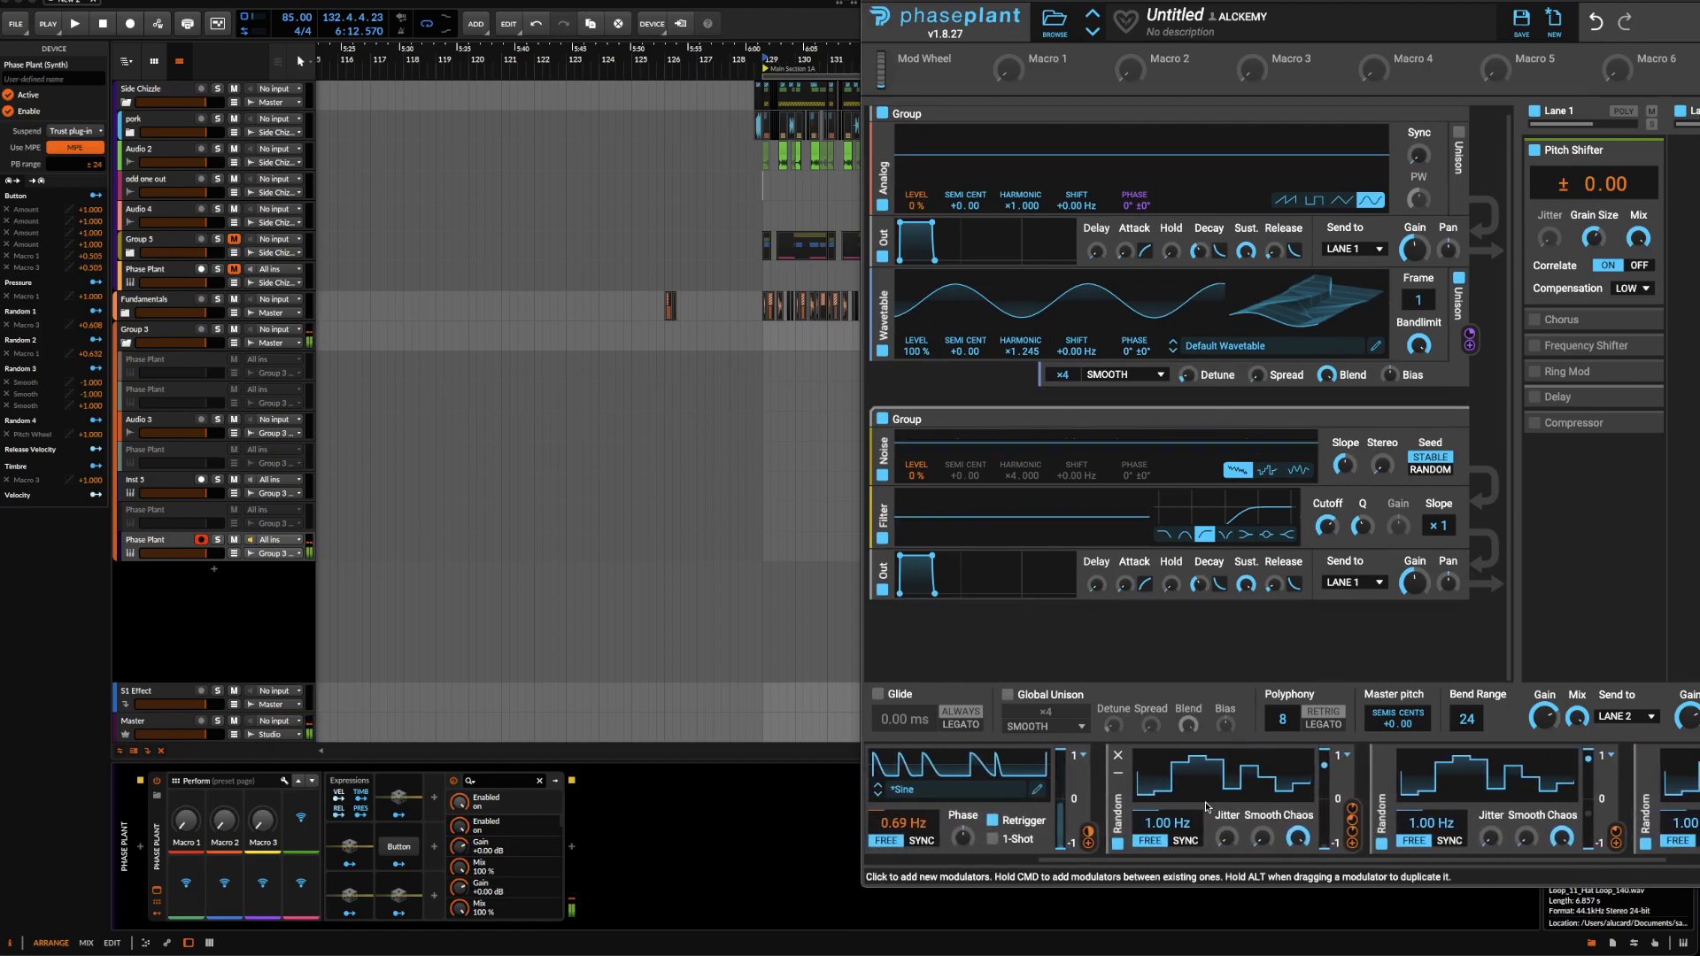
scroll(1242, 834, "left", 8)
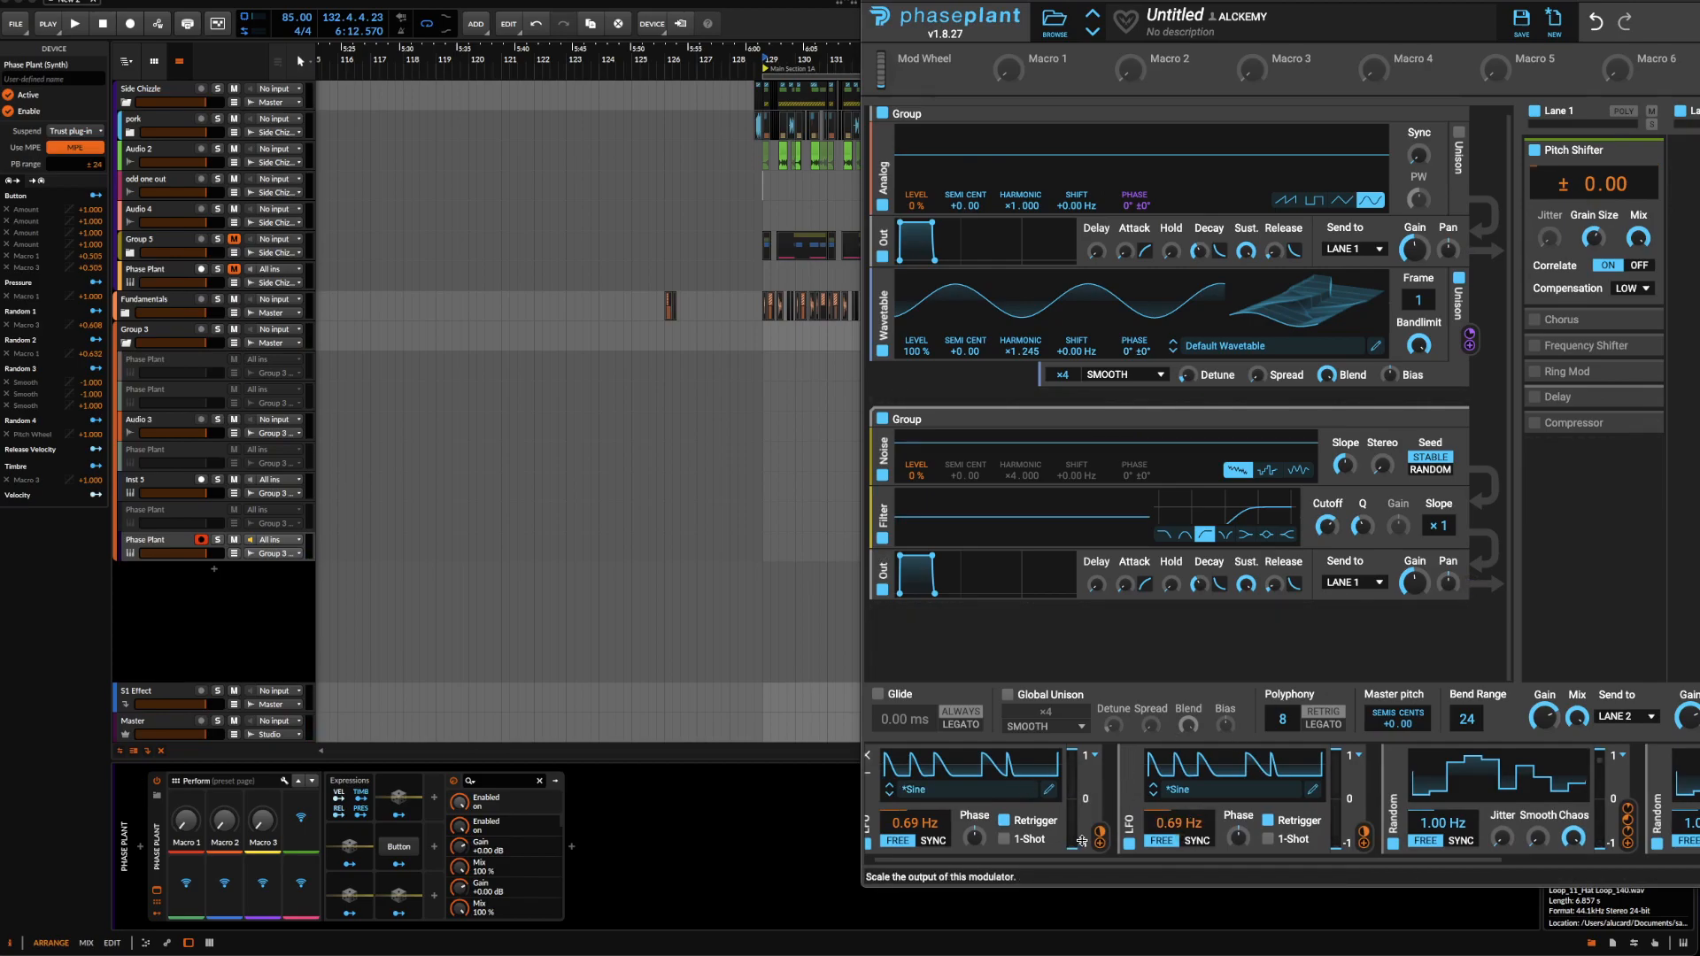
scroll(1071, 844, "right", 6)
scroll(1082, 843, "left", 6)
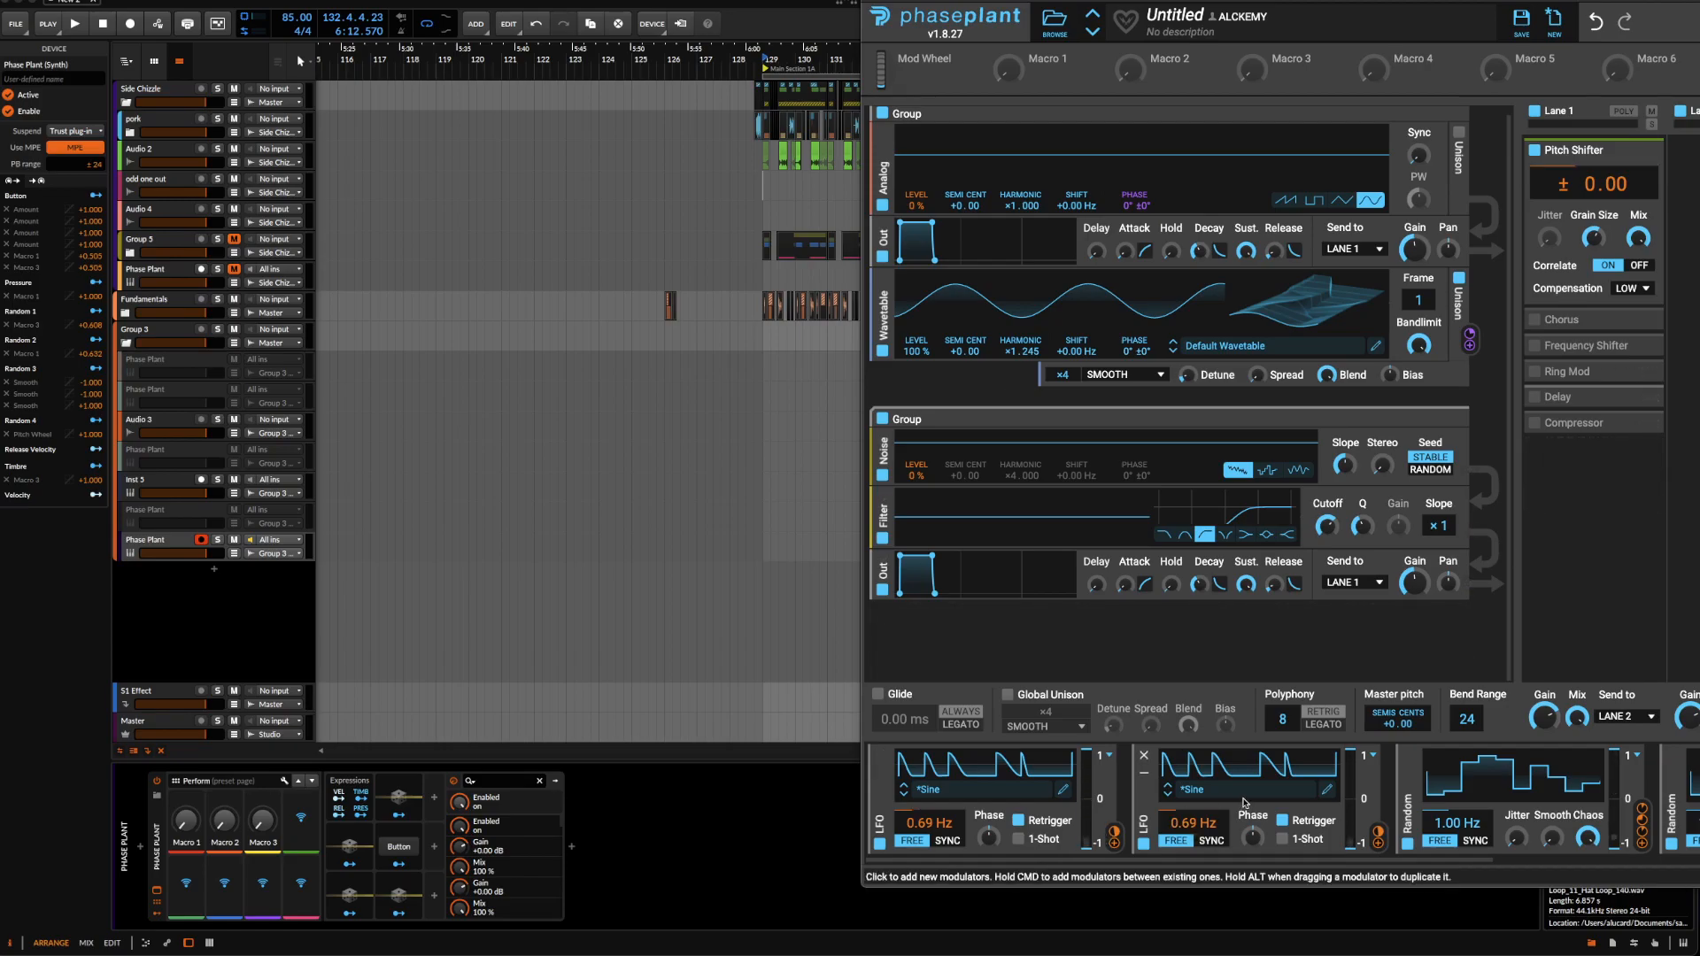
scroll(1250, 810, "right", 5)
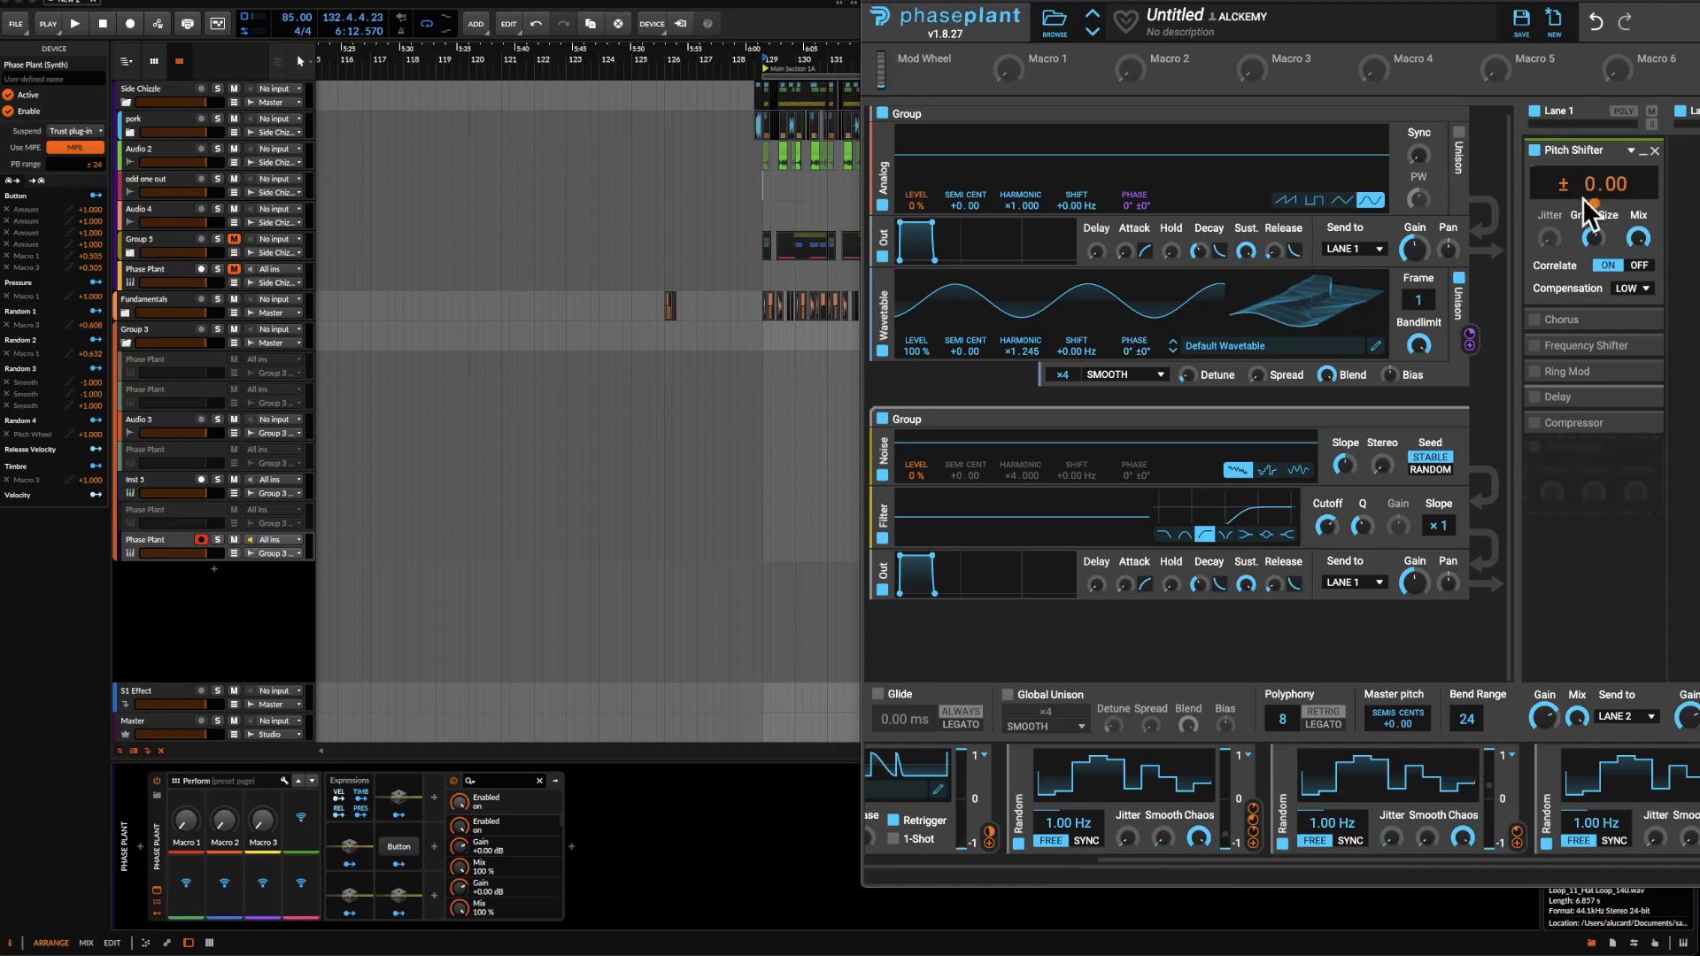
Collapse the Pitch Shifter and enable the Chorus and Frequency Shifter in Lane 1 with their controls expanded.
left_click(1644, 157)
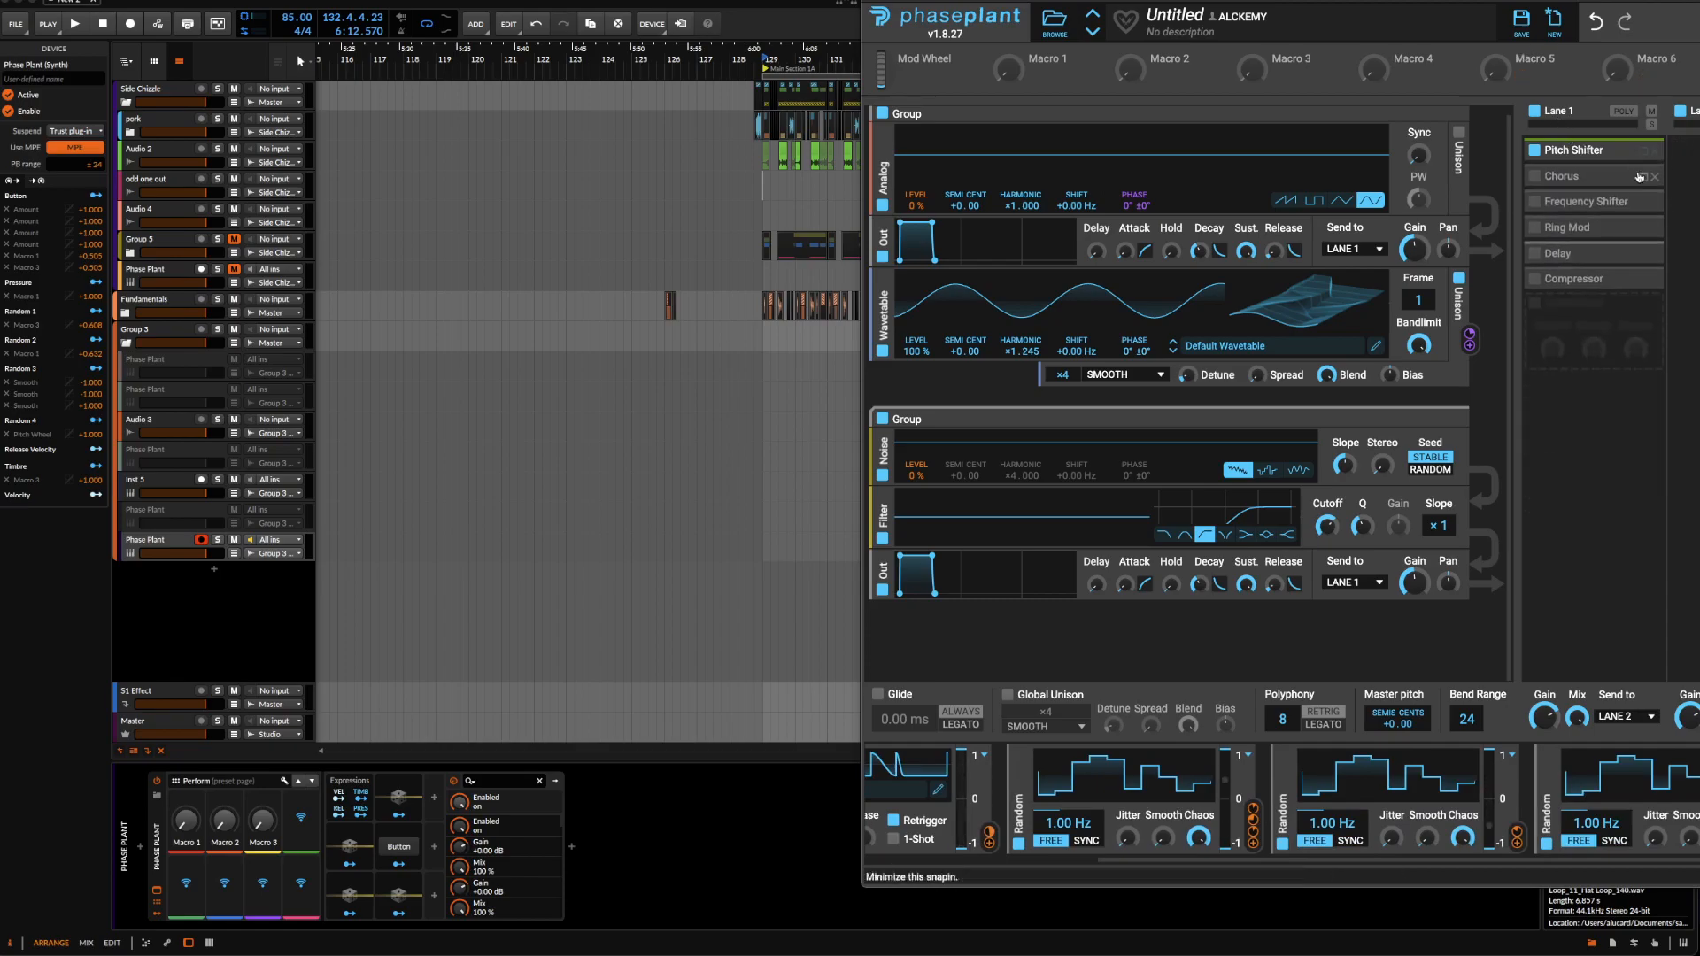
left_click(1648, 178)
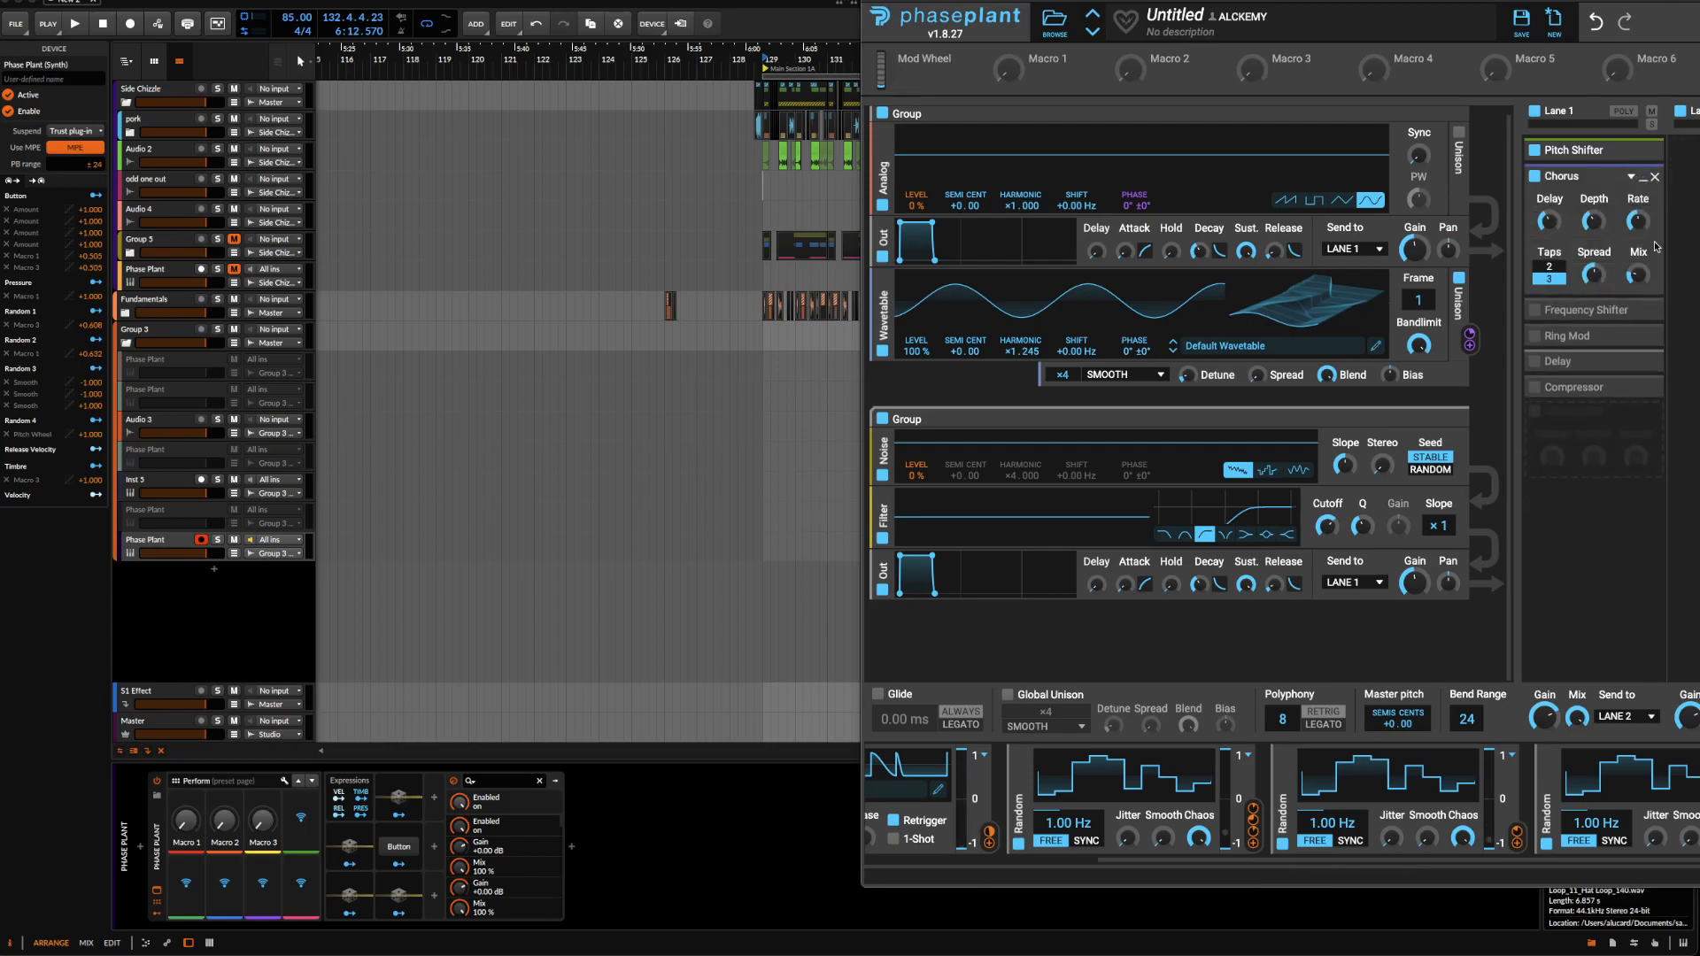
left_click(1537, 312)
left_click(1649, 312)
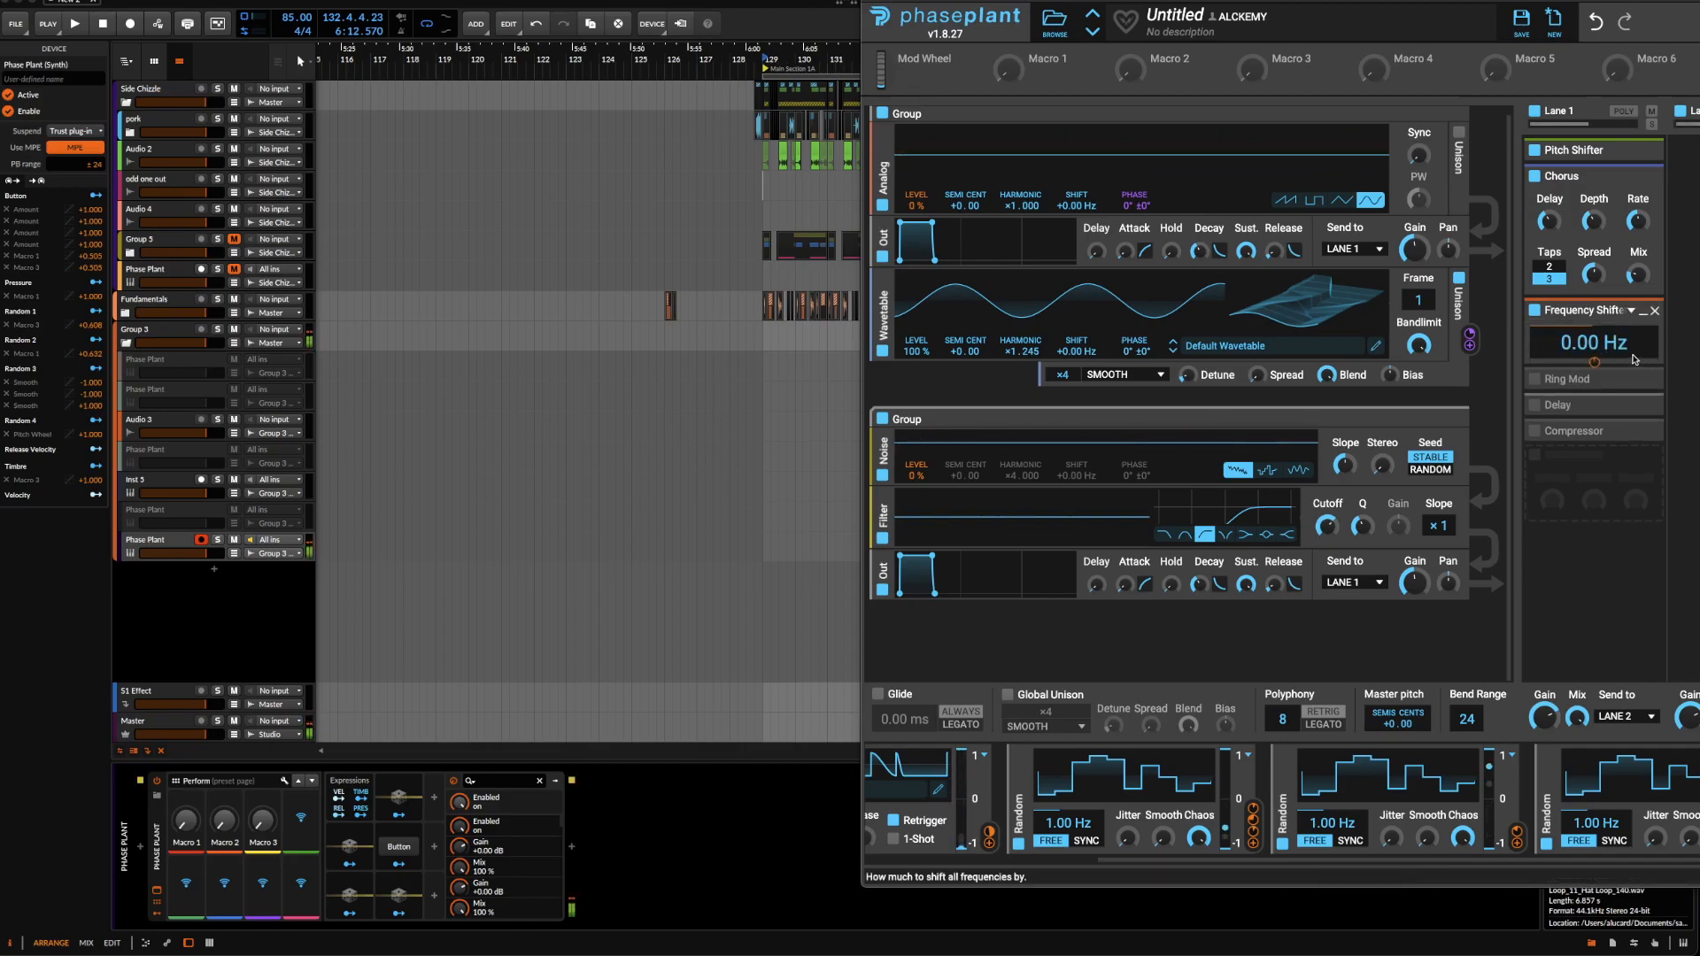
mouse_move(1596, 364)
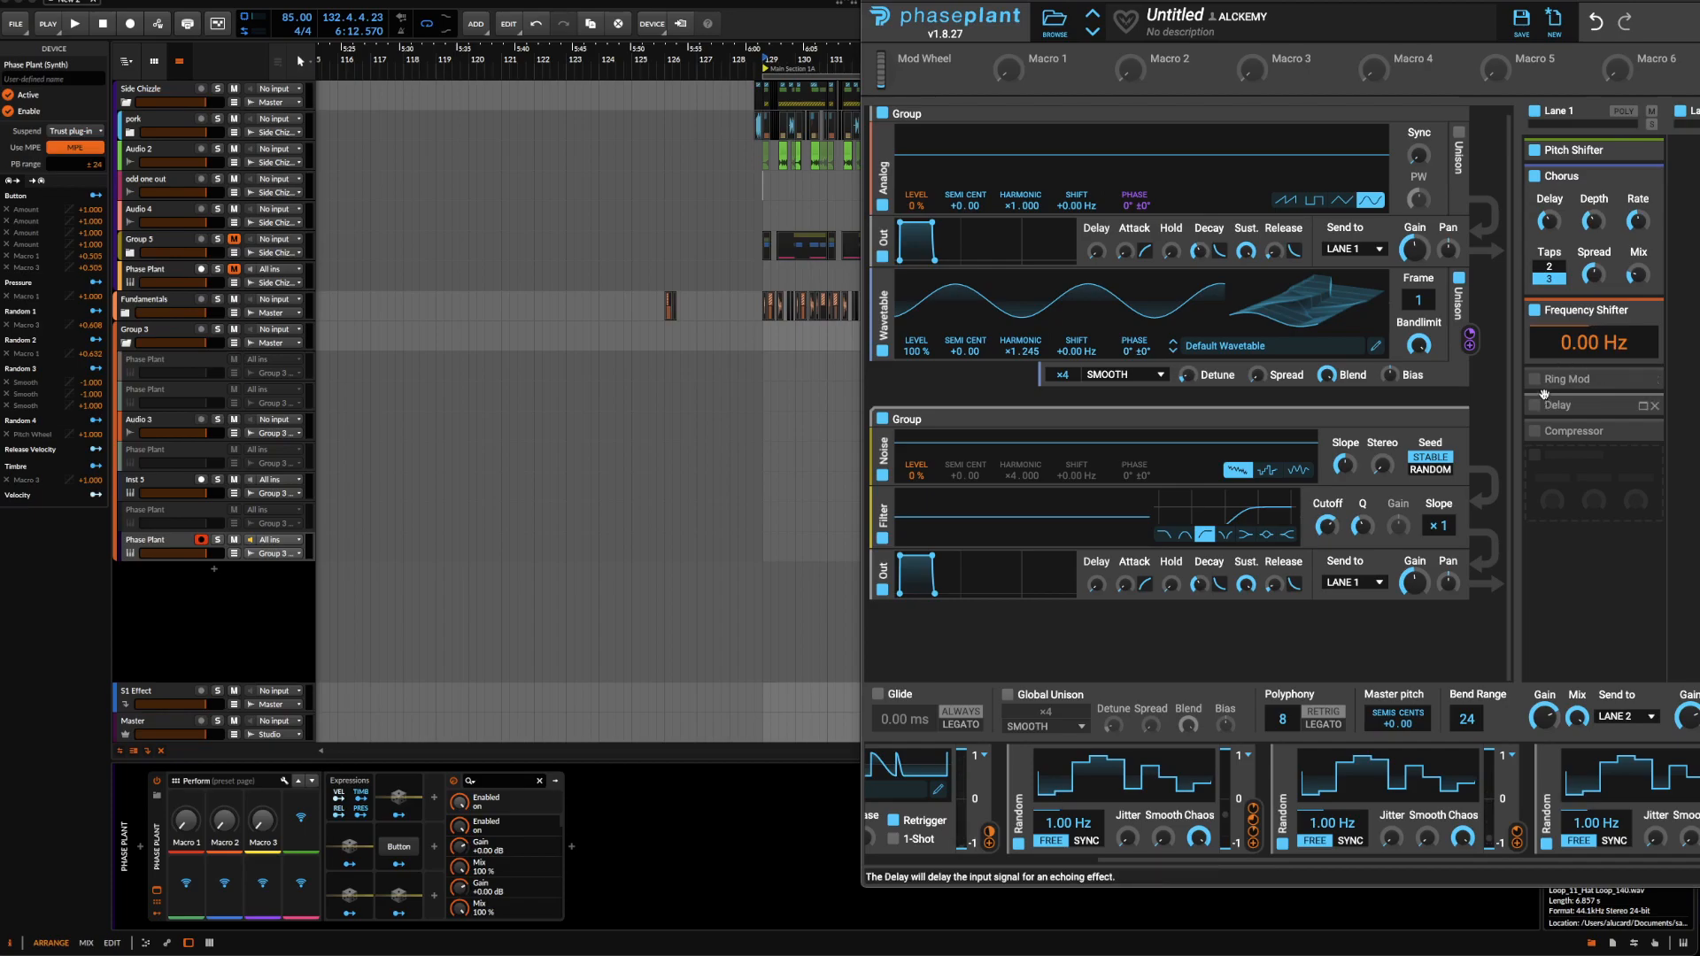
Enable the Ring Mod and Delay in Lane 1, inspect their settings, and collapse both effects.
left_click(1635, 379)
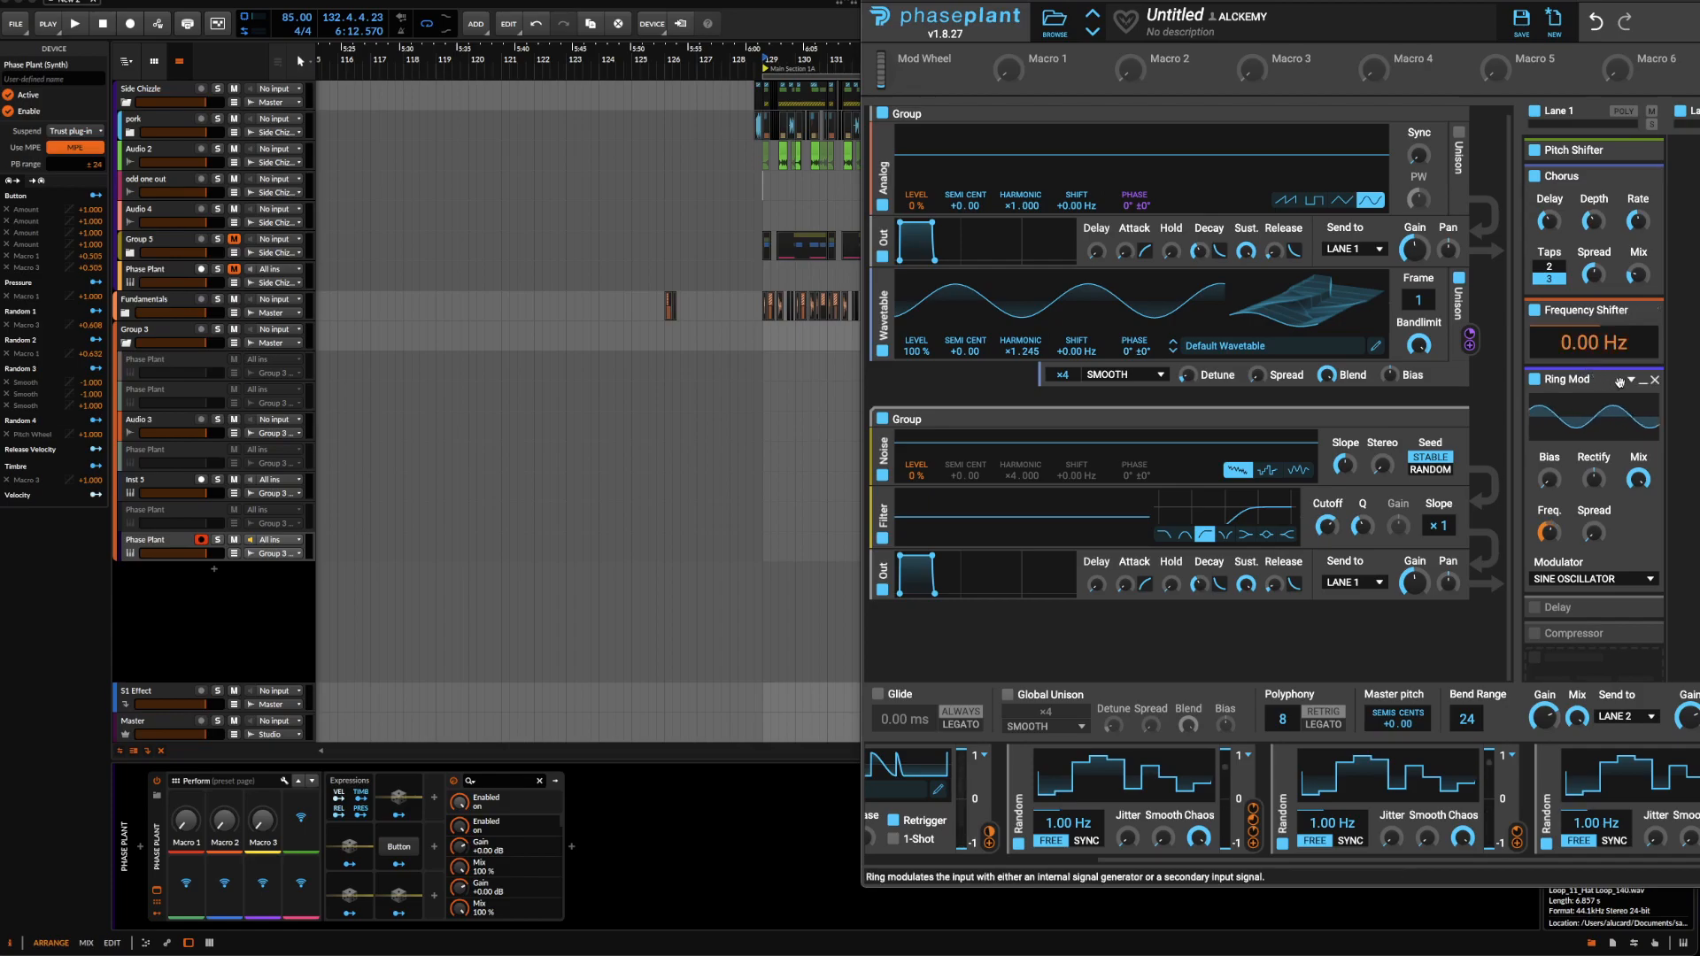
left_click(1644, 380)
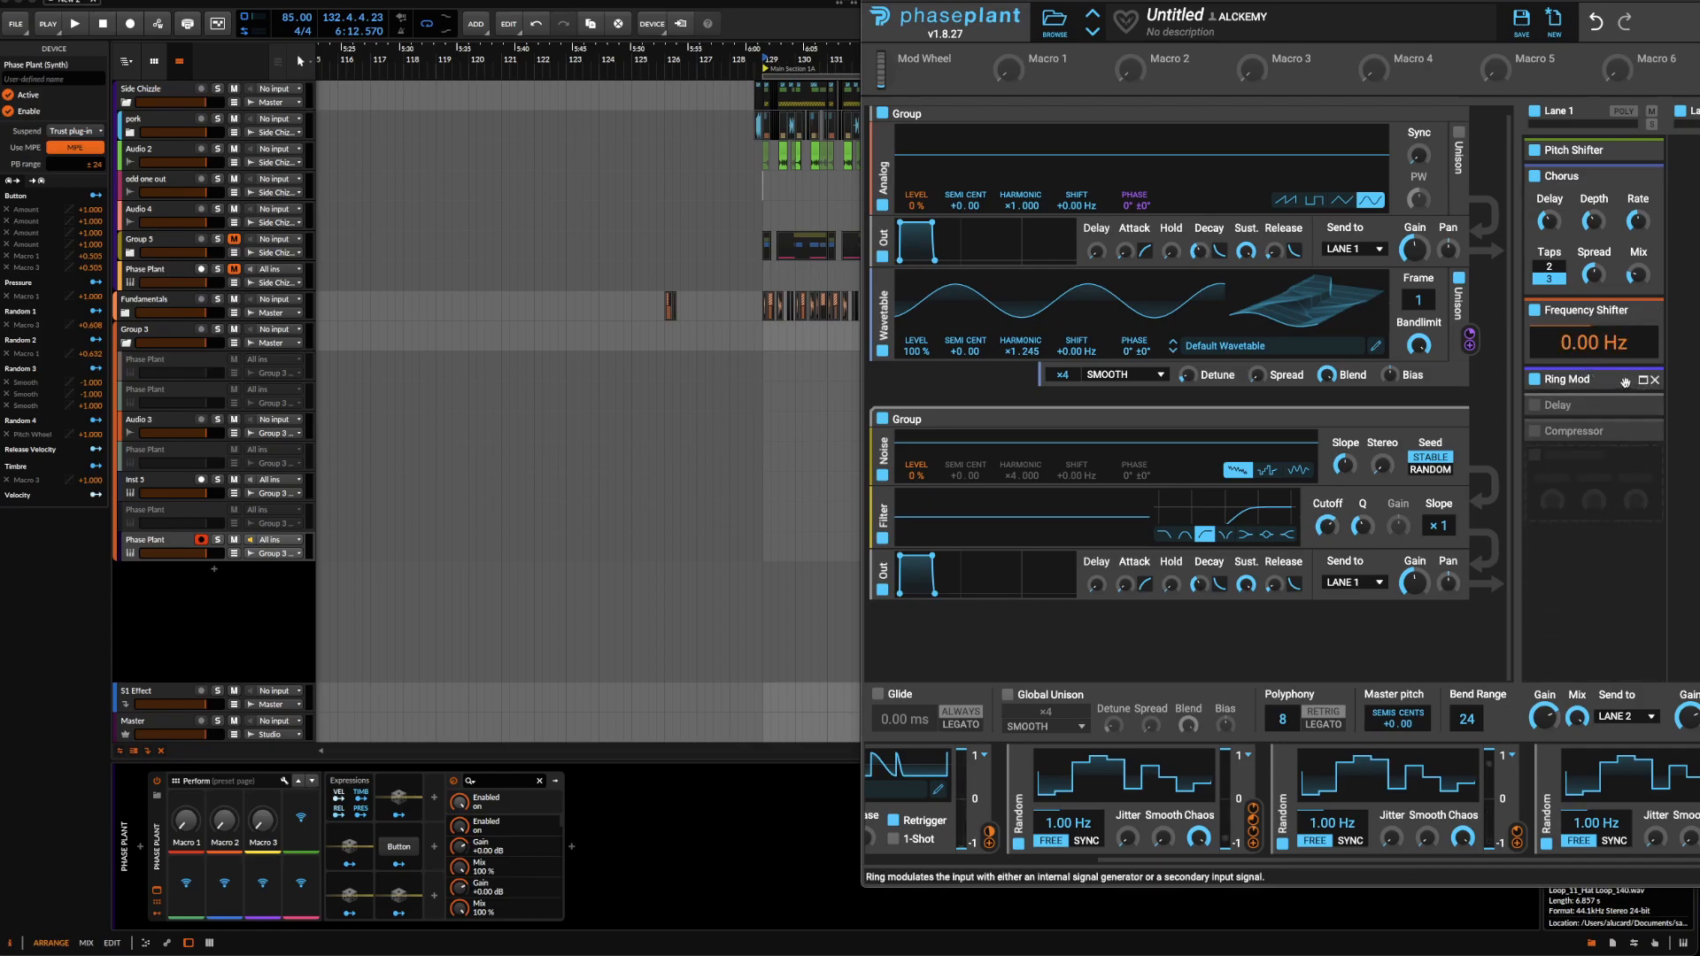
left_click(1536, 409)
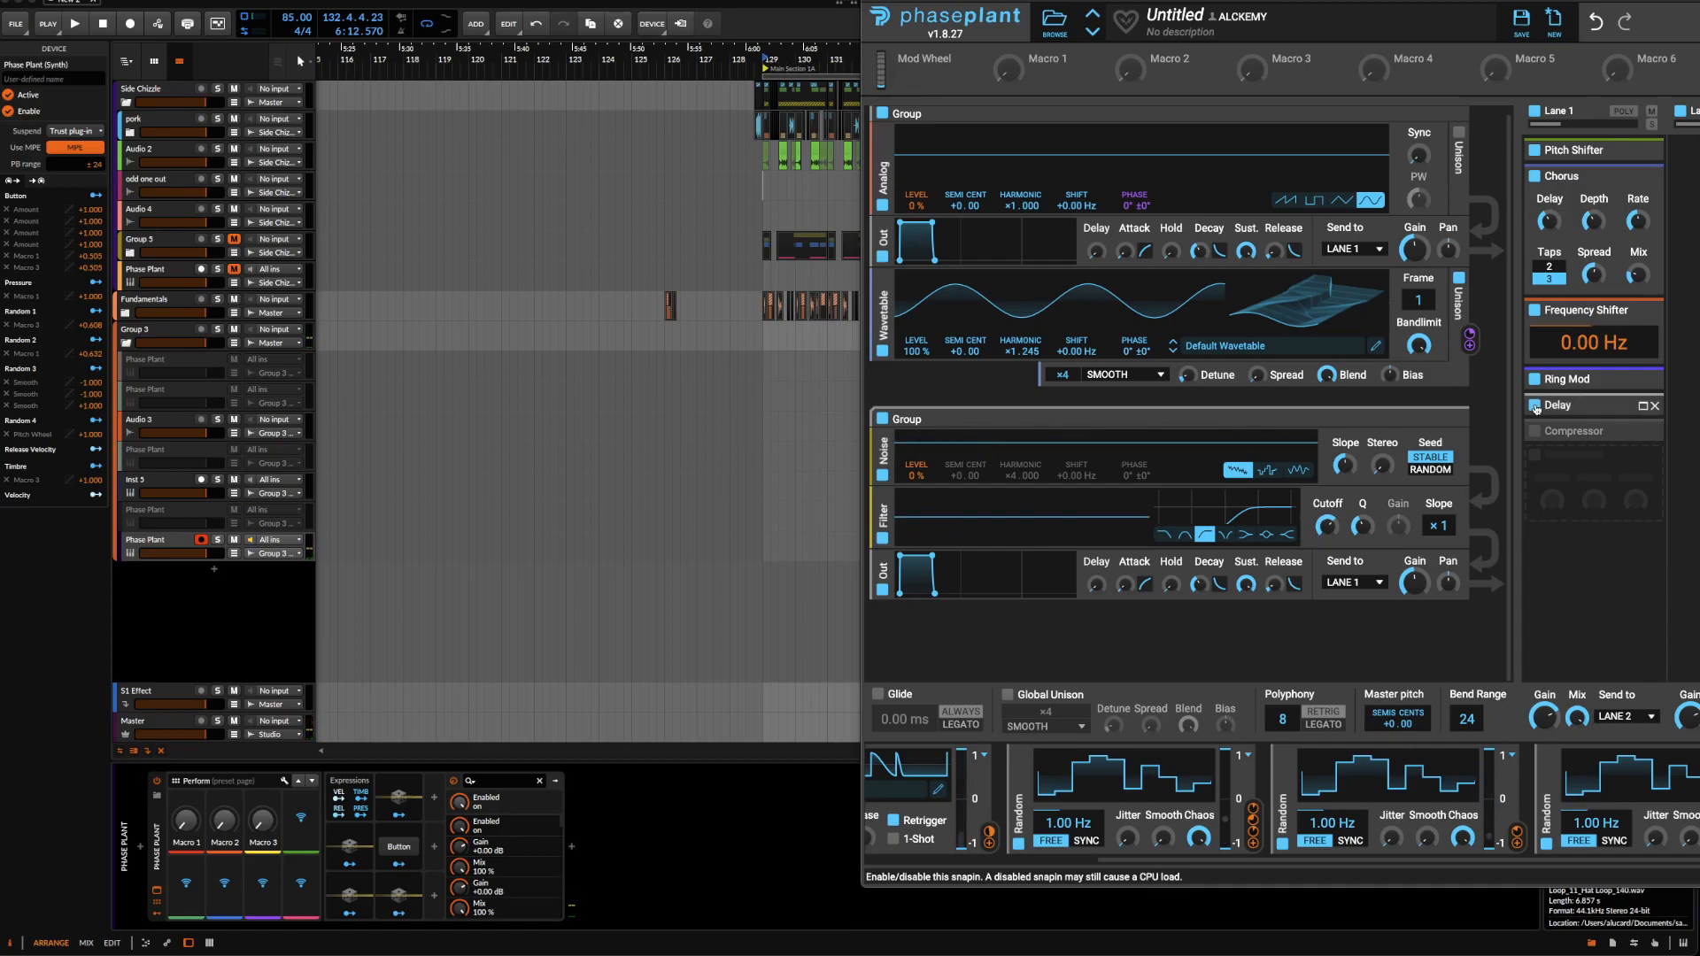
left_click(1643, 405)
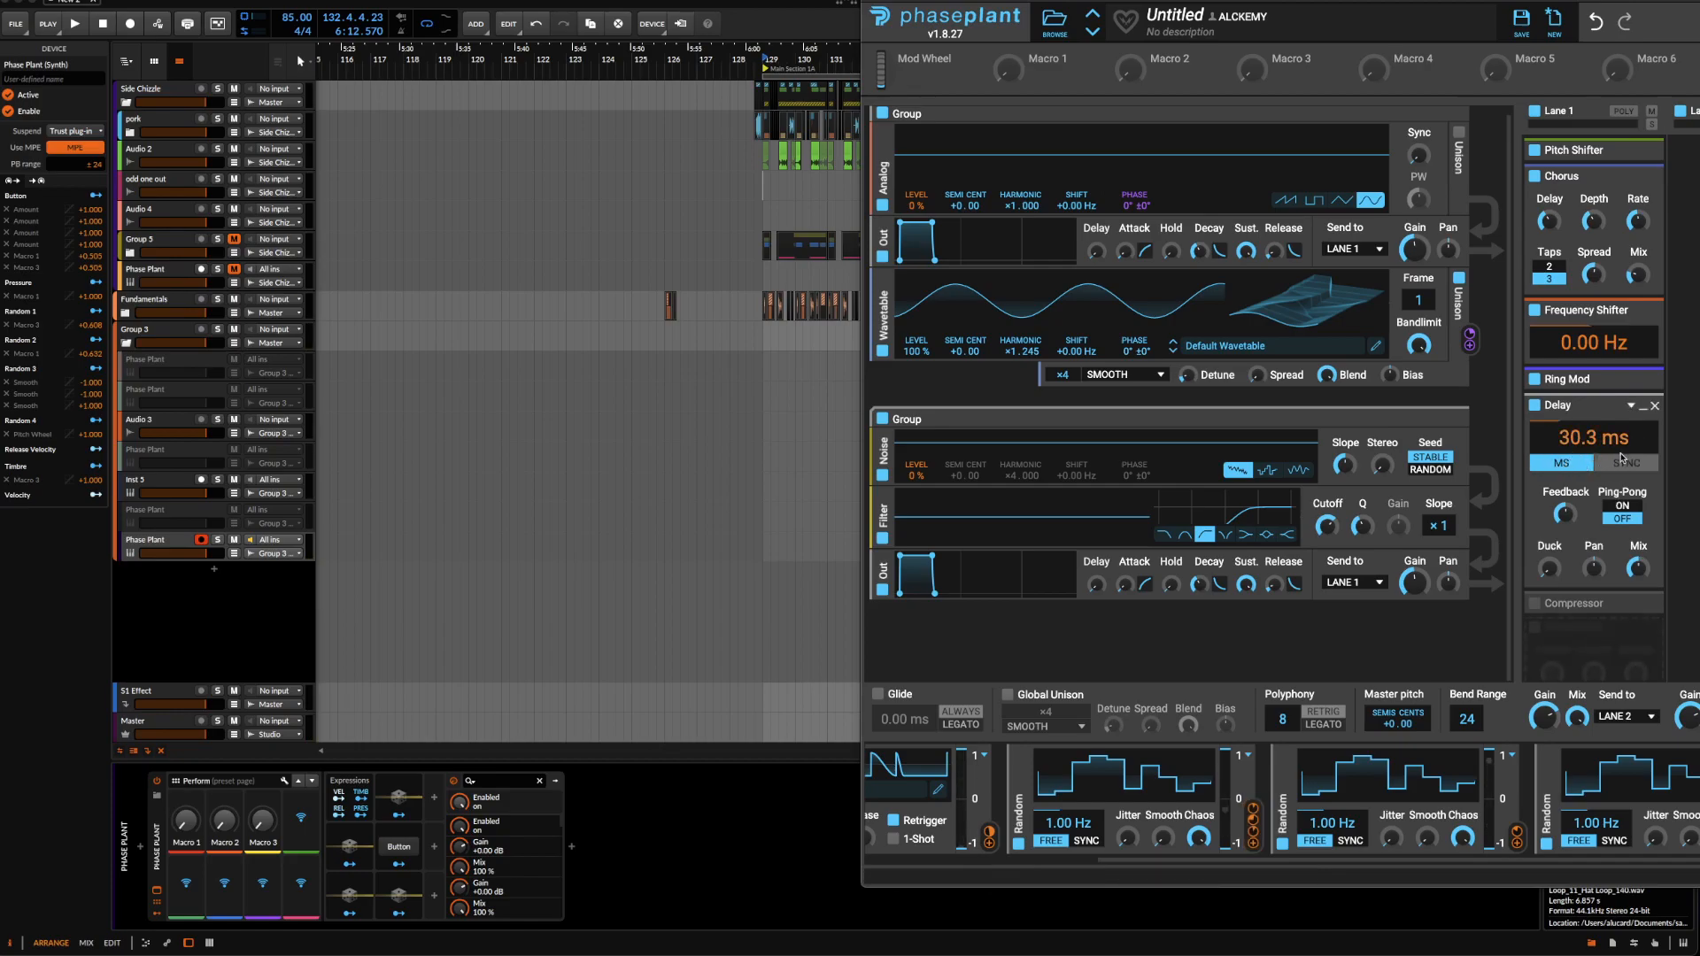
left_click(1644, 409)
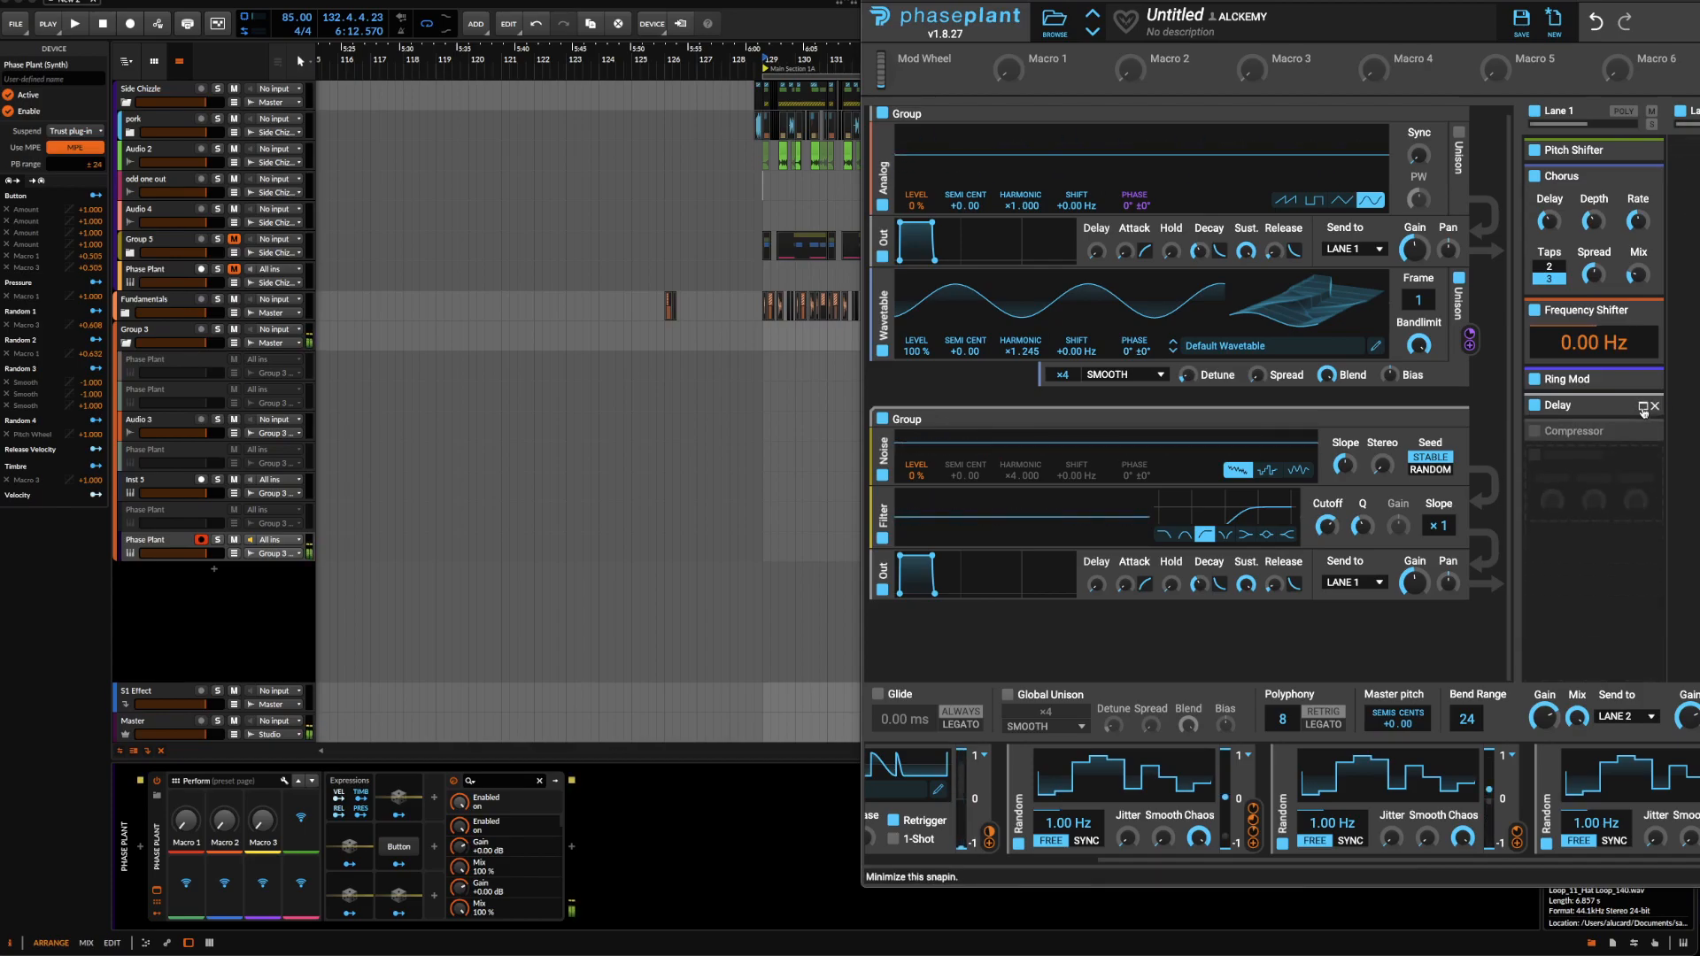
left_click(1644, 409)
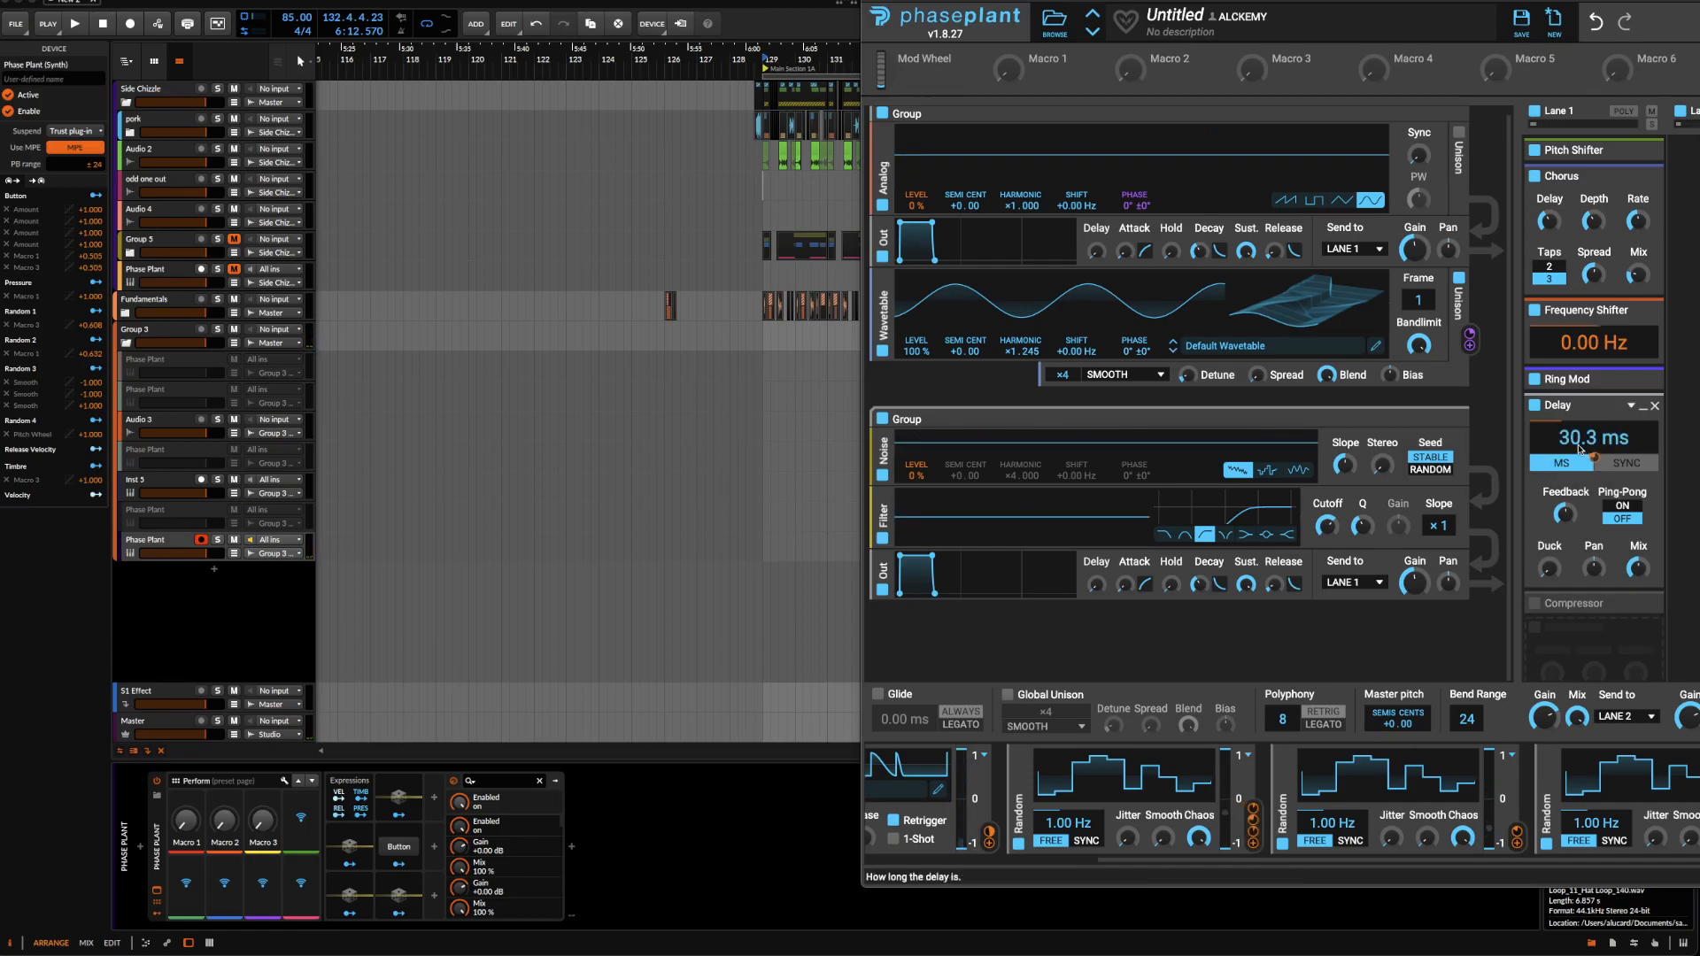
mouse_move(1595, 460)
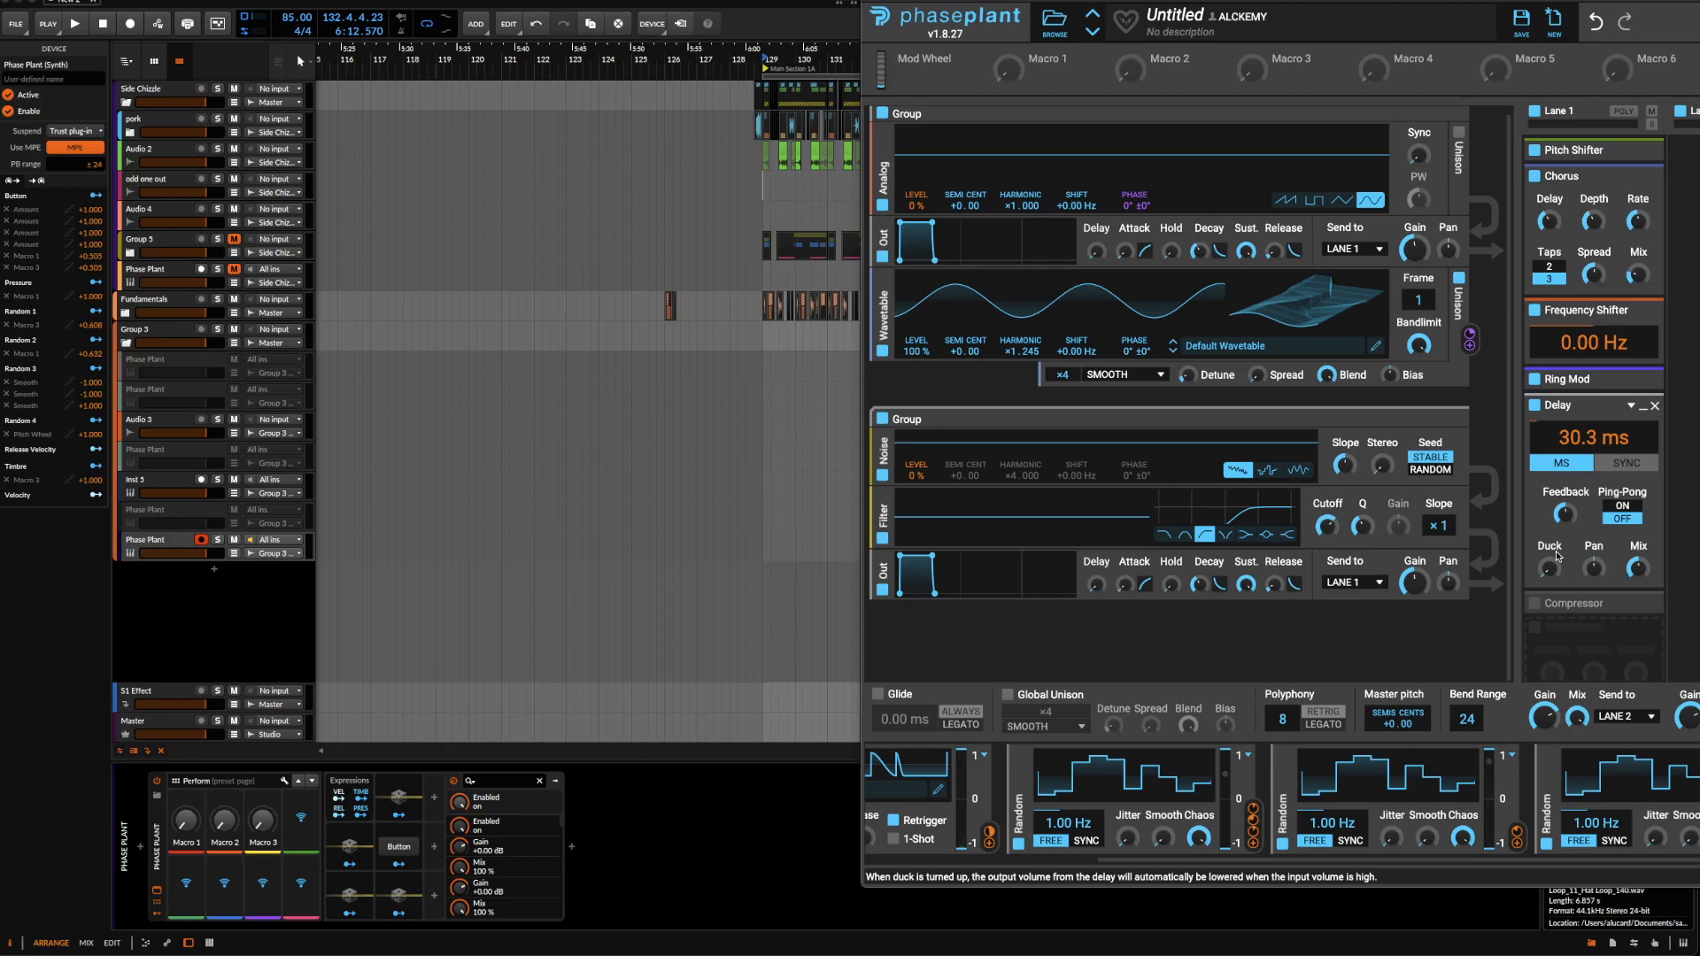
left_click(1643, 407)
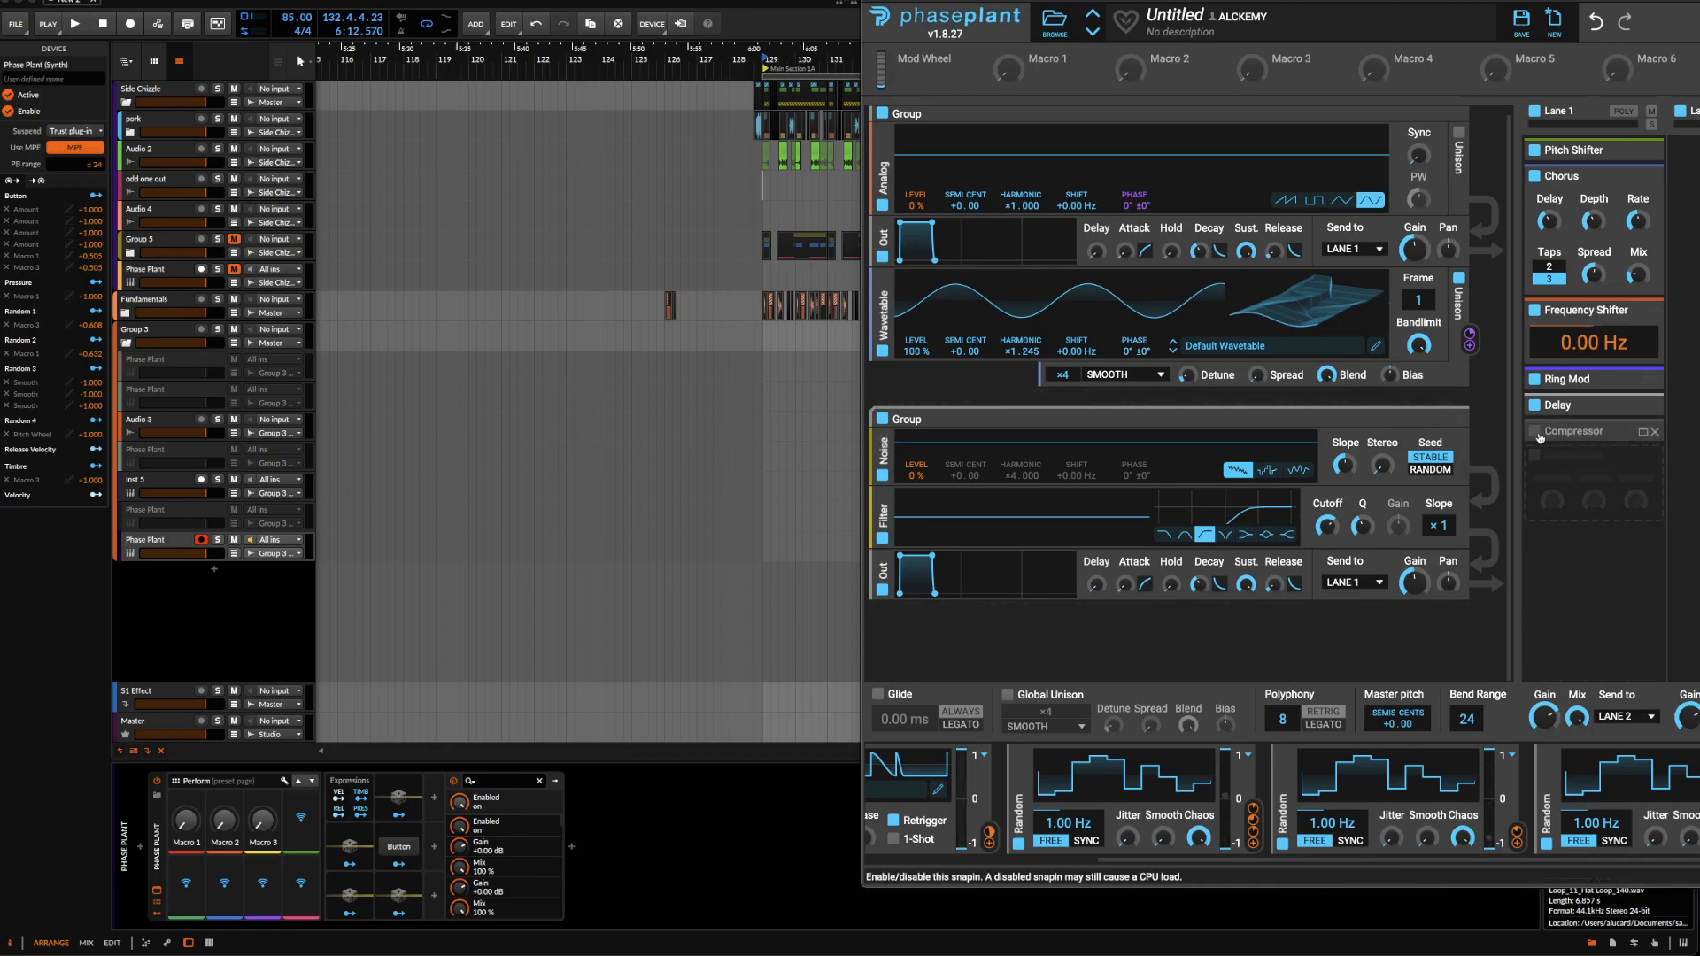
Enable the Compressor in Lane 1, inspect its settings, and collapse it.
left_click(1643, 432)
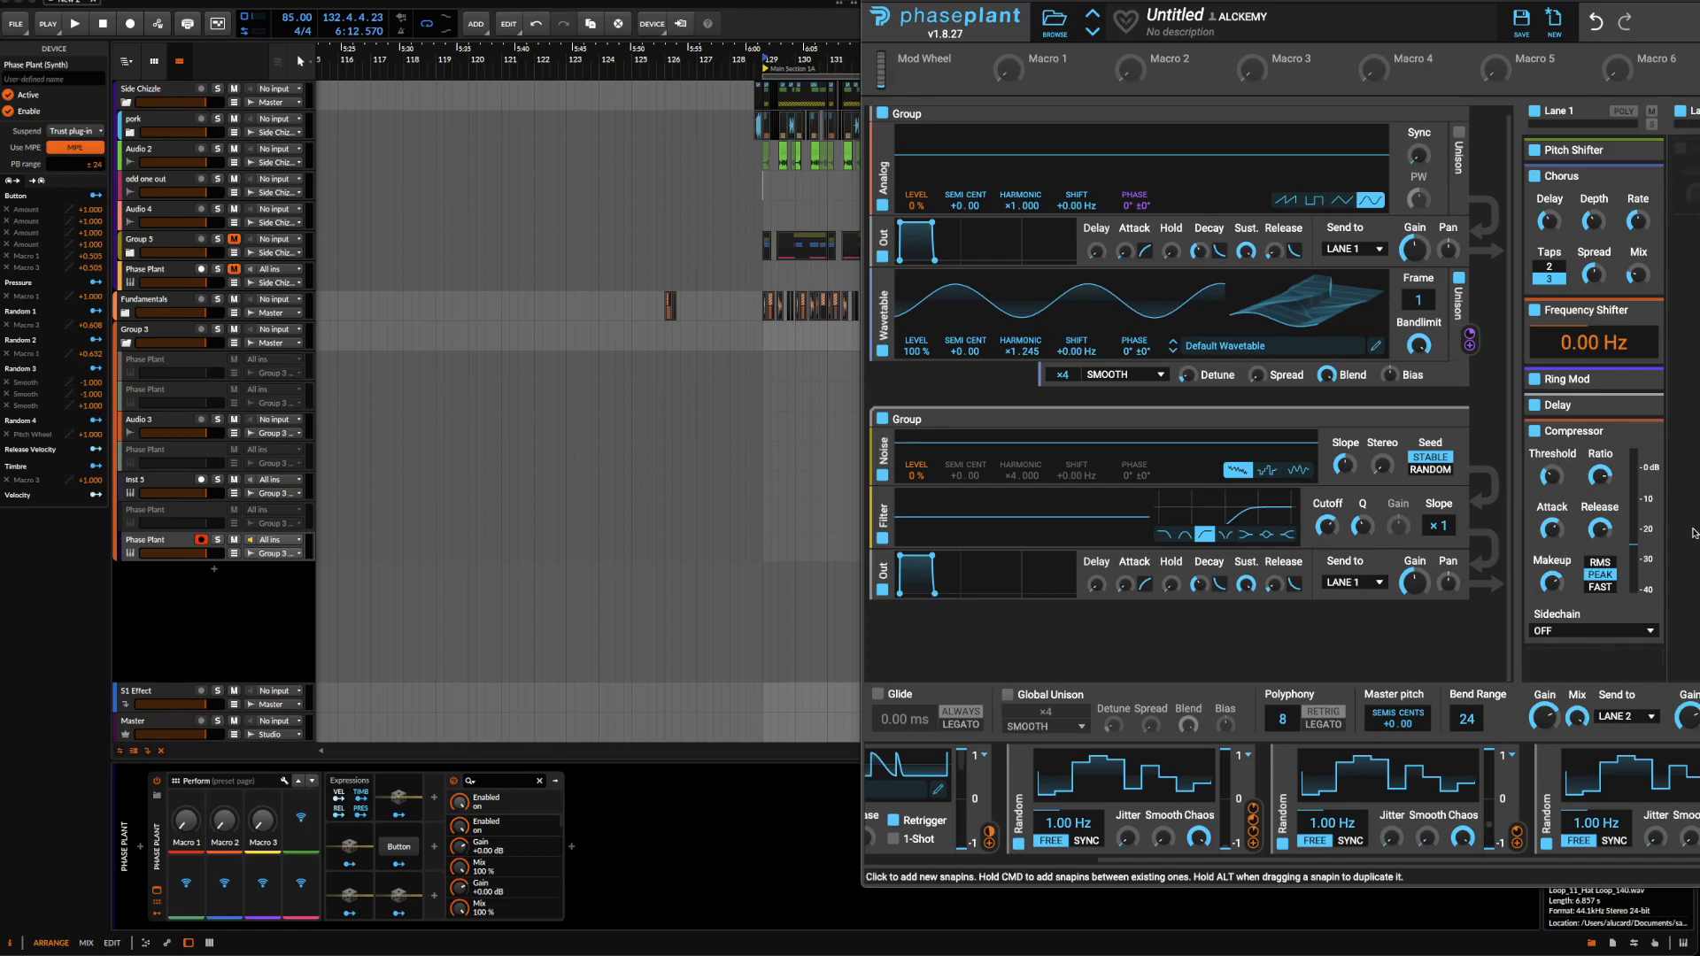
left_click(1643, 432)
left_click(1643, 433)
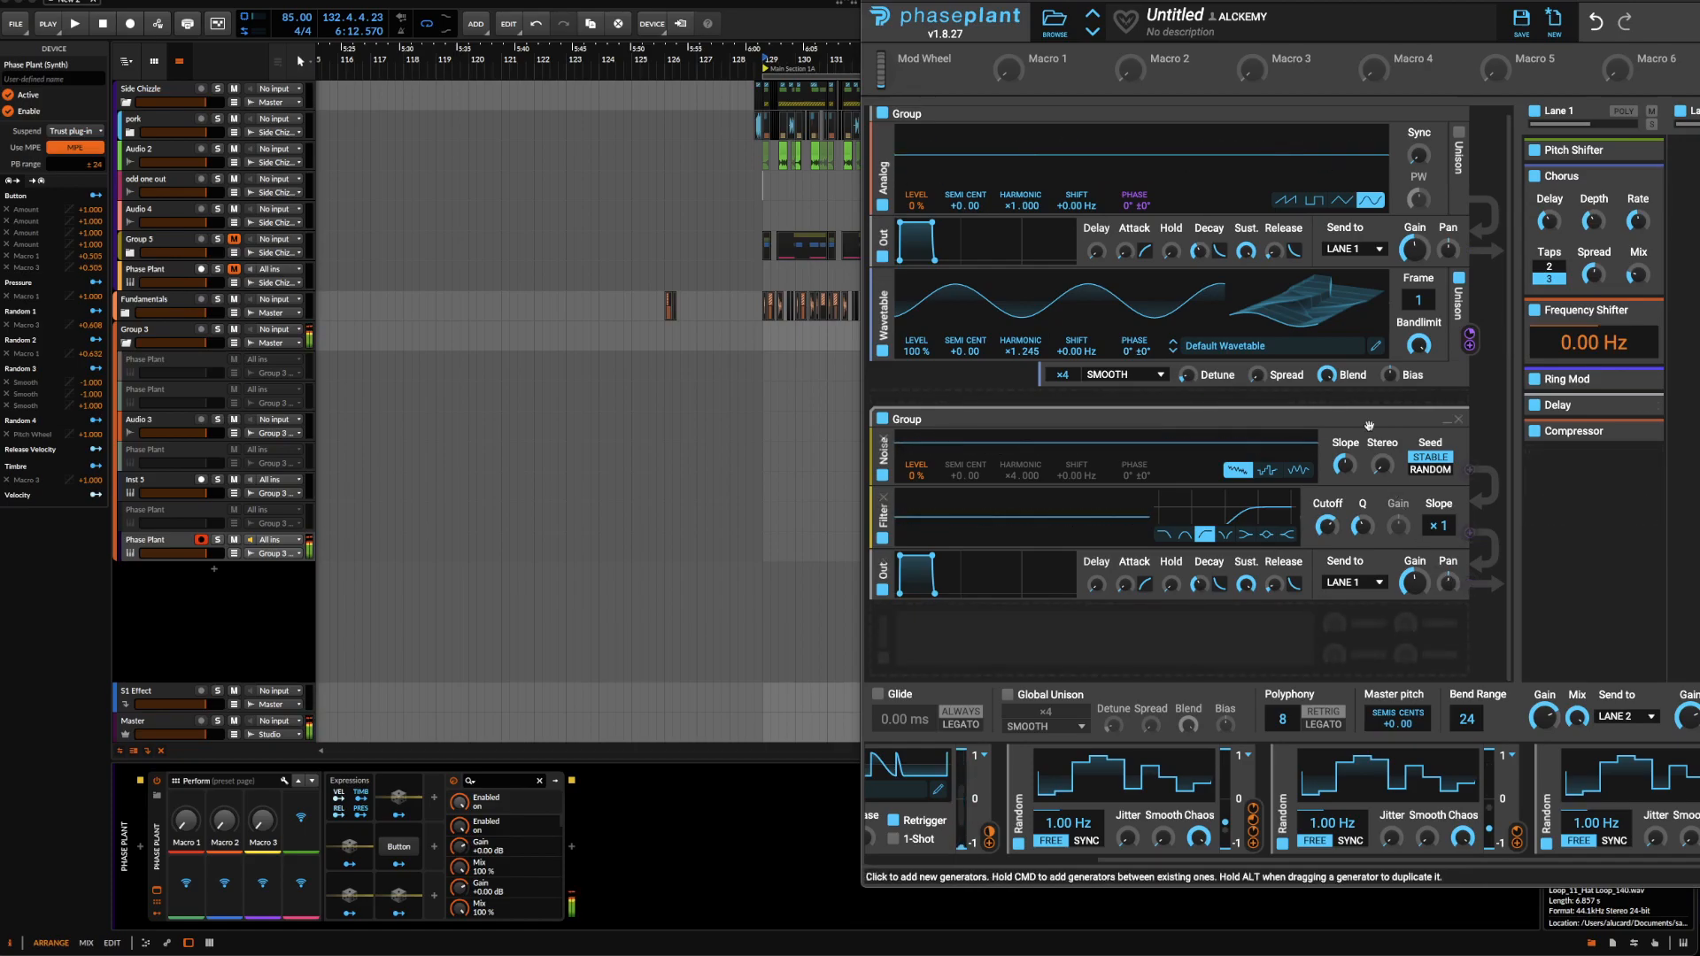
scroll(1297, 815, "right", 2)
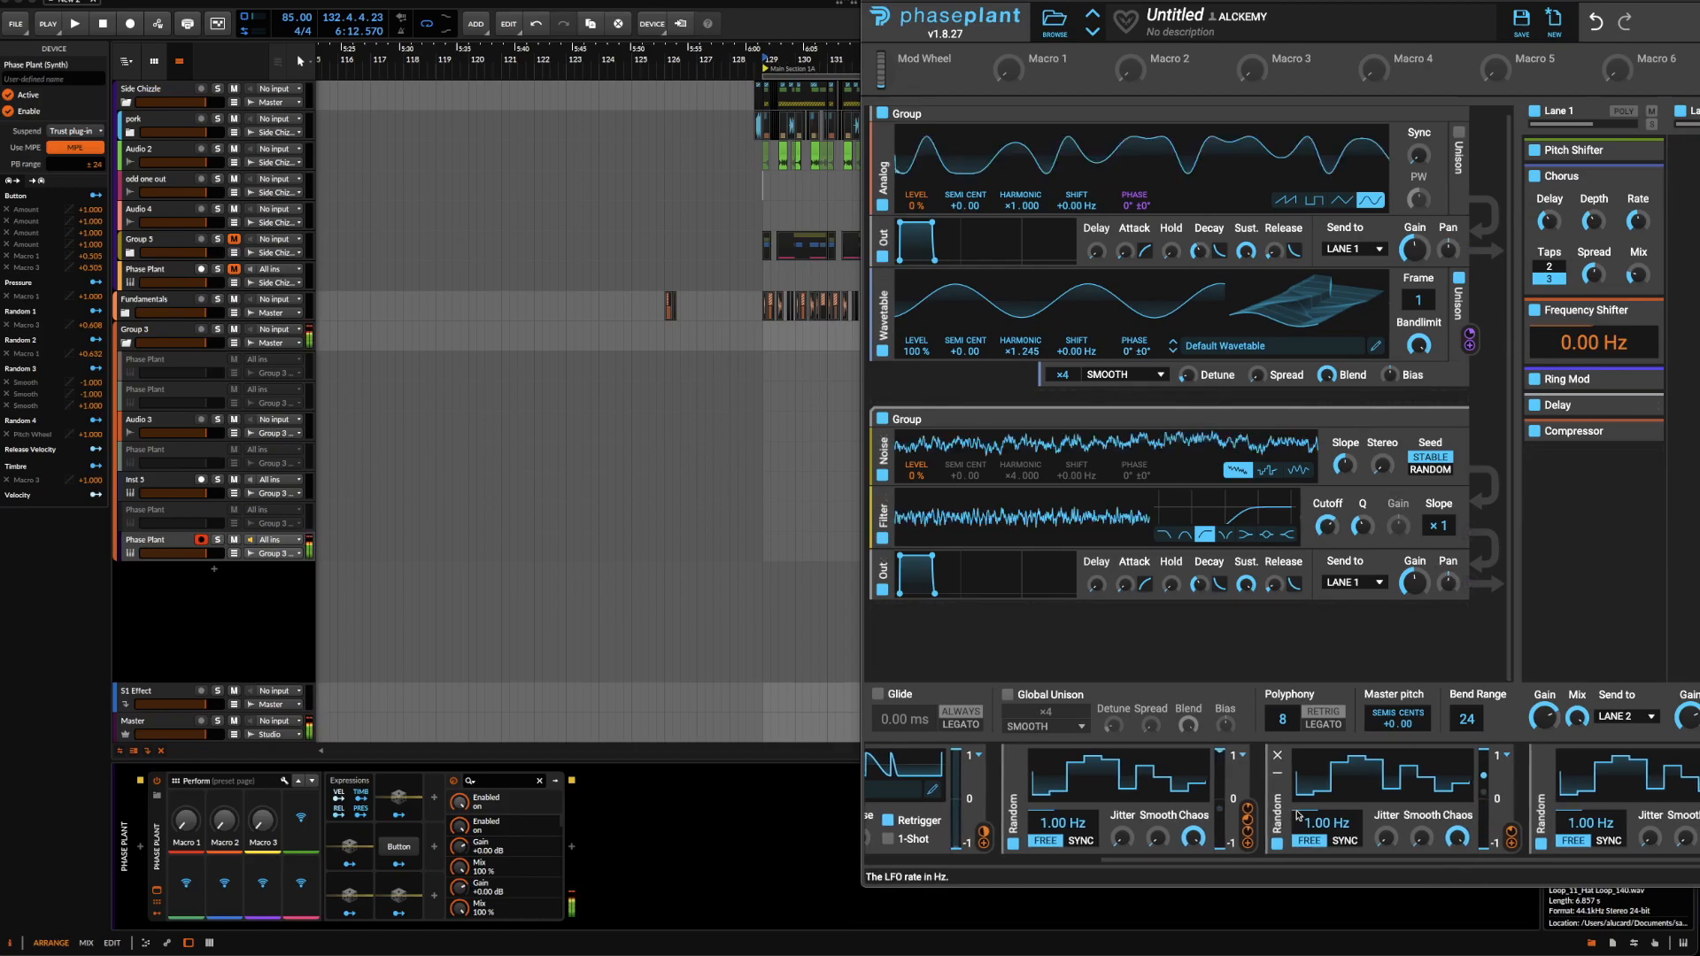
scroll(1298, 815, "left", 3)
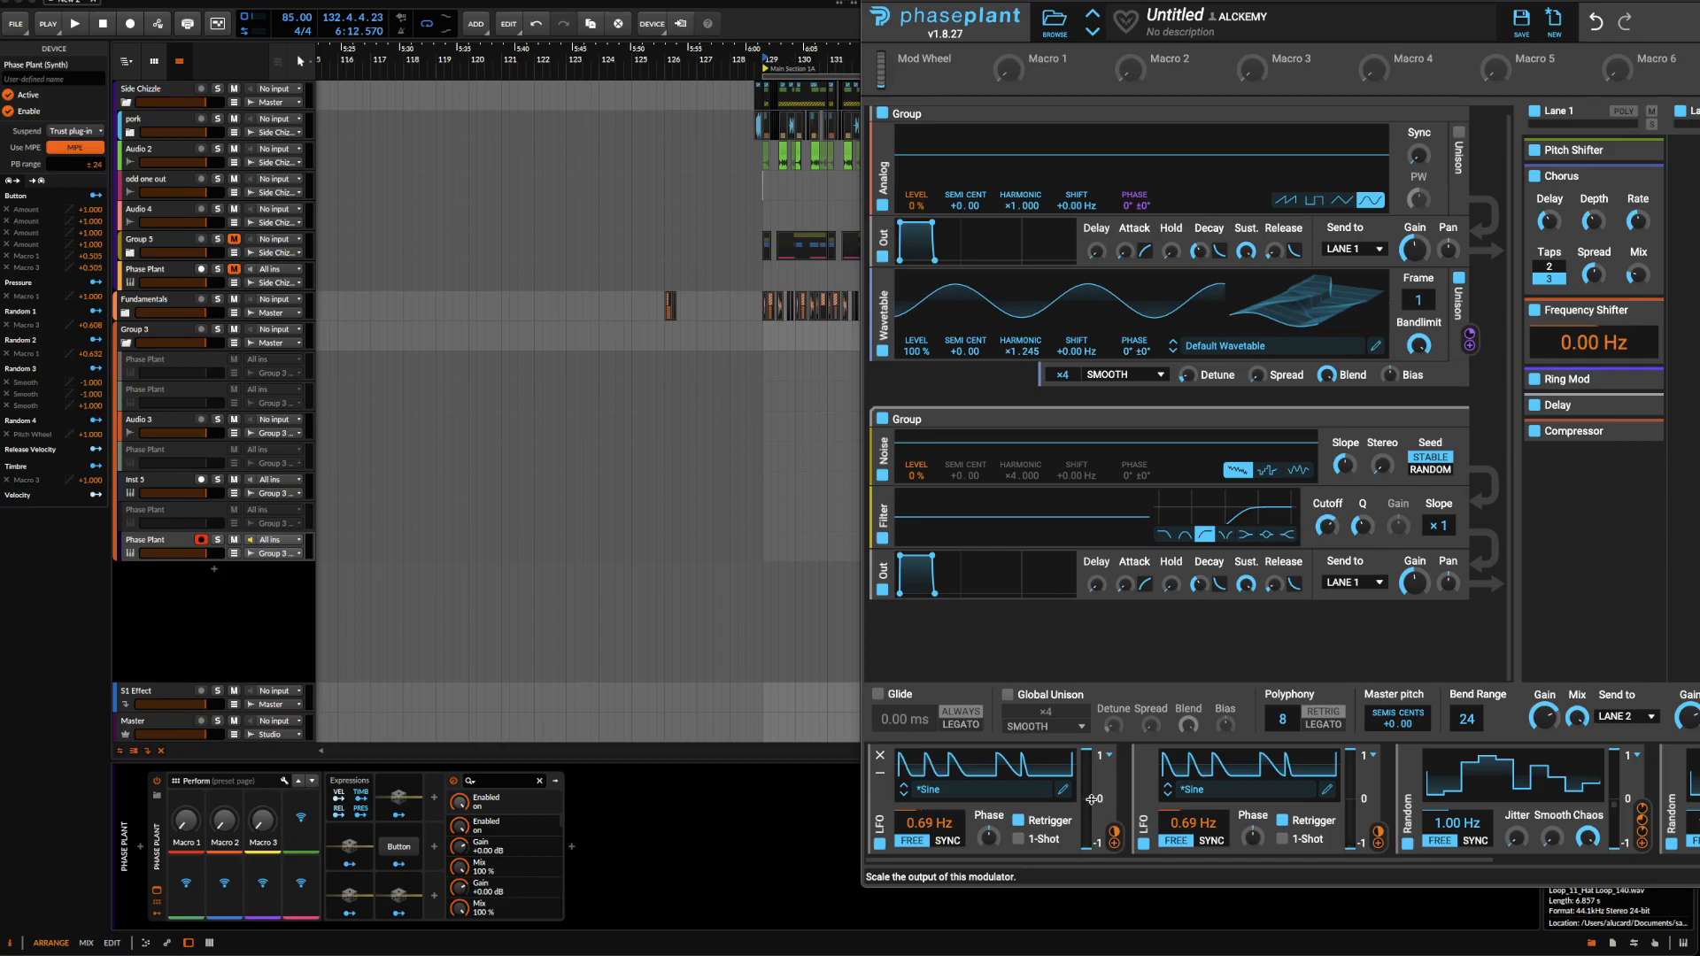
scroll(1093, 800, "right", 3)
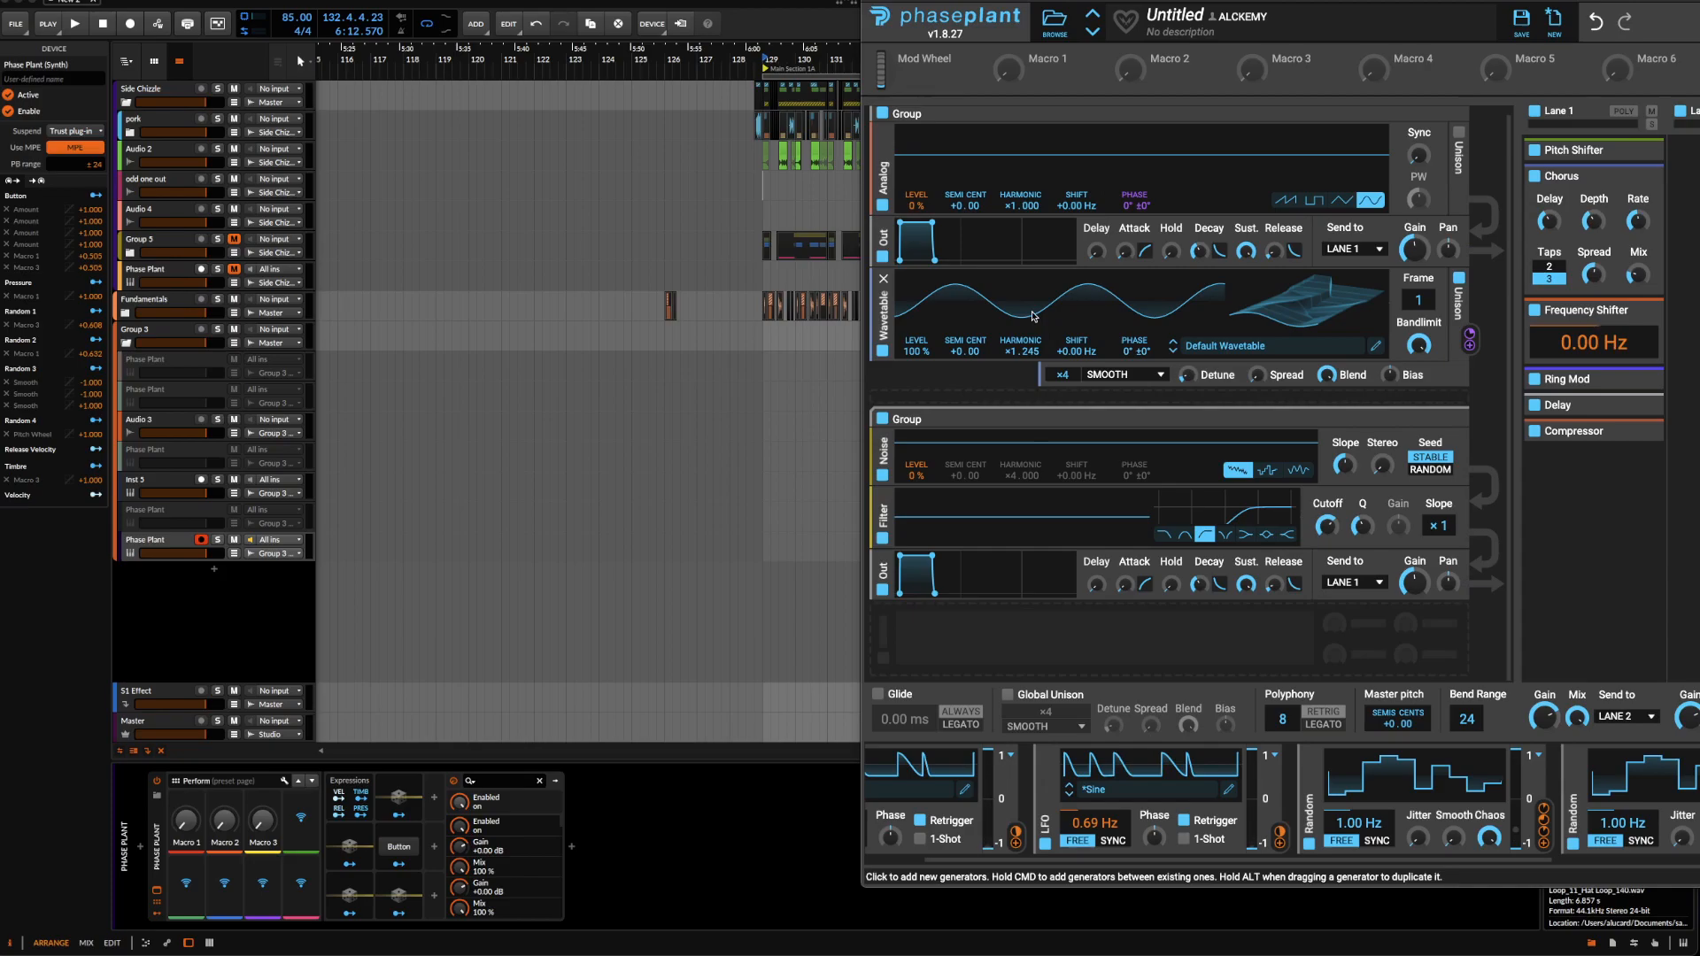
Close the synth interface and show the Phase Plant clip at the beginning of the arrangement.
left_click(868, 4)
scroll(740, 181, "up", 5)
scroll(747, 188, "down", 5)
scroll(714, 190, "left", 10)
scroll(713, 185, "left", 15)
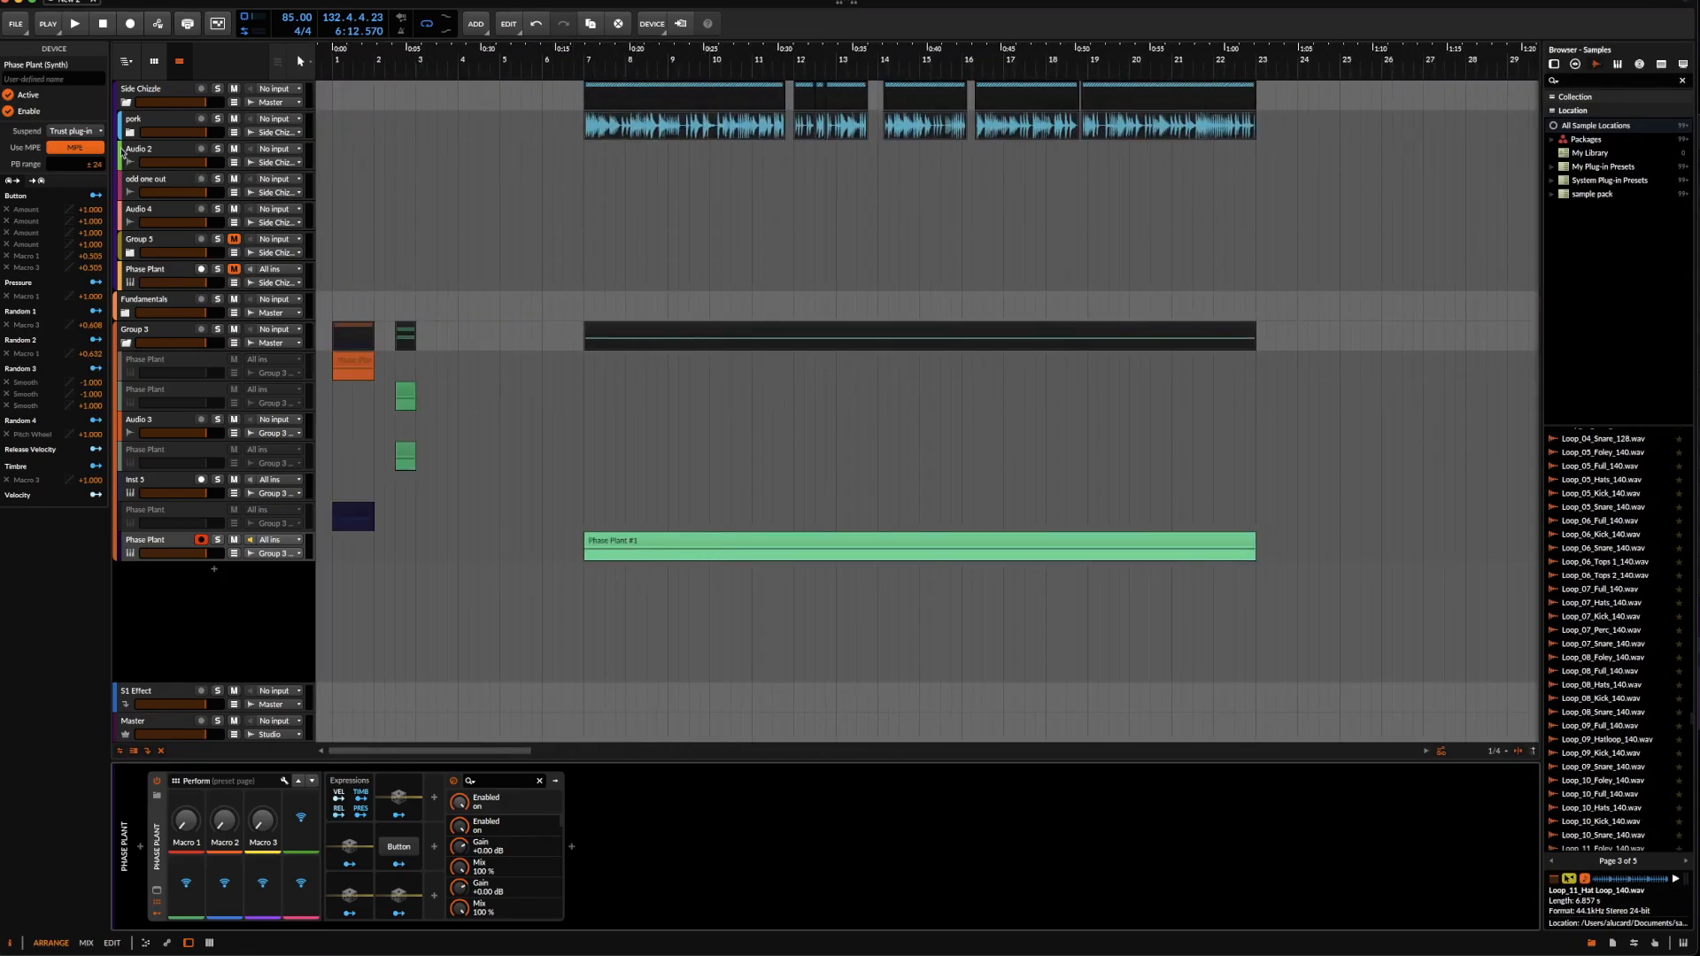
Expand the pork group track, select the first Phase Plant-bounce-8 clip on Audio 1 and inspect its cut-up audio.
left_click(130, 133)
scroll(693, 154, "up", 4)
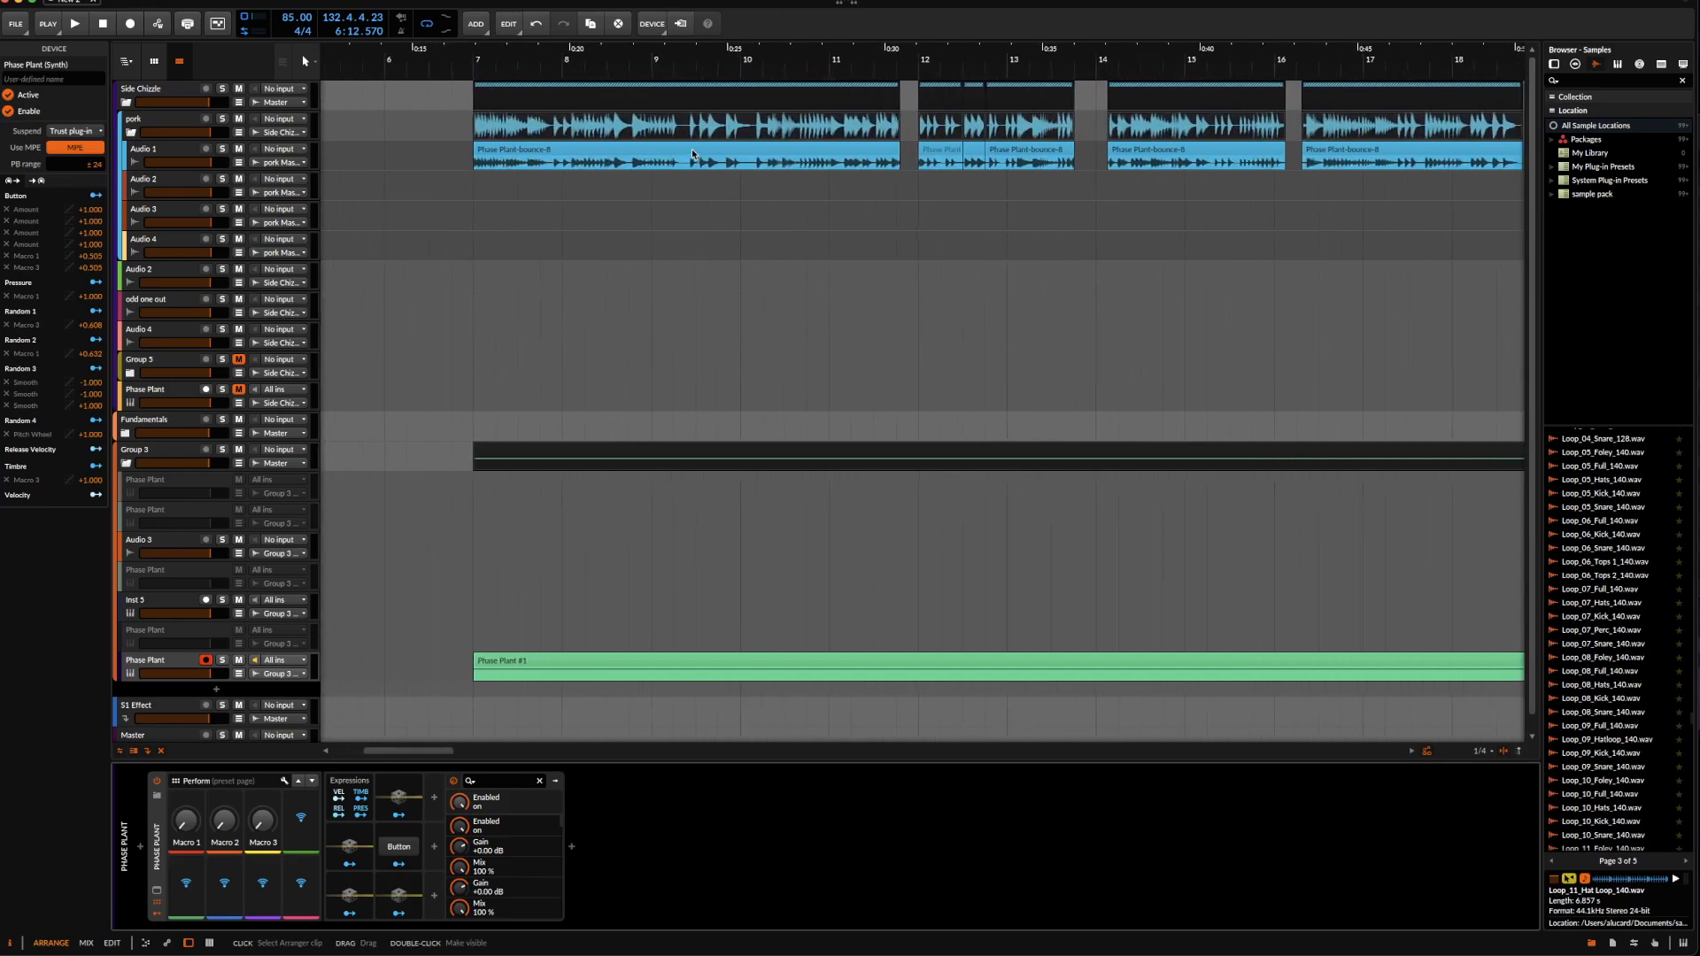
left_click(470, 667)
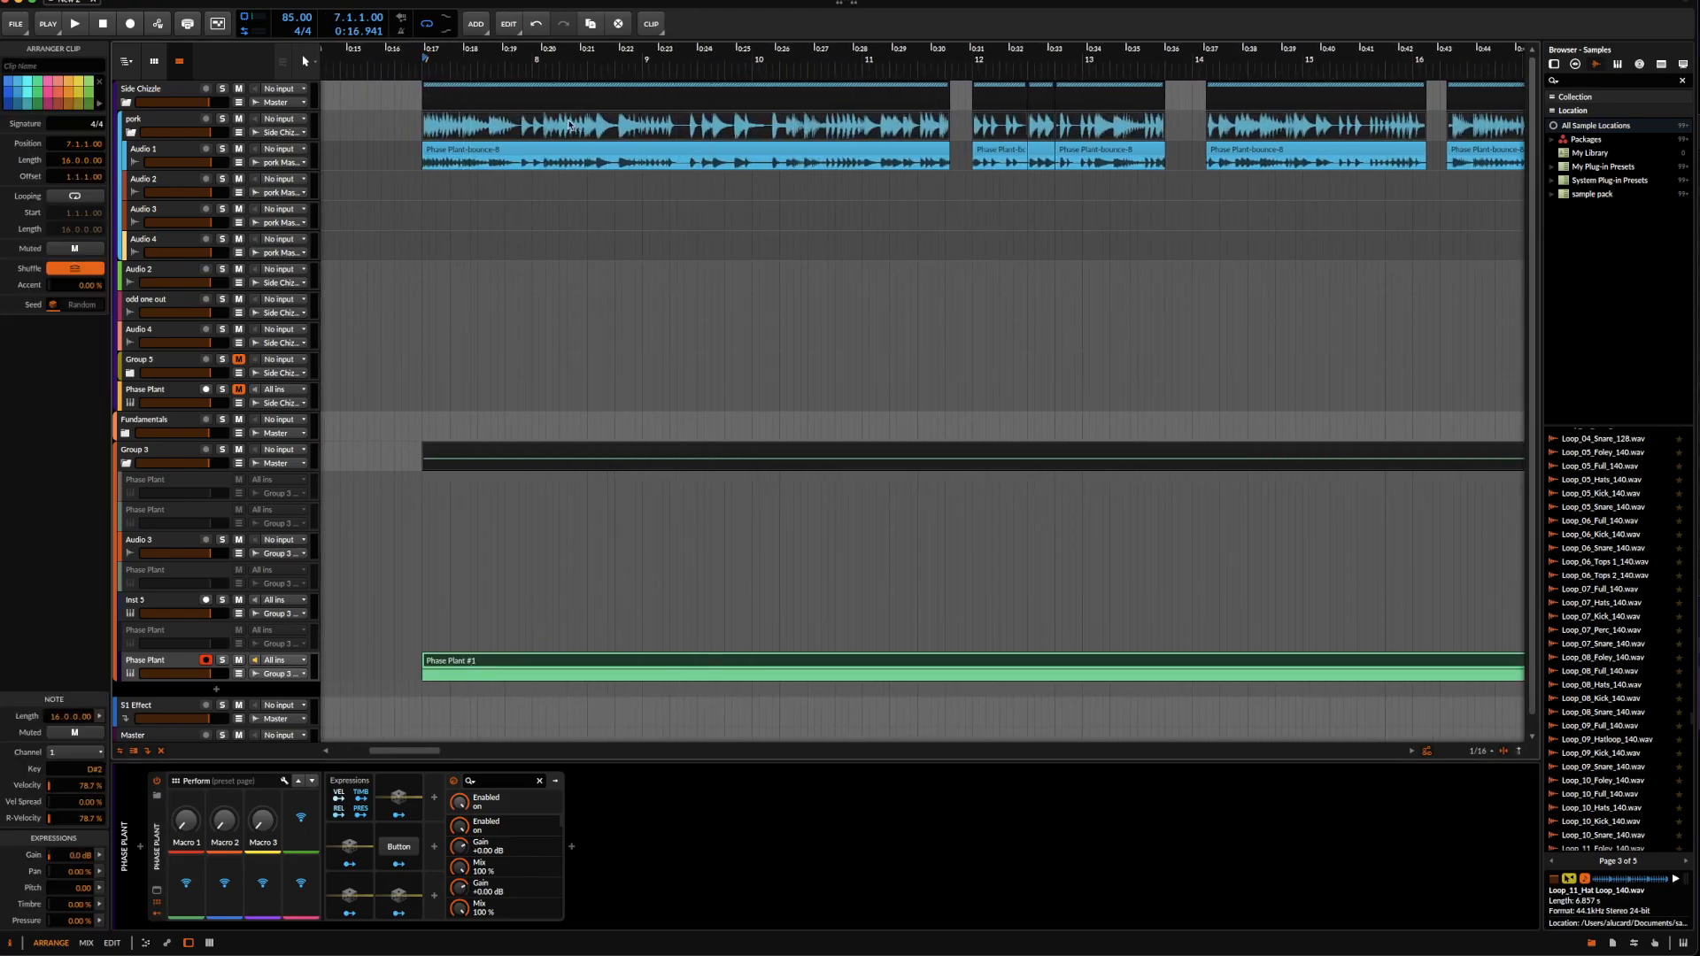
left_click(544, 155)
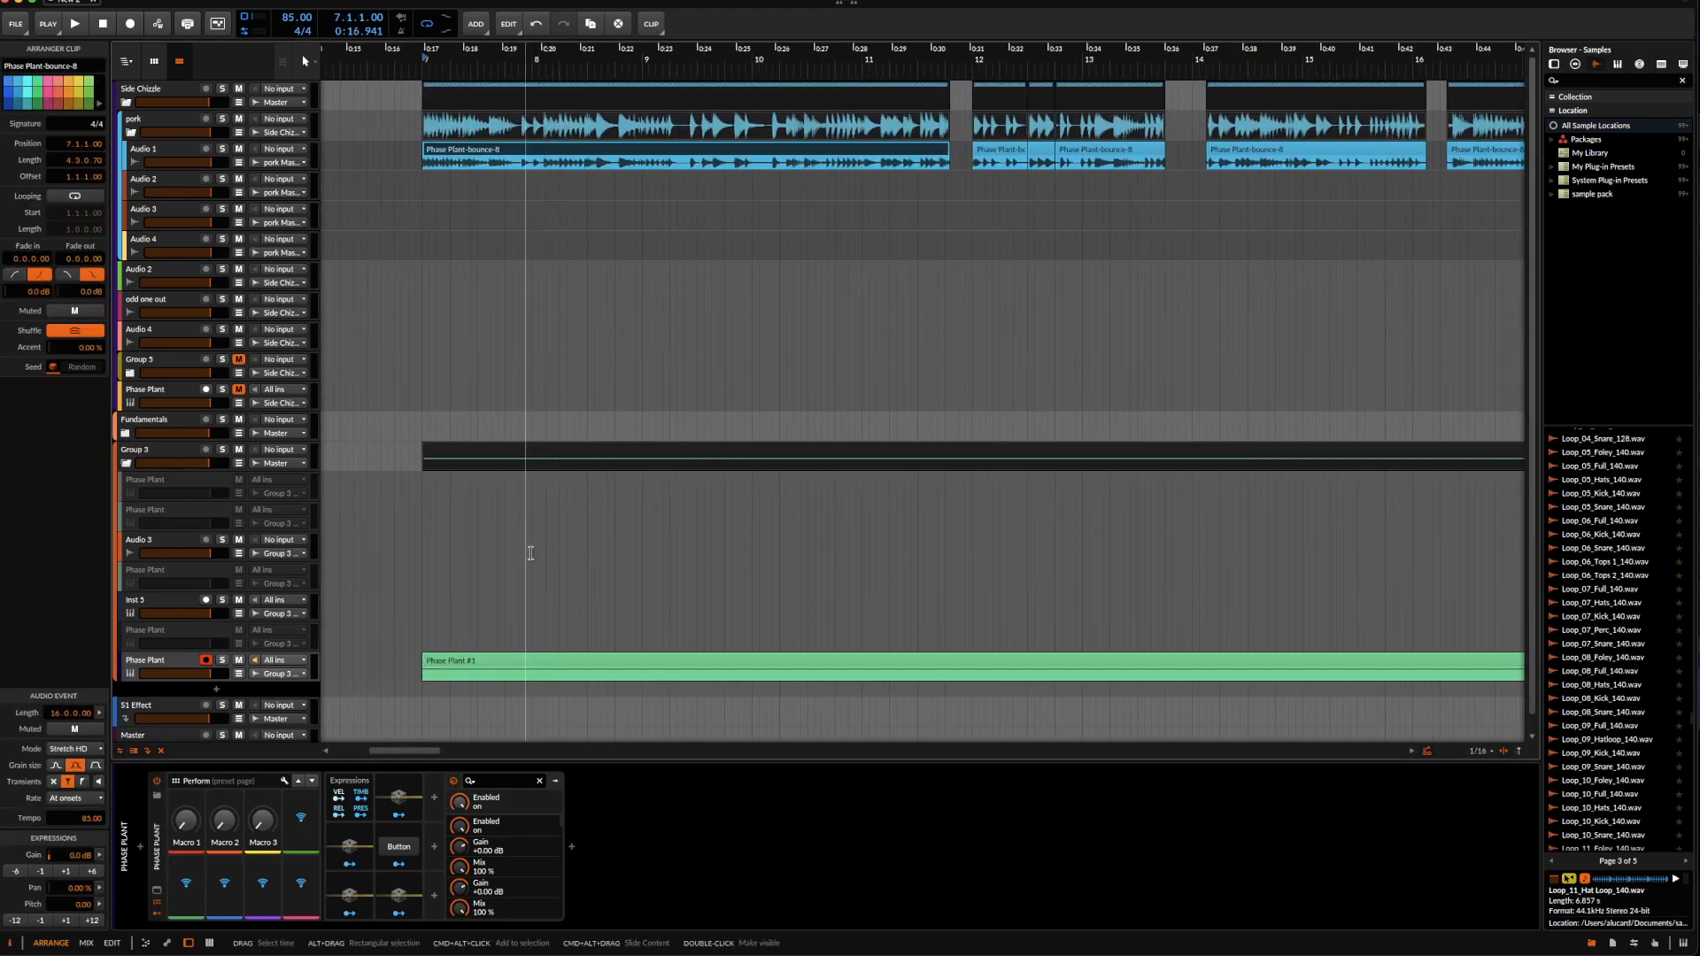
scroll(613, 166, "up", 3)
scroll(613, 165, "right", 8)
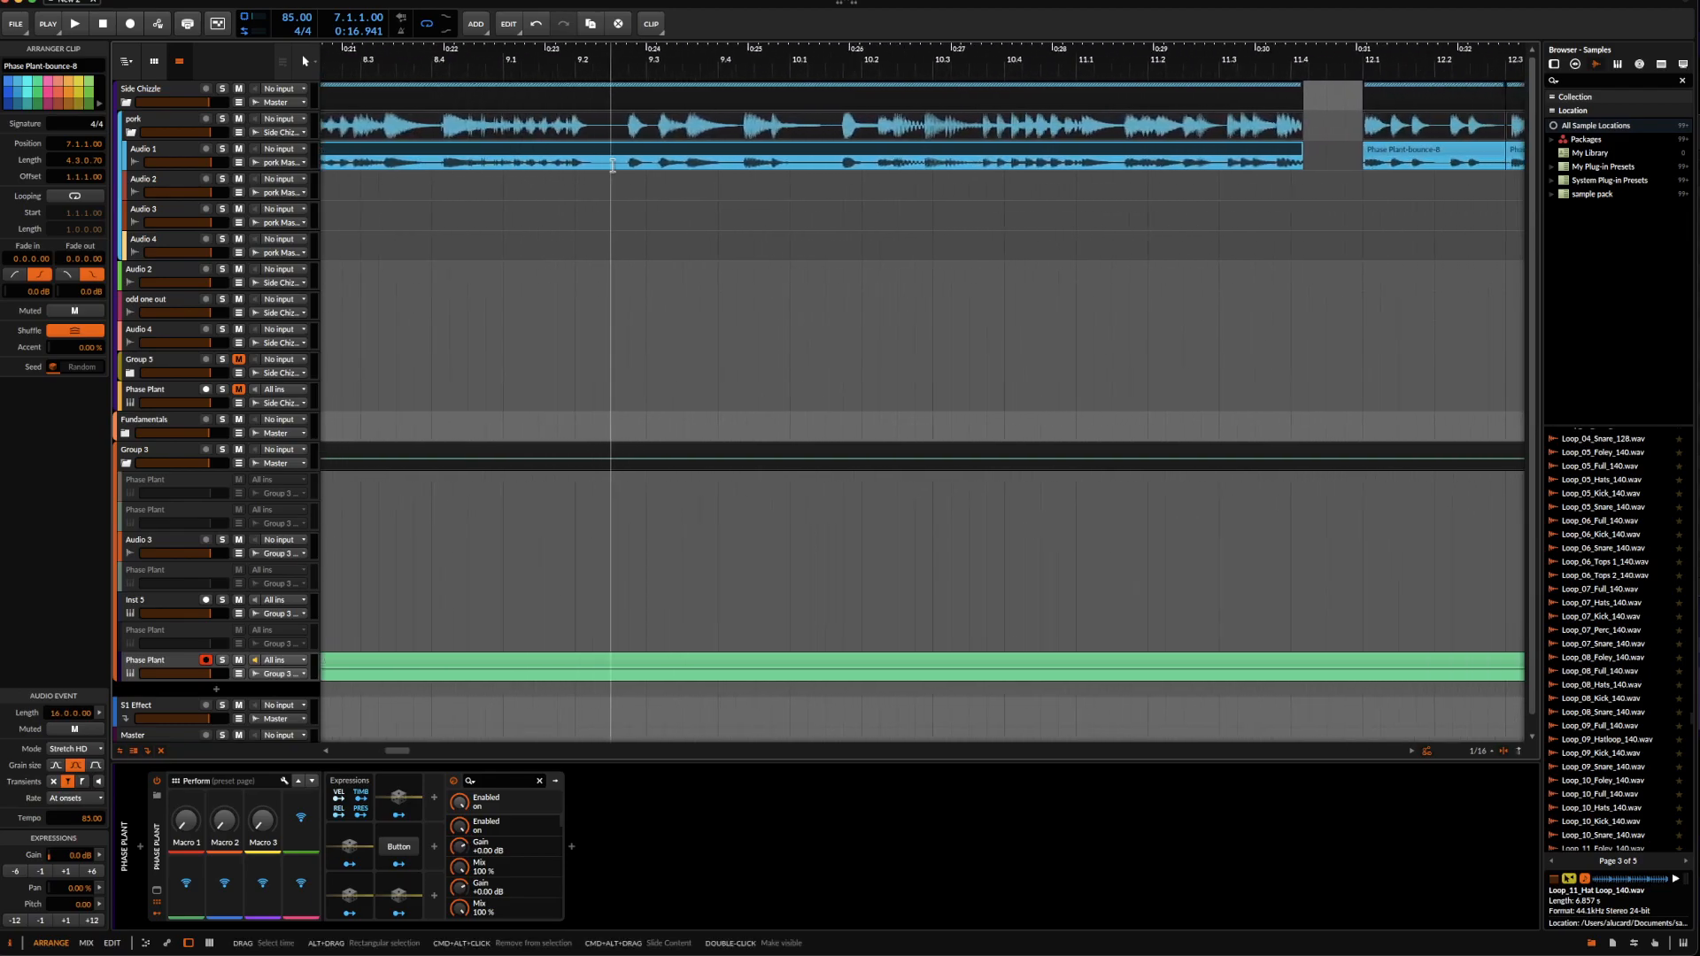
scroll(867, 155, "right", 6)
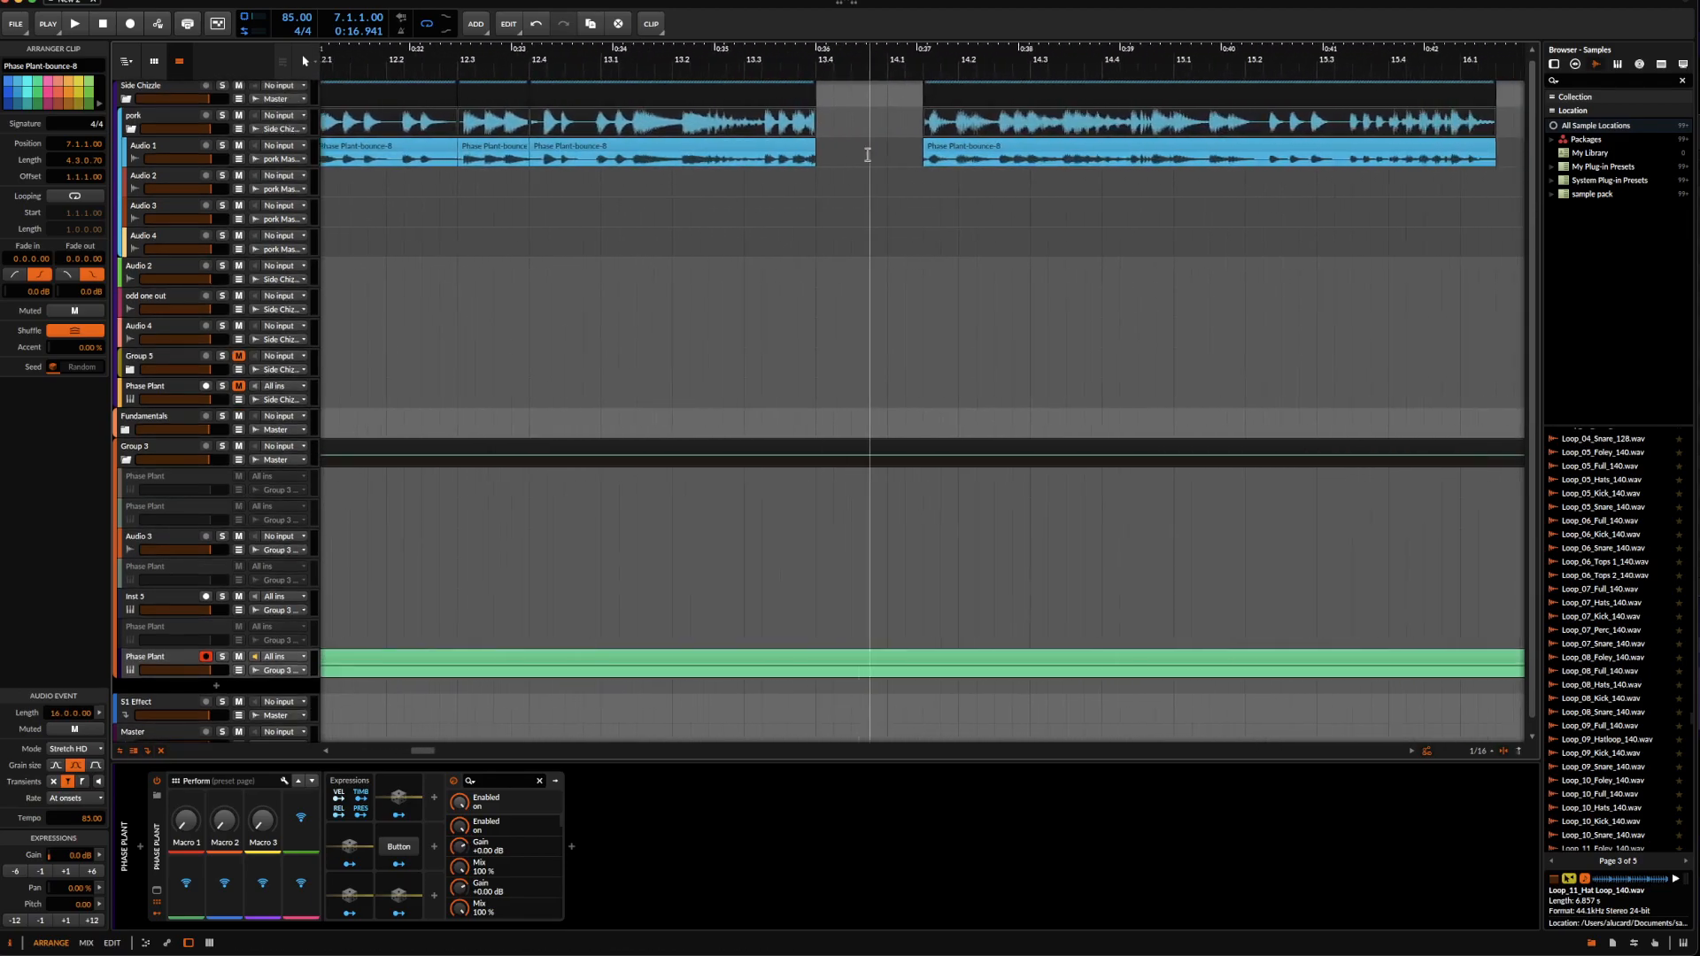
Solo the pork group and its Audio 1 track and play the main section from bar 130.
scroll(867, 155, "down", 5)
scroll(868, 155, "right", 10)
scroll(868, 153, "up", 1)
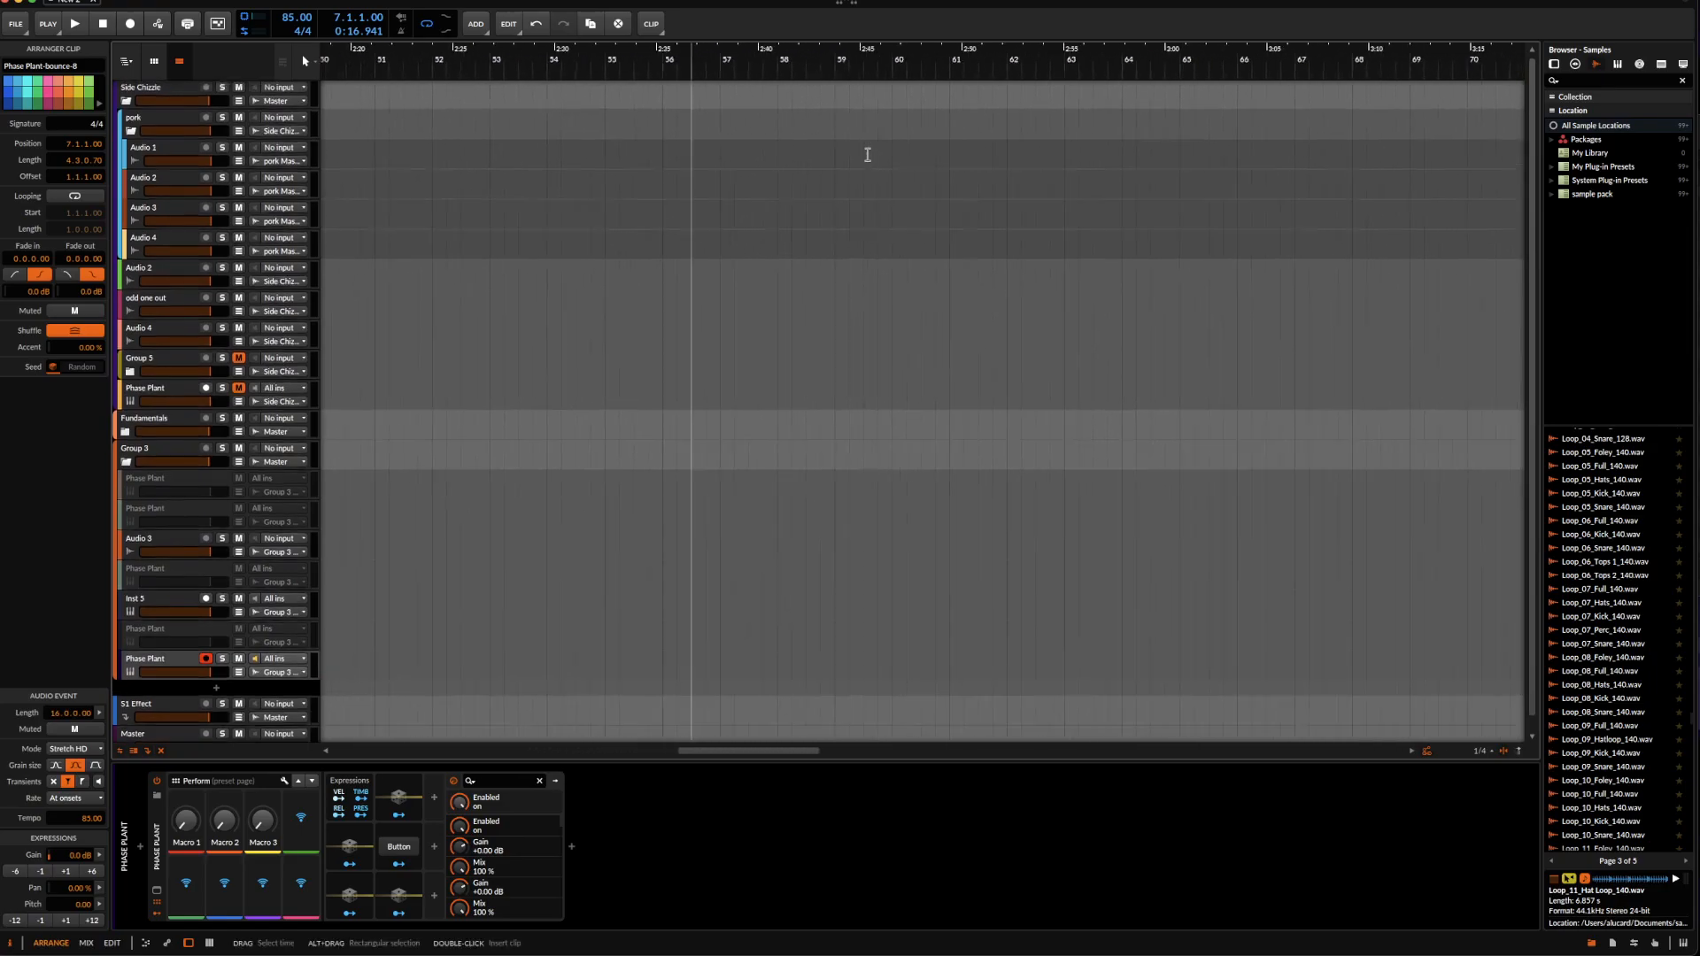
scroll(850, 153, "right", 15)
scroll(848, 157, "right", 5)
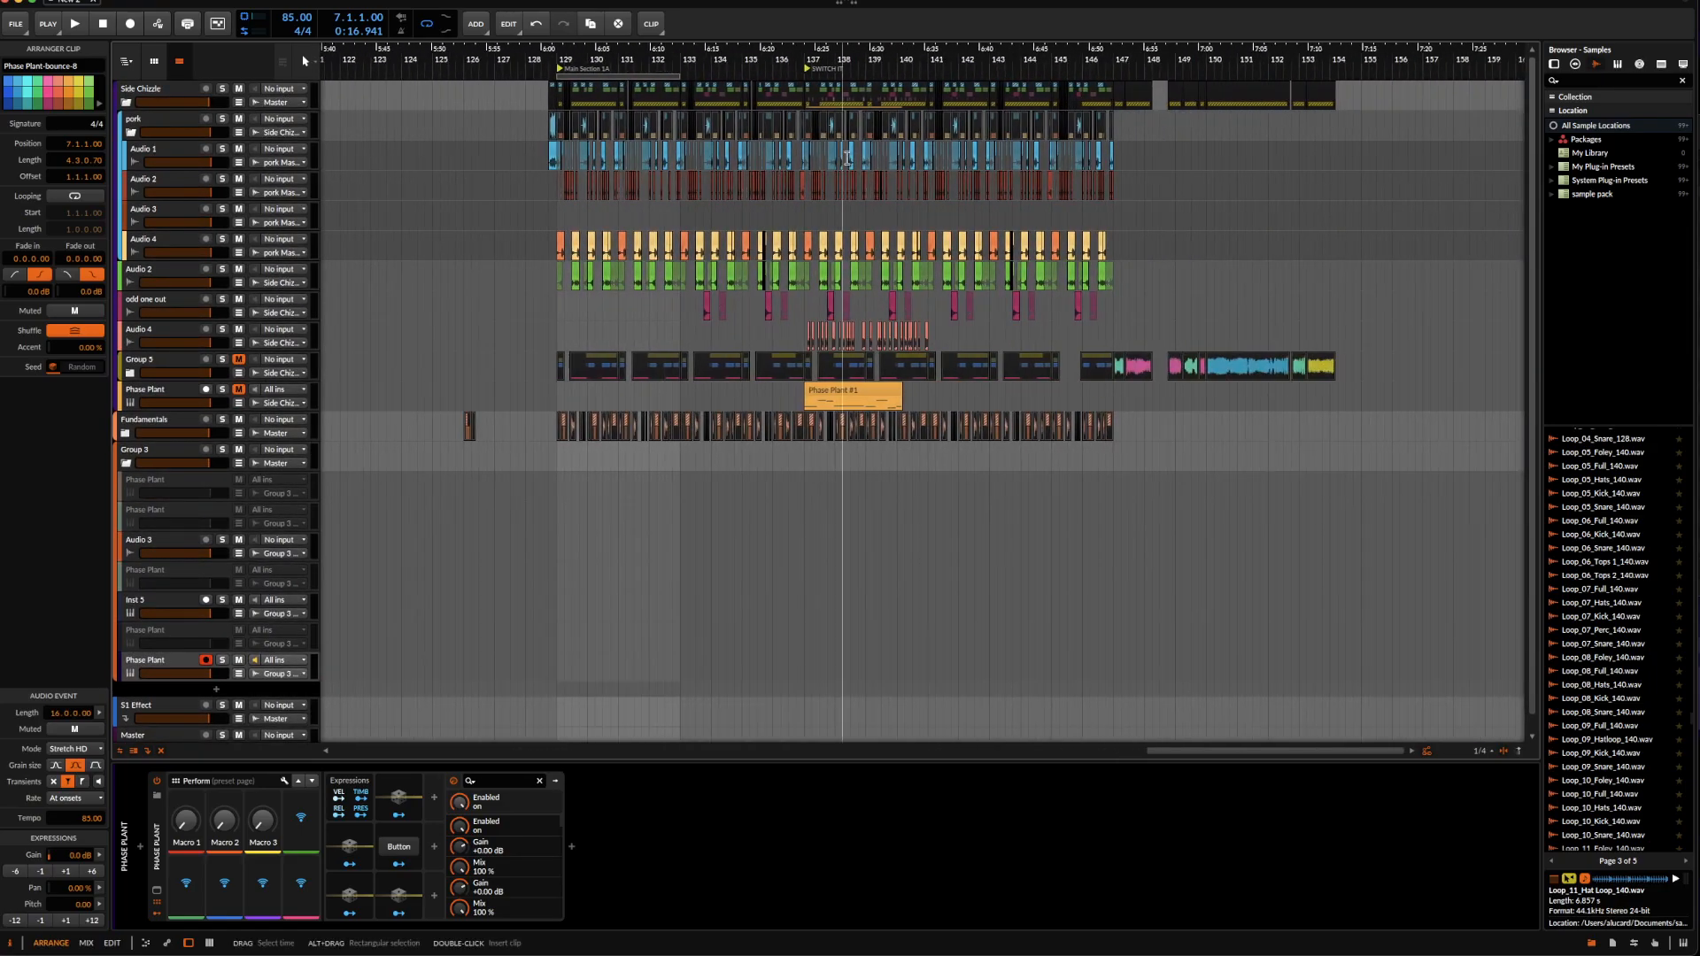
scroll(849, 157, "up", 8)
scroll(849, 158, "left", 5)
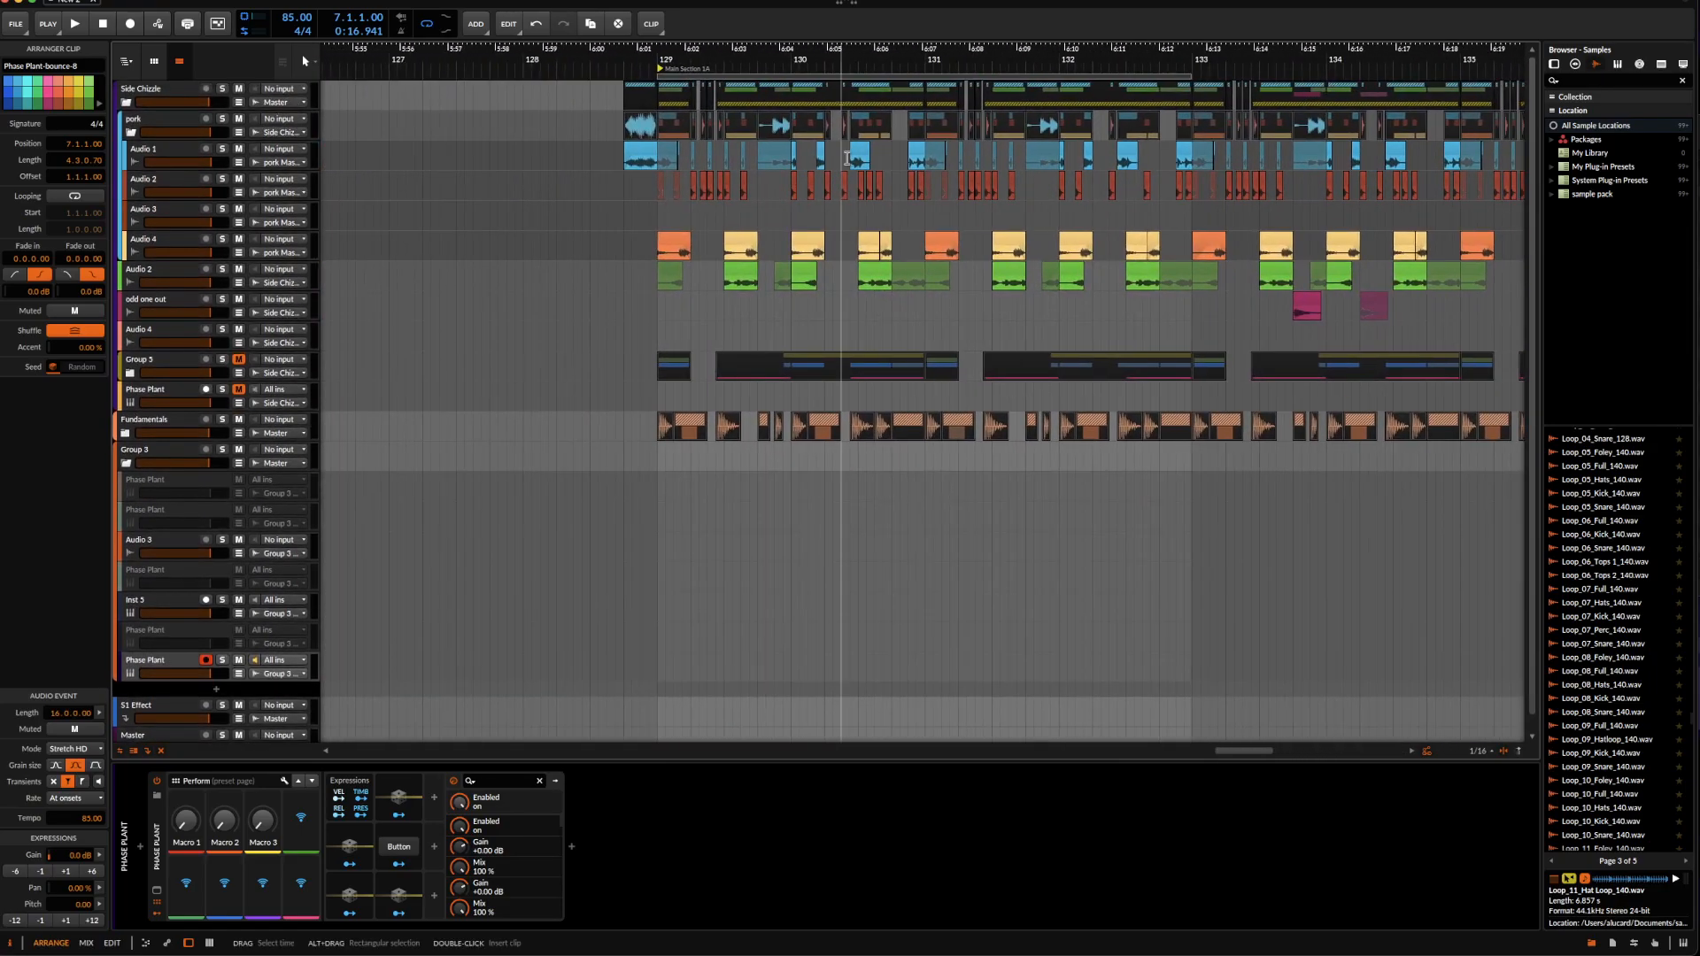
scroll(496, 144, "up", 4)
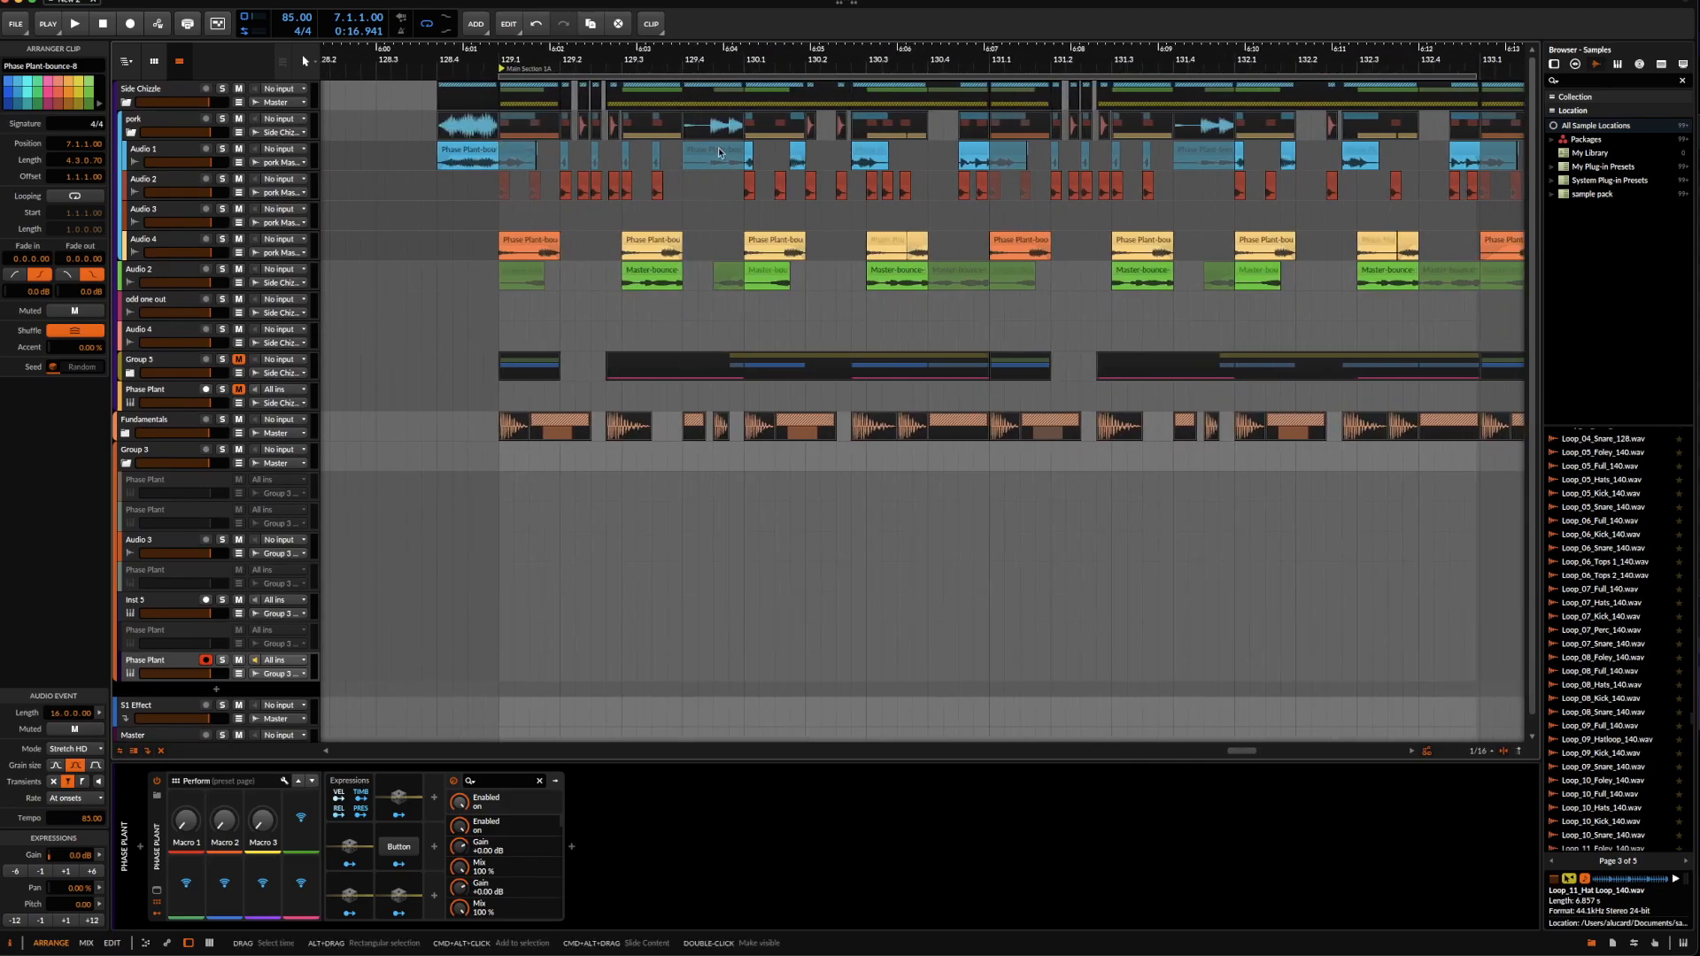
left_click(747, 162)
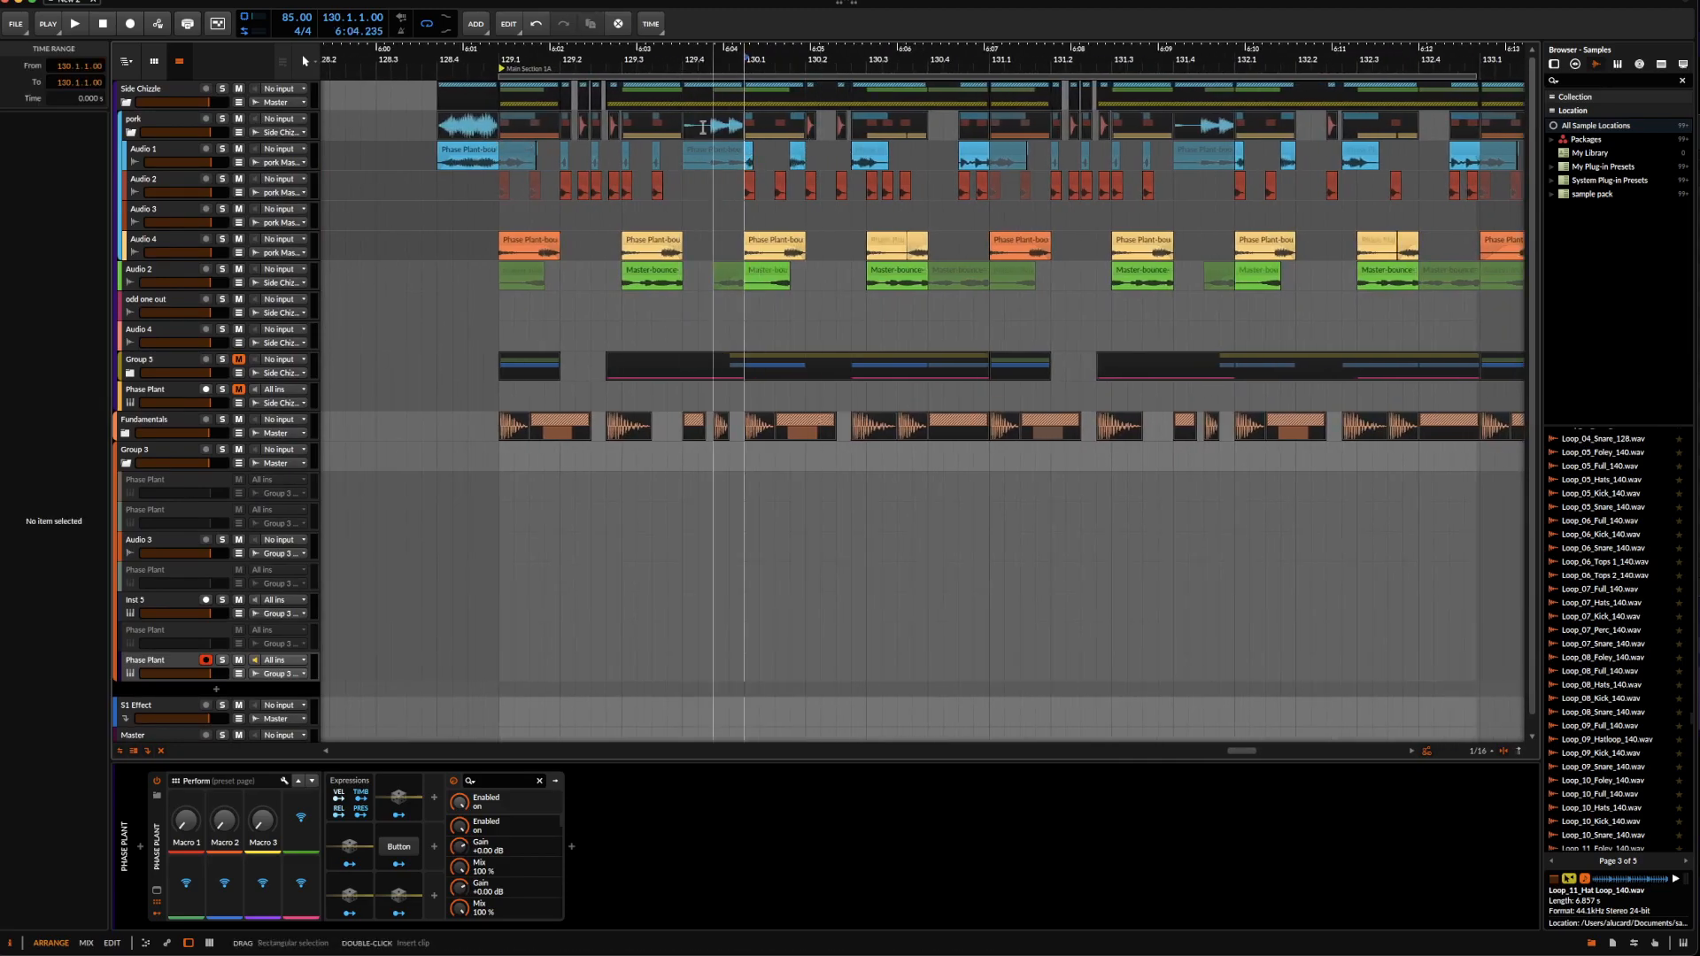
left_click(222, 119)
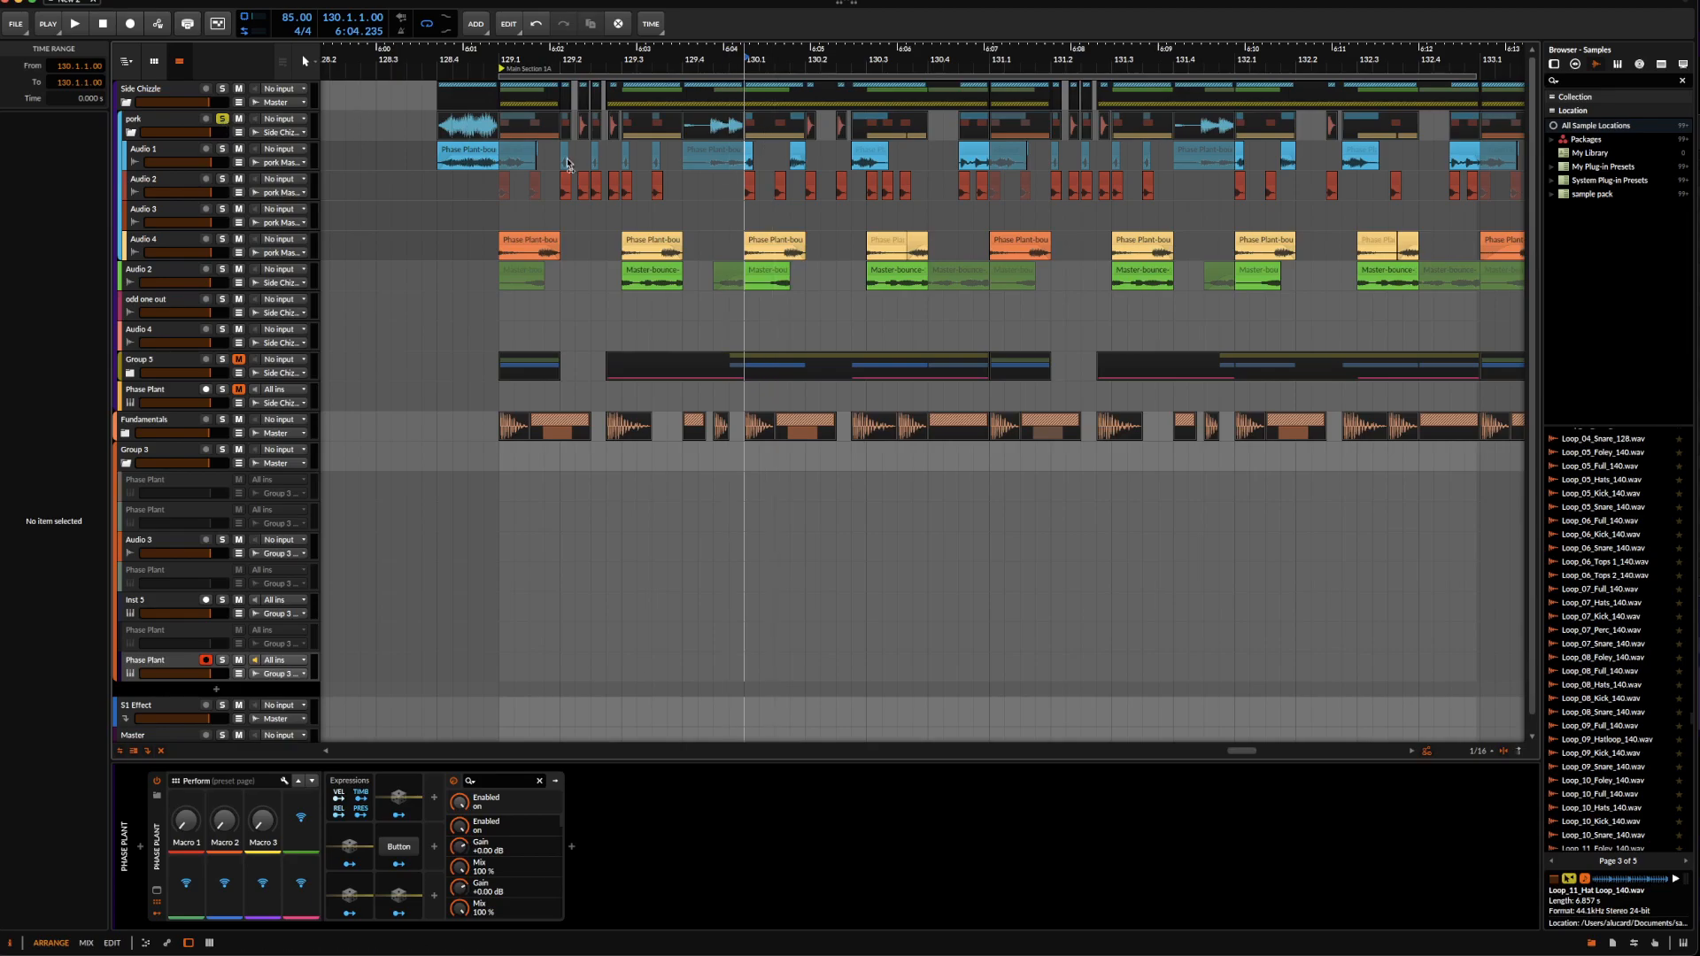
left_click(222, 149)
key("space")
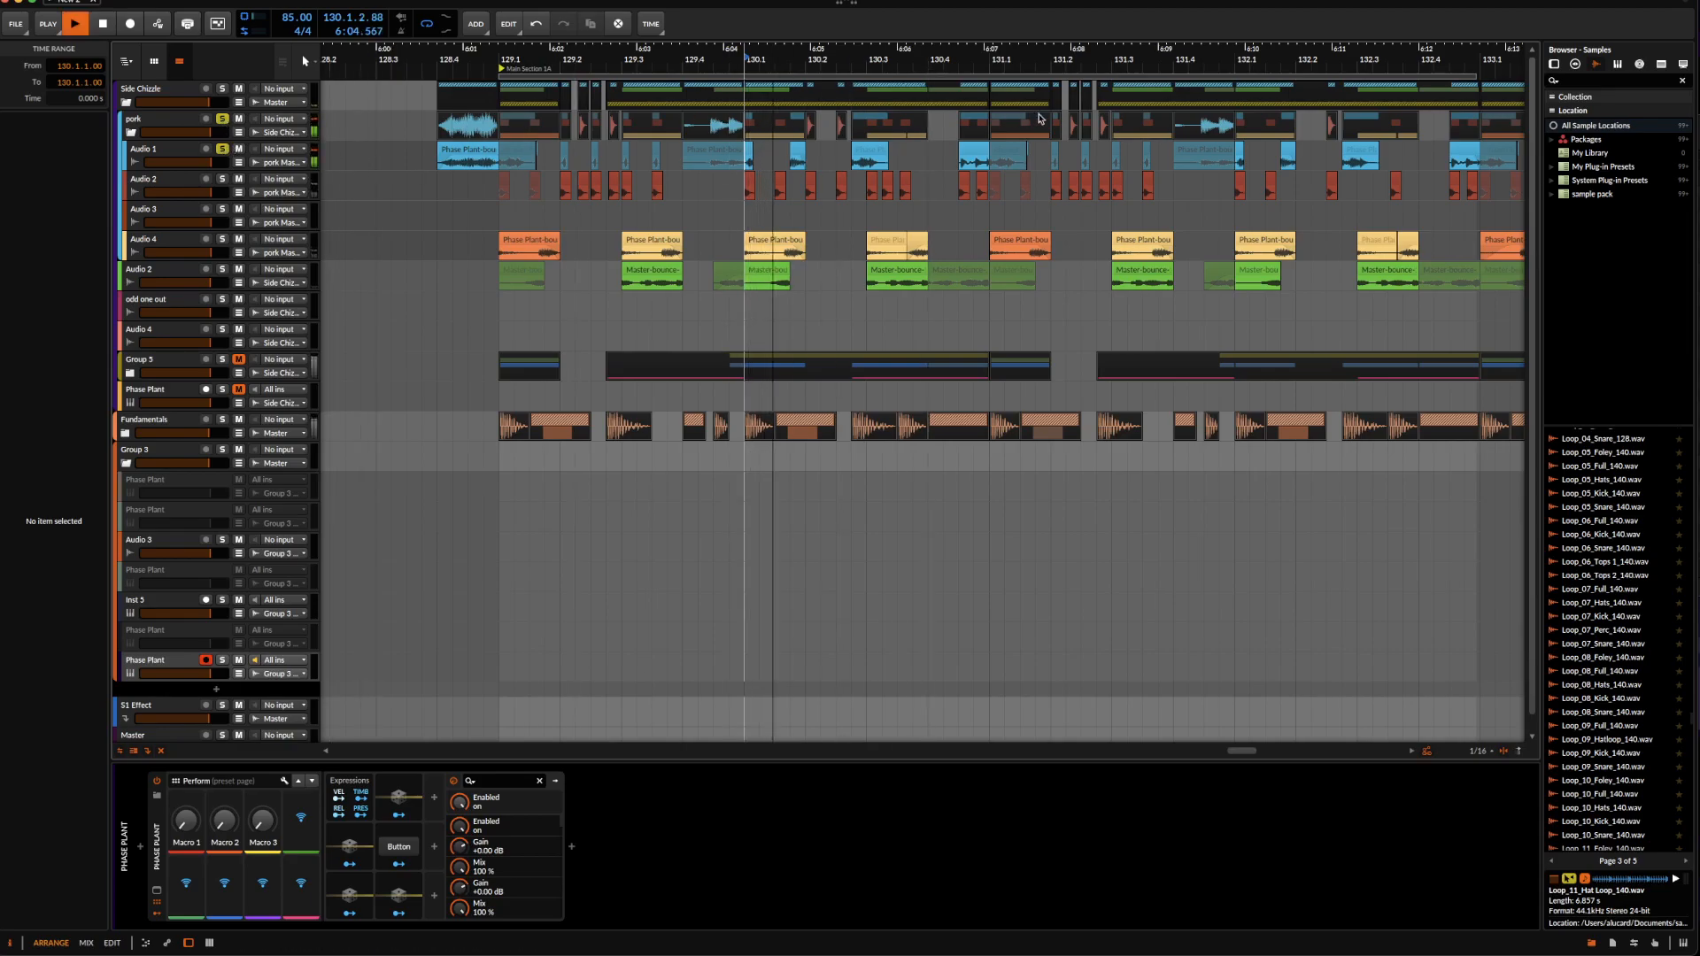
Remove the pork group's solo, solo the red Audio 2 track and play its short bounced clips from 129.2.
left_click(222, 118)
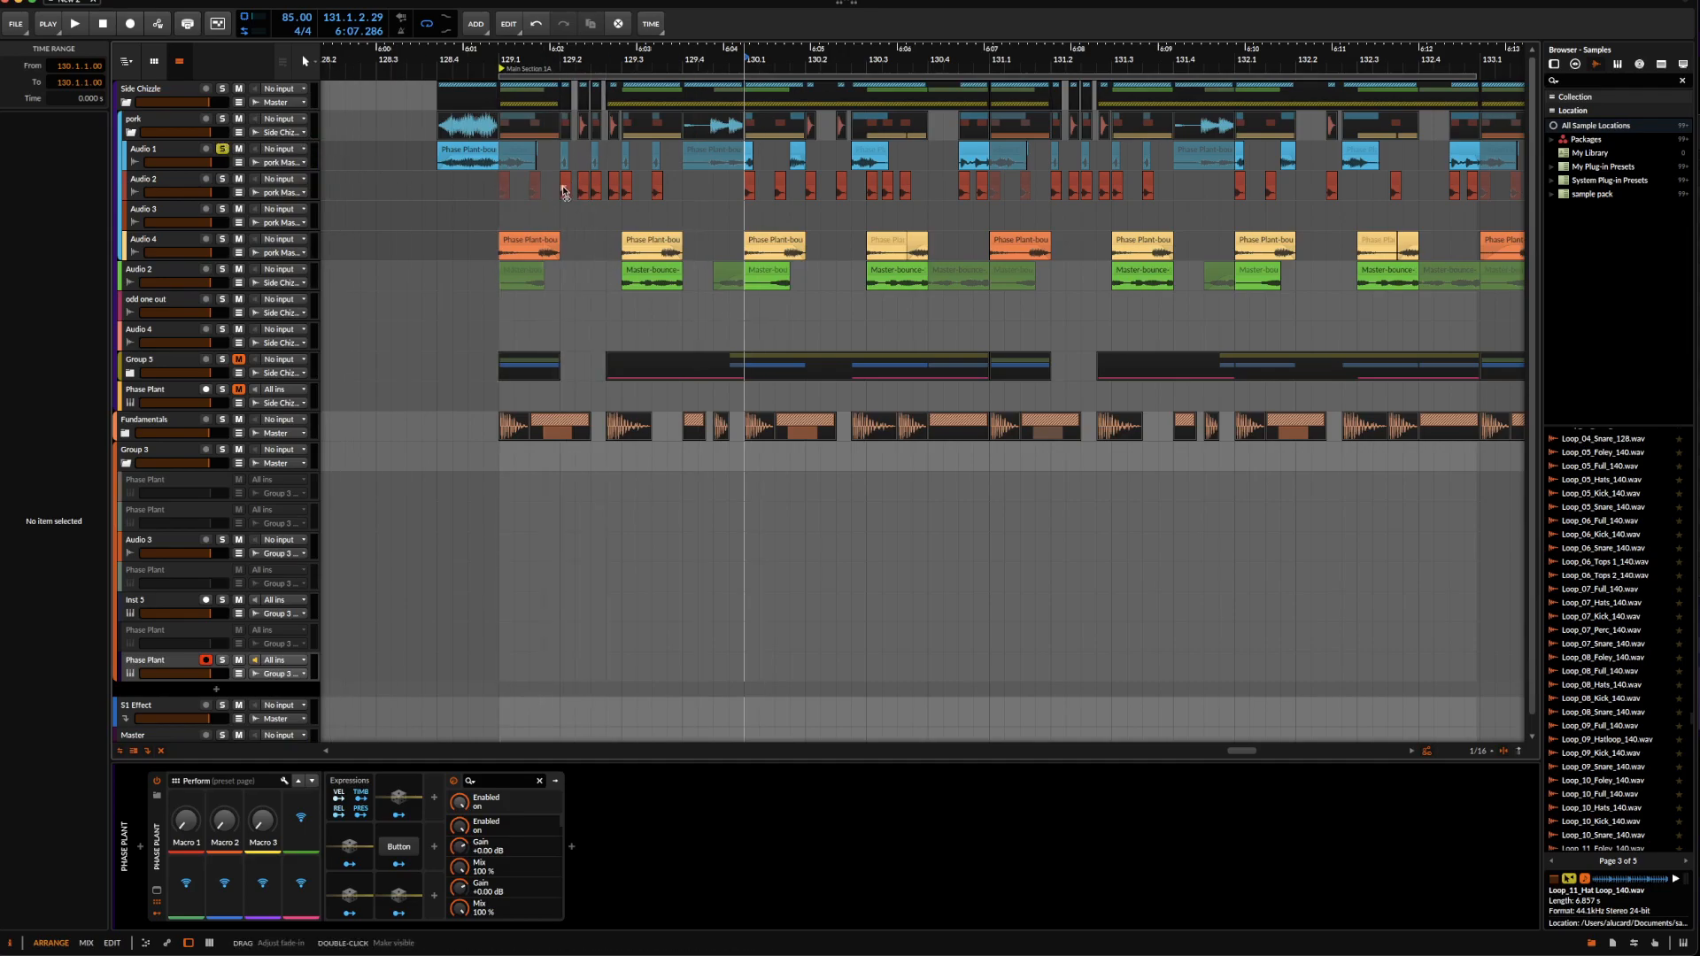
scroll(565, 186, "left", 6)
scroll(565, 186, "down", 2)
scroll(565, 186, "up", 5)
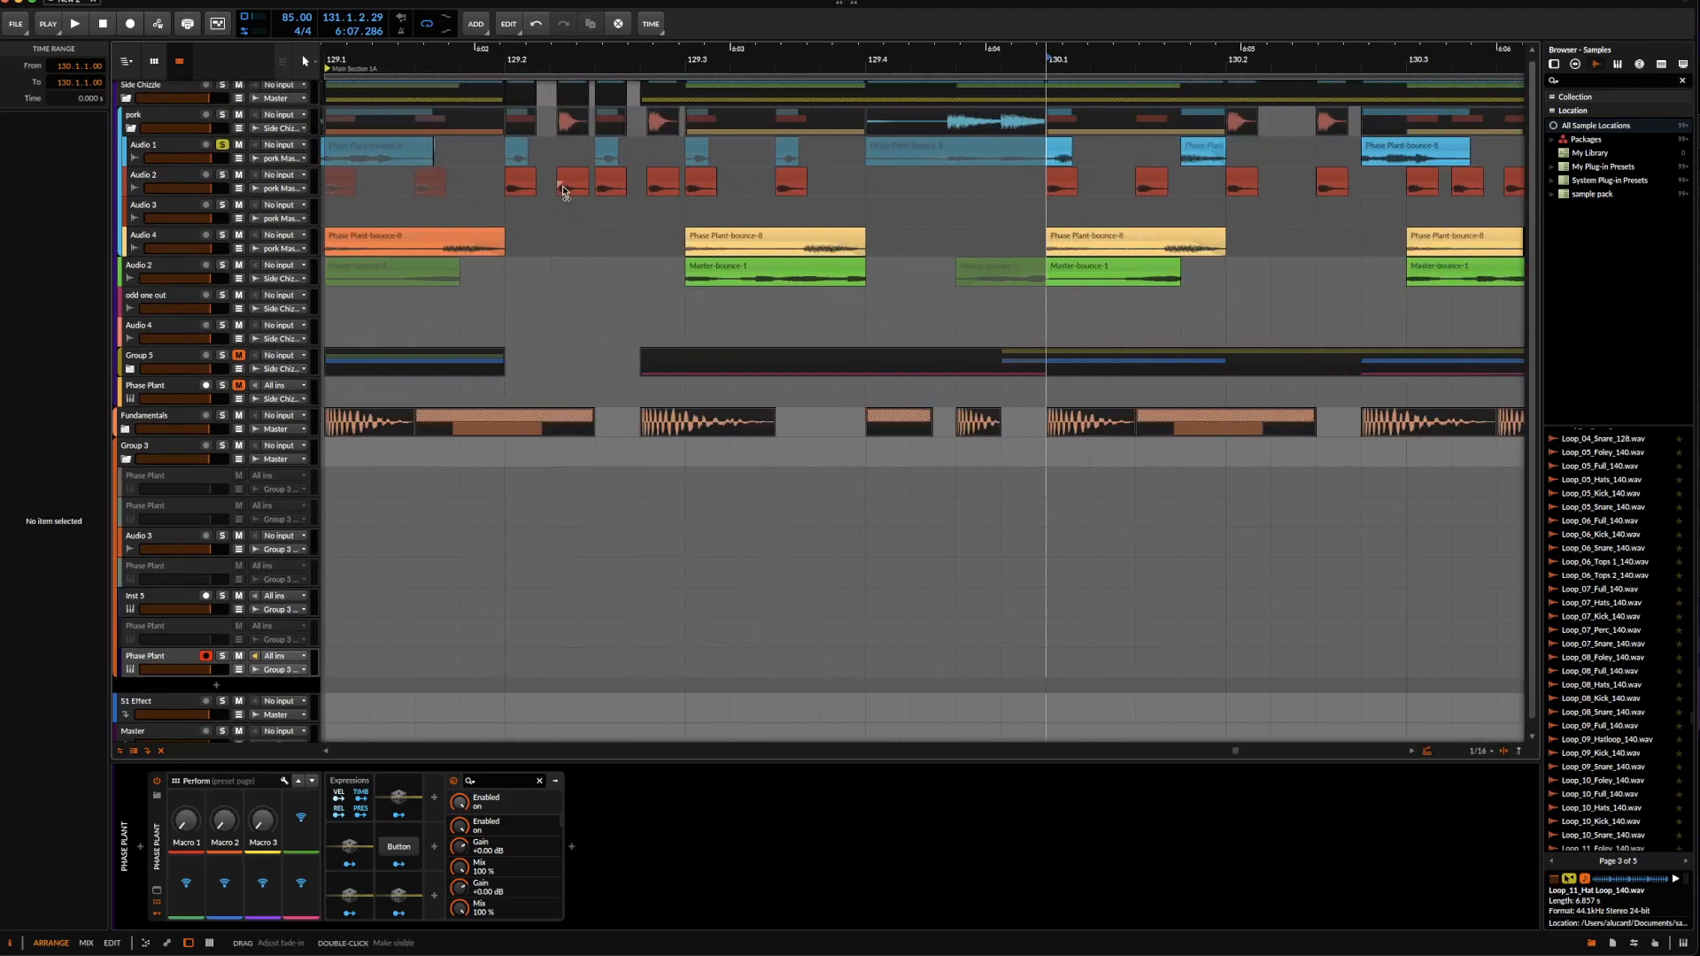
left_click(527, 177)
left_click(222, 175)
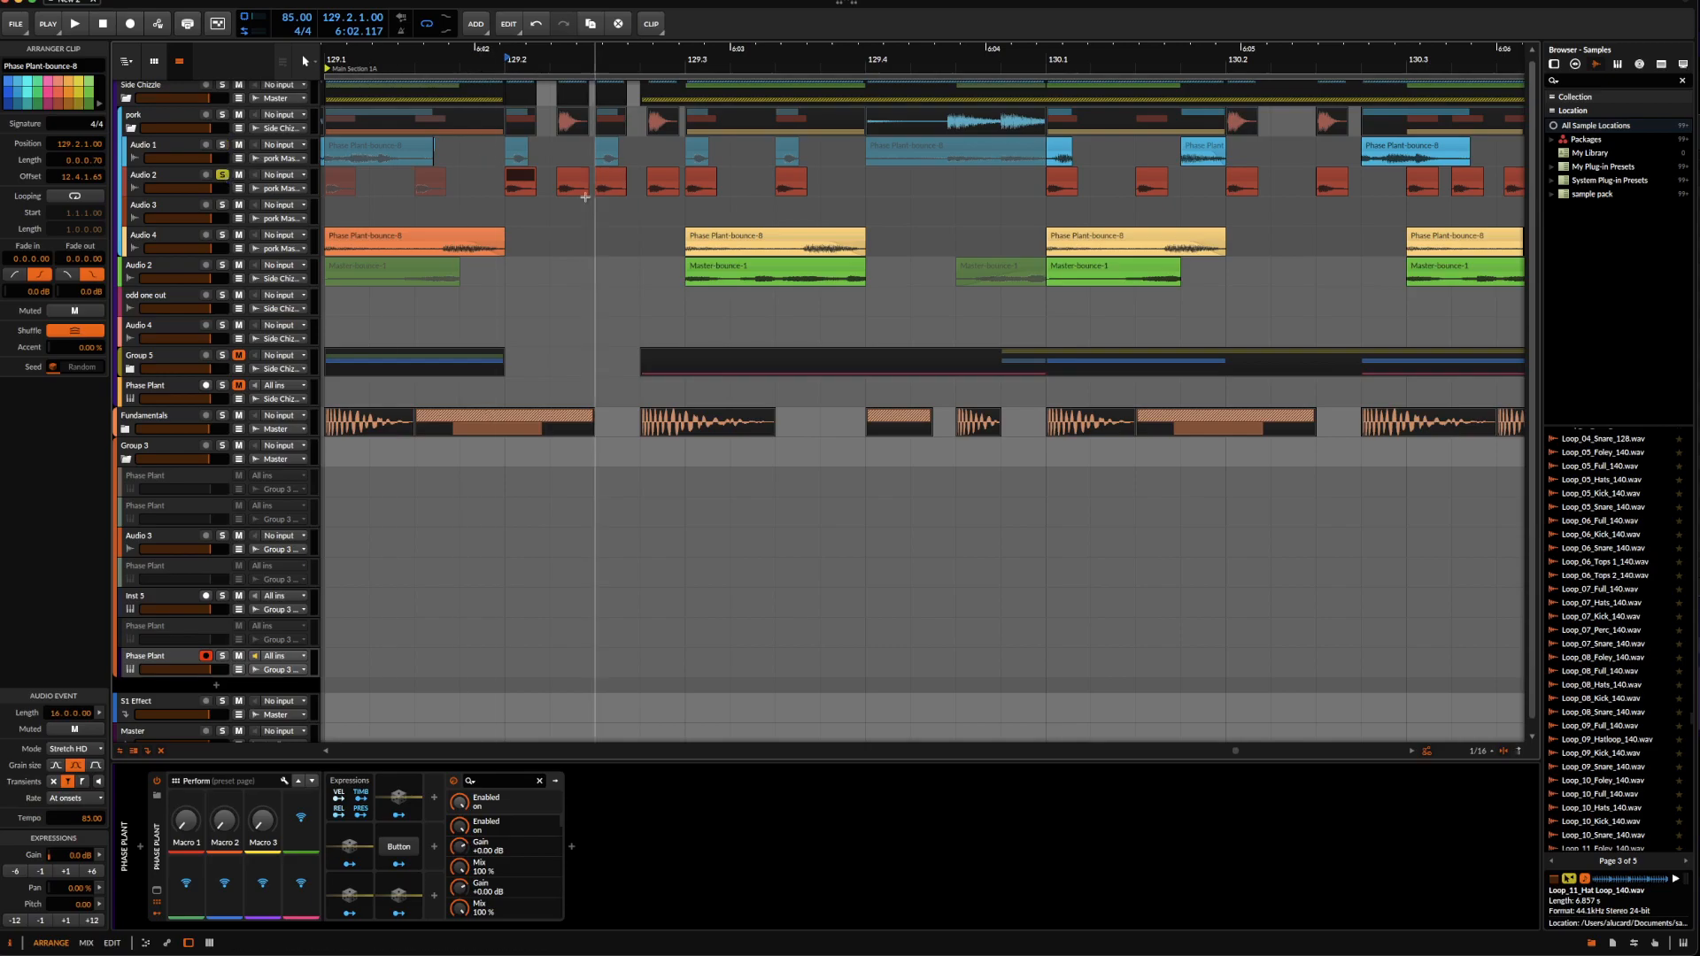
key("space")
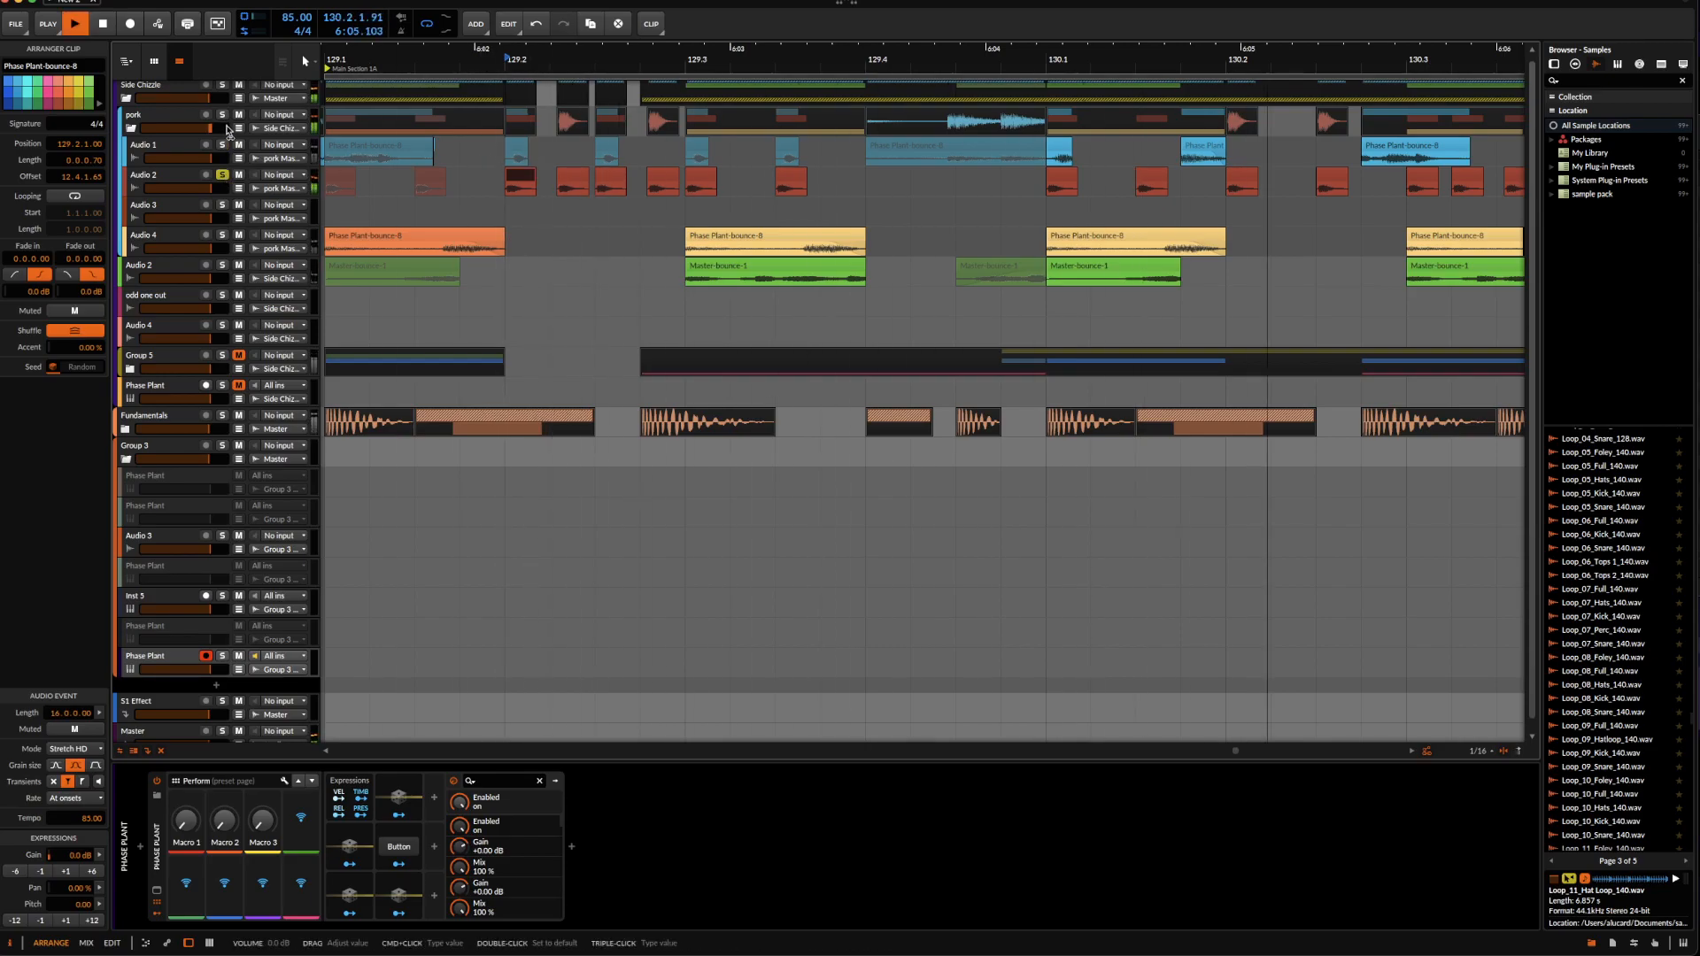
scroll(521, 205, "down", 3)
scroll(521, 206, "right", 3)
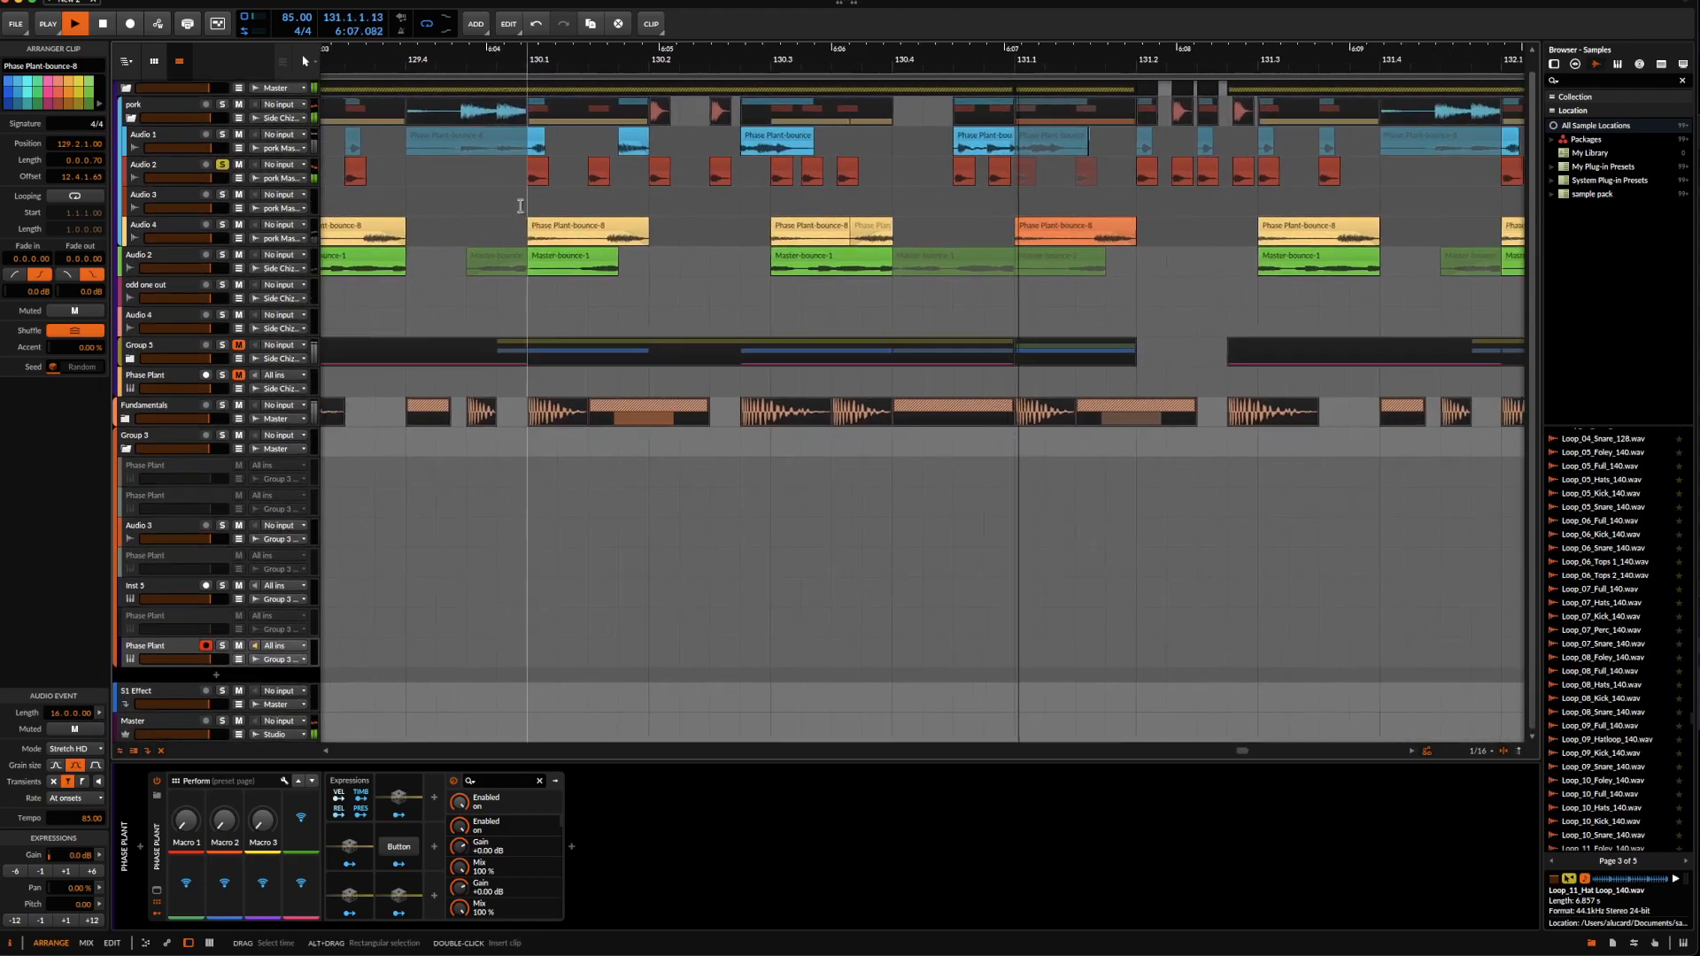
key("space")
Solo the pork group's Audio 4 track and audition its bounced clips from the start of bar 129.
left_click(1277, 226)
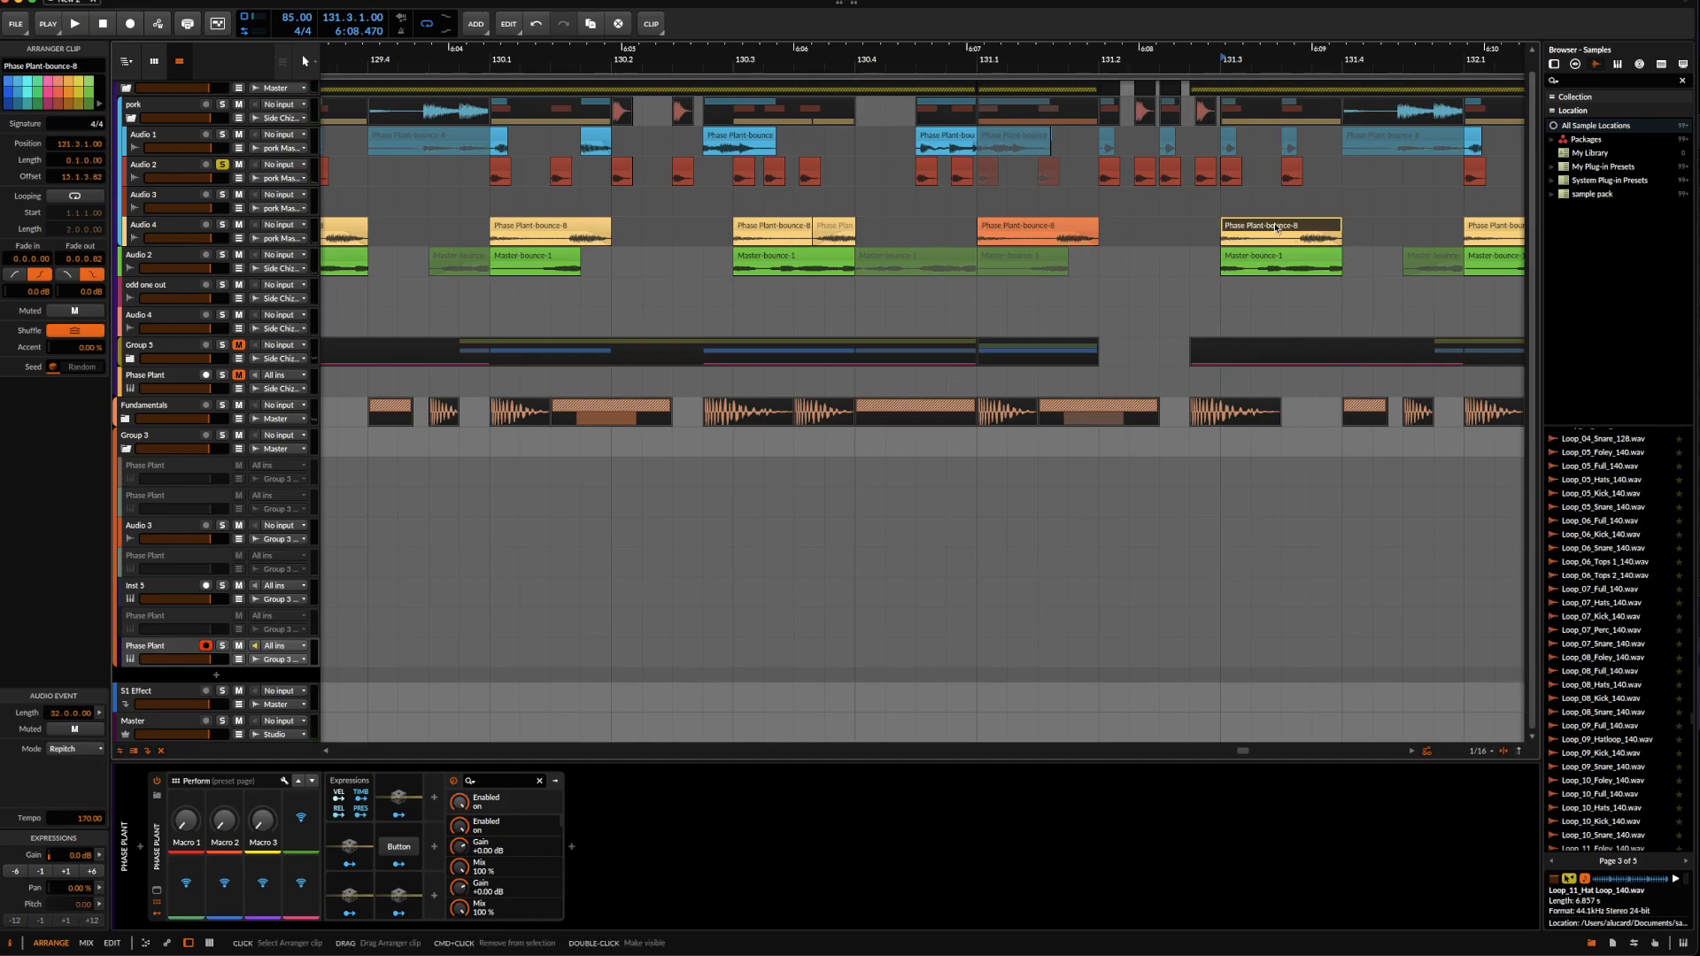
left_click(1399, 142)
left_click(1249, 234)
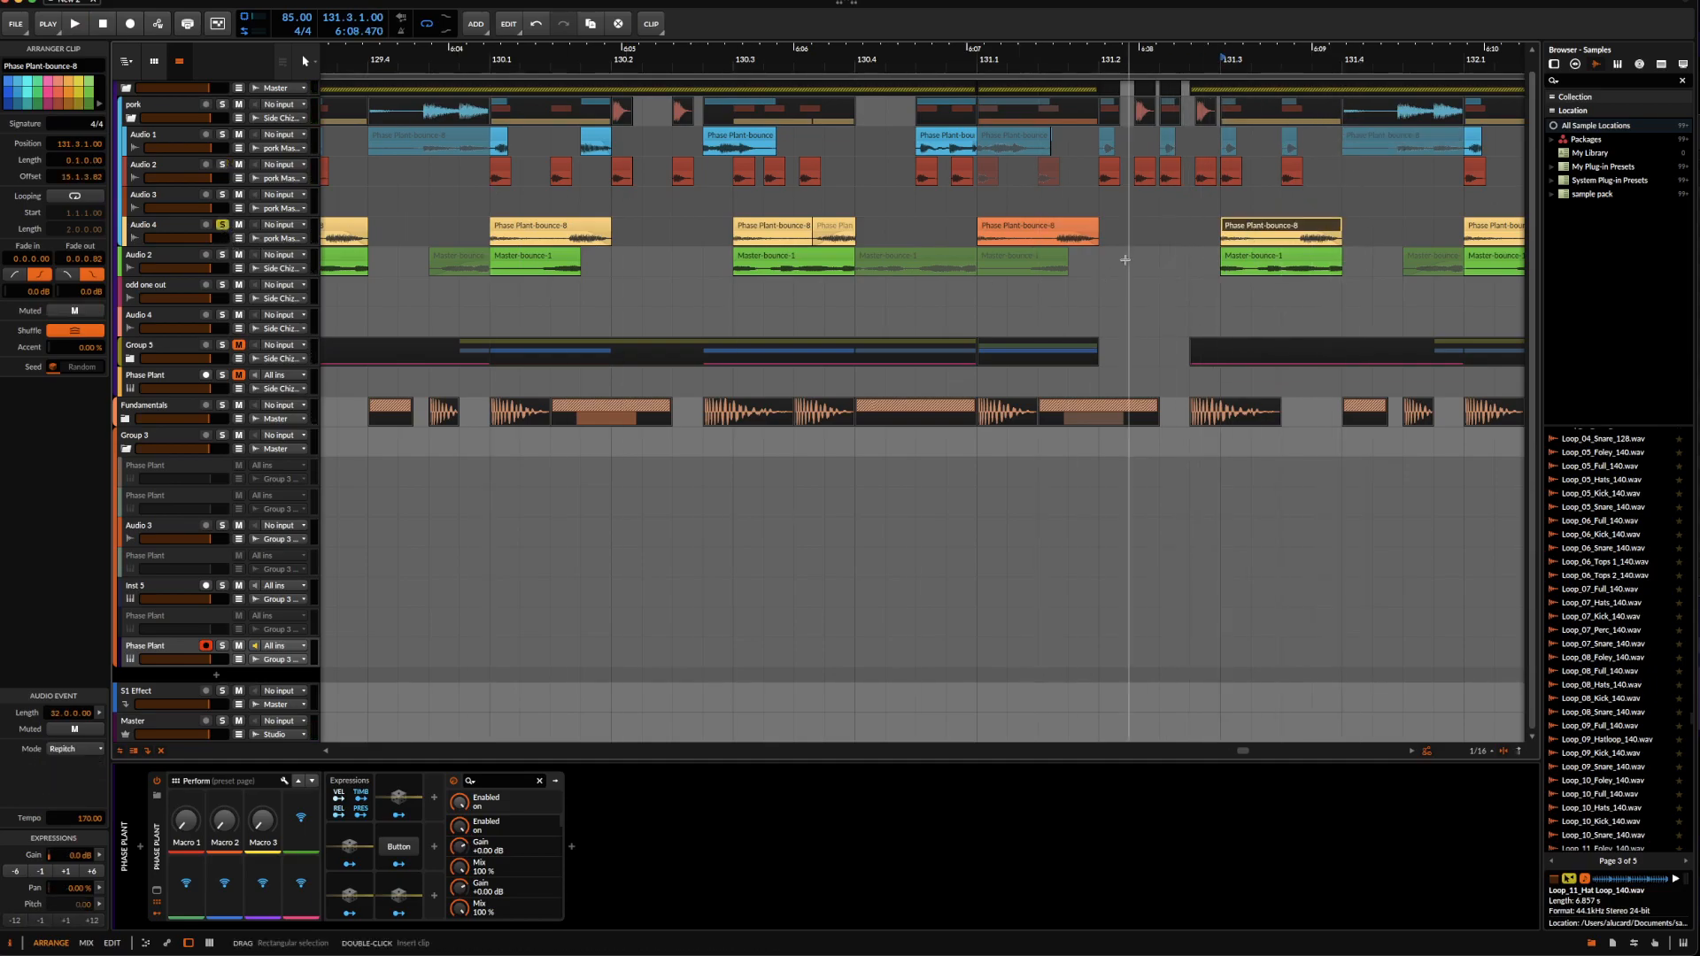
scroll(680, 230, "down", 4)
scroll(686, 230, "left", 5)
left_click(724, 229)
key("space")
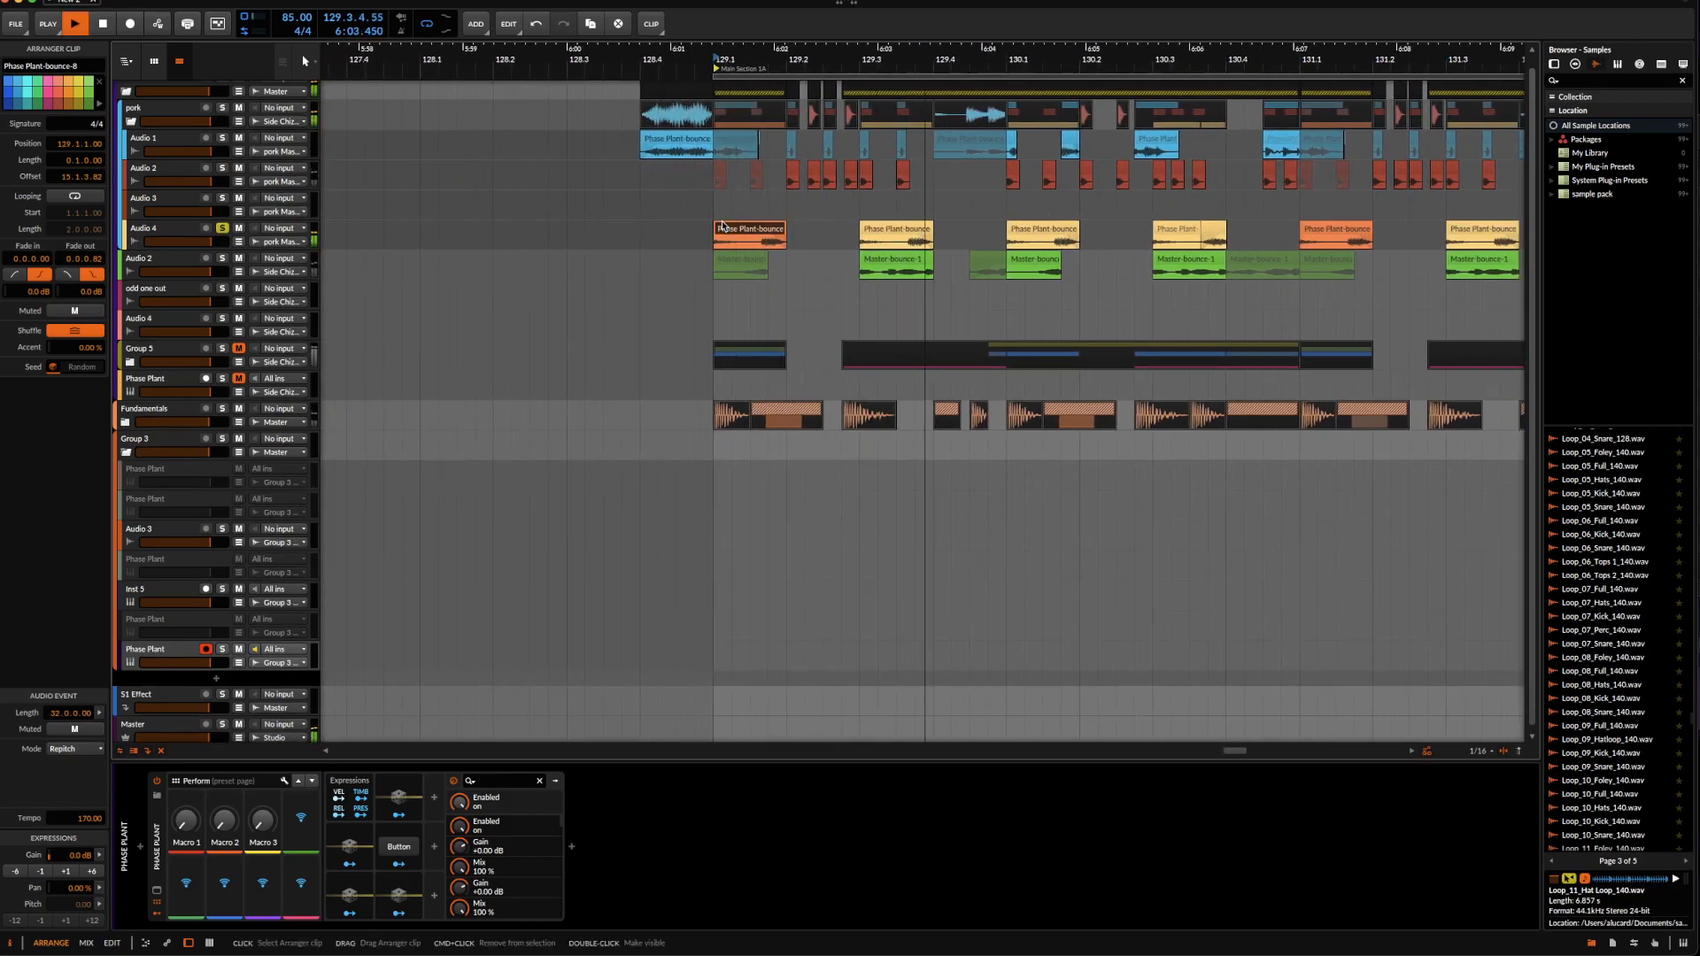
scroll(724, 227, "right", 5)
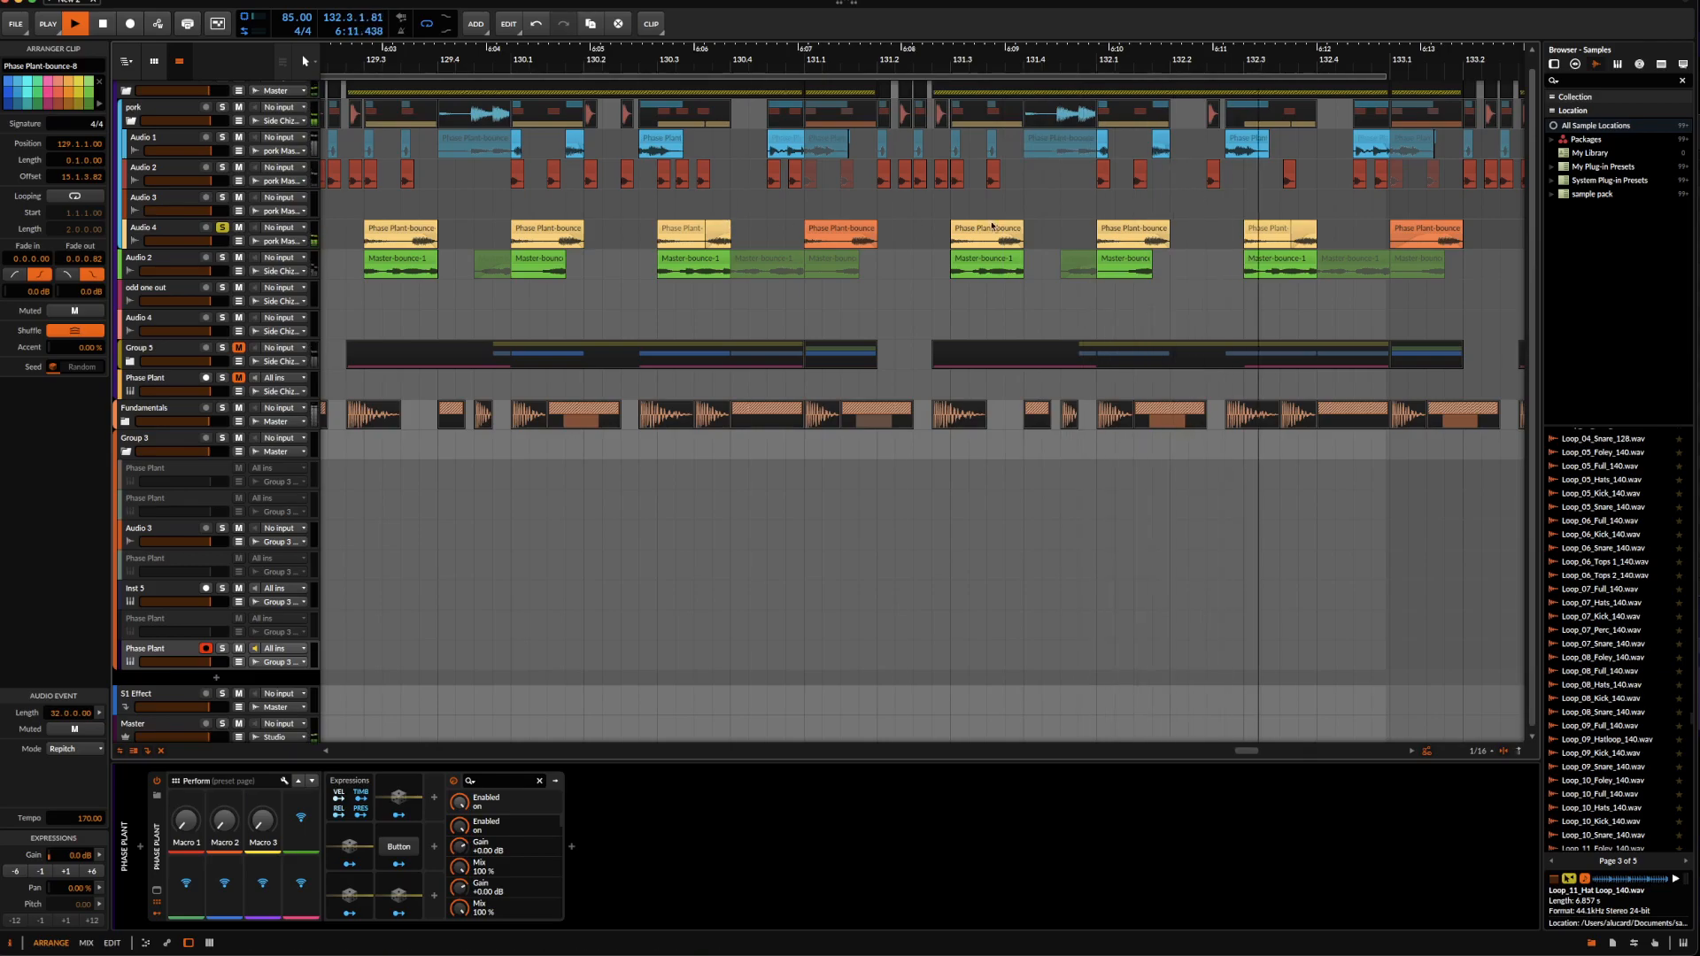
key("space")
Solo the green Audio 2 track, show its device chain and inspect its Master-bounce-1 clip at 129.3.
key("minus")
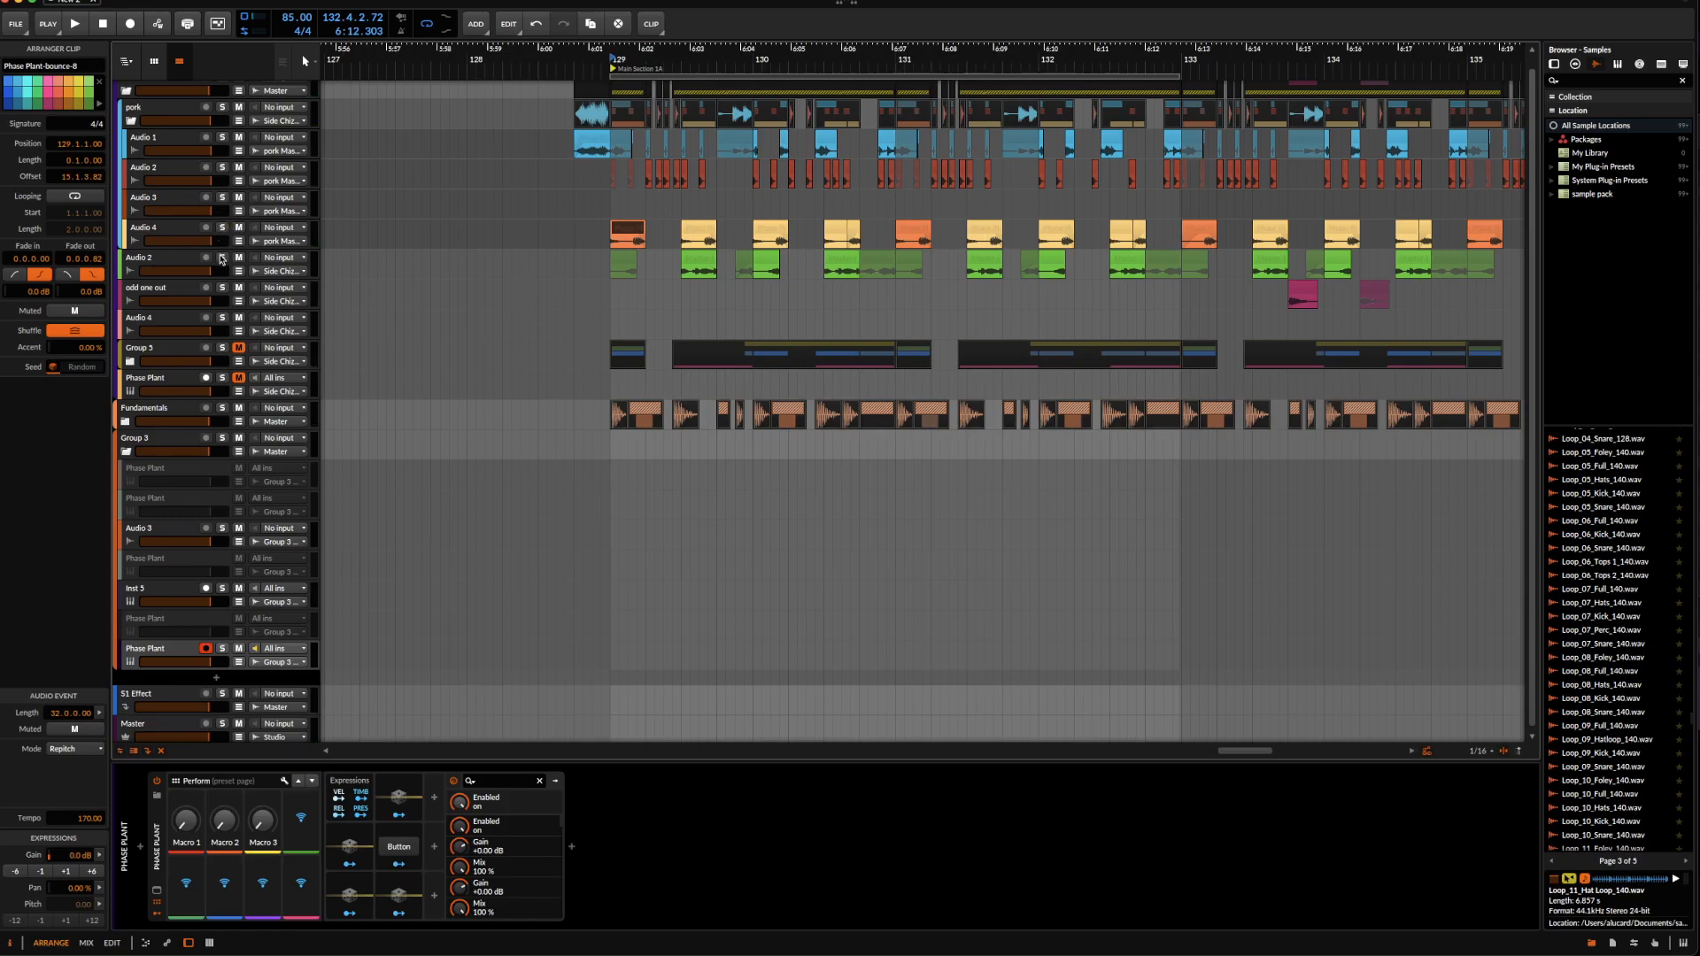
left_click(172, 258)
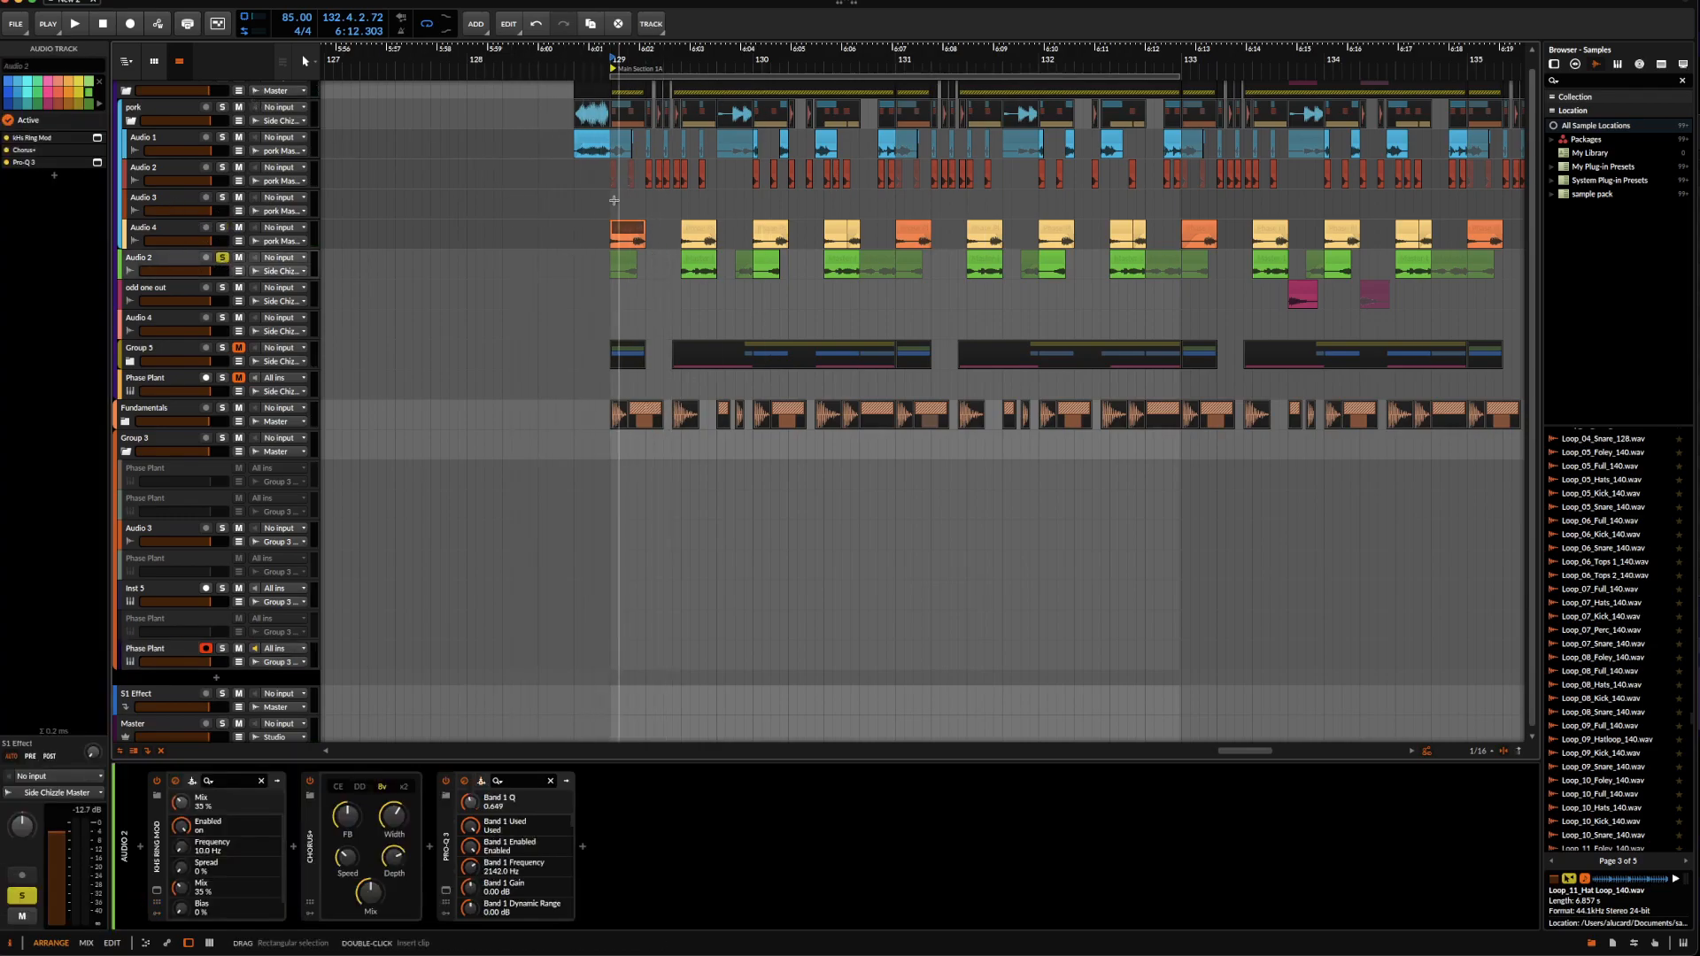
left_click(615, 277)
scroll(686, 258, "up", 3)
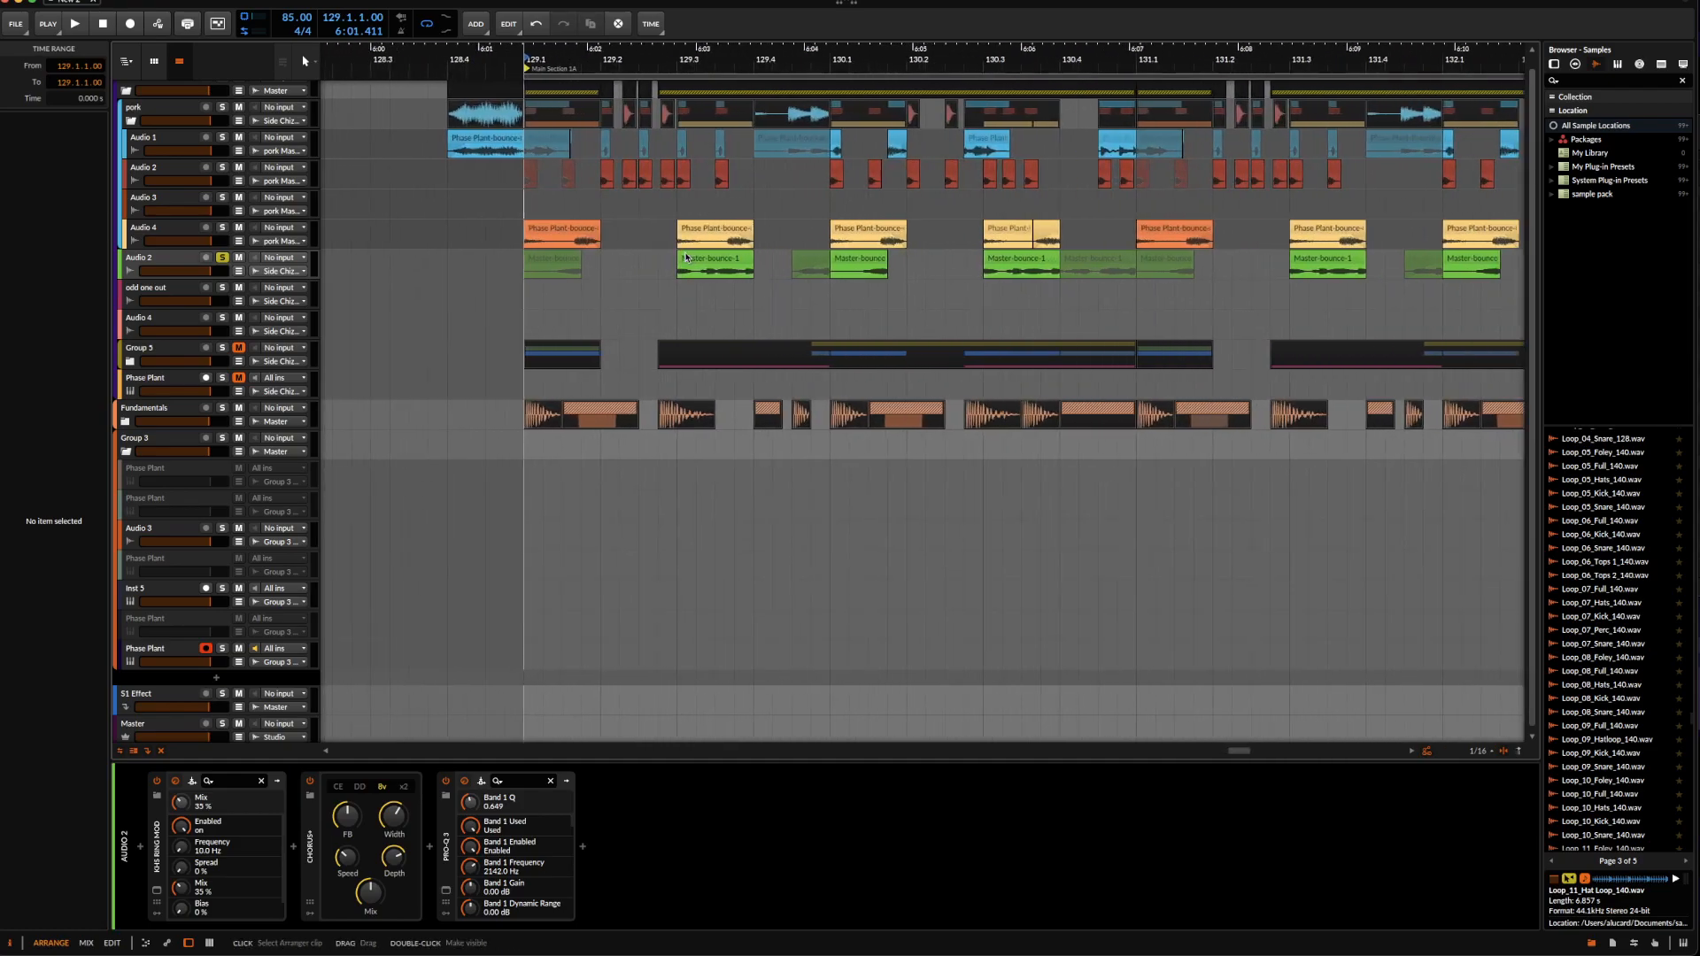
left_click(691, 261)
scroll(696, 259, "up", 3)
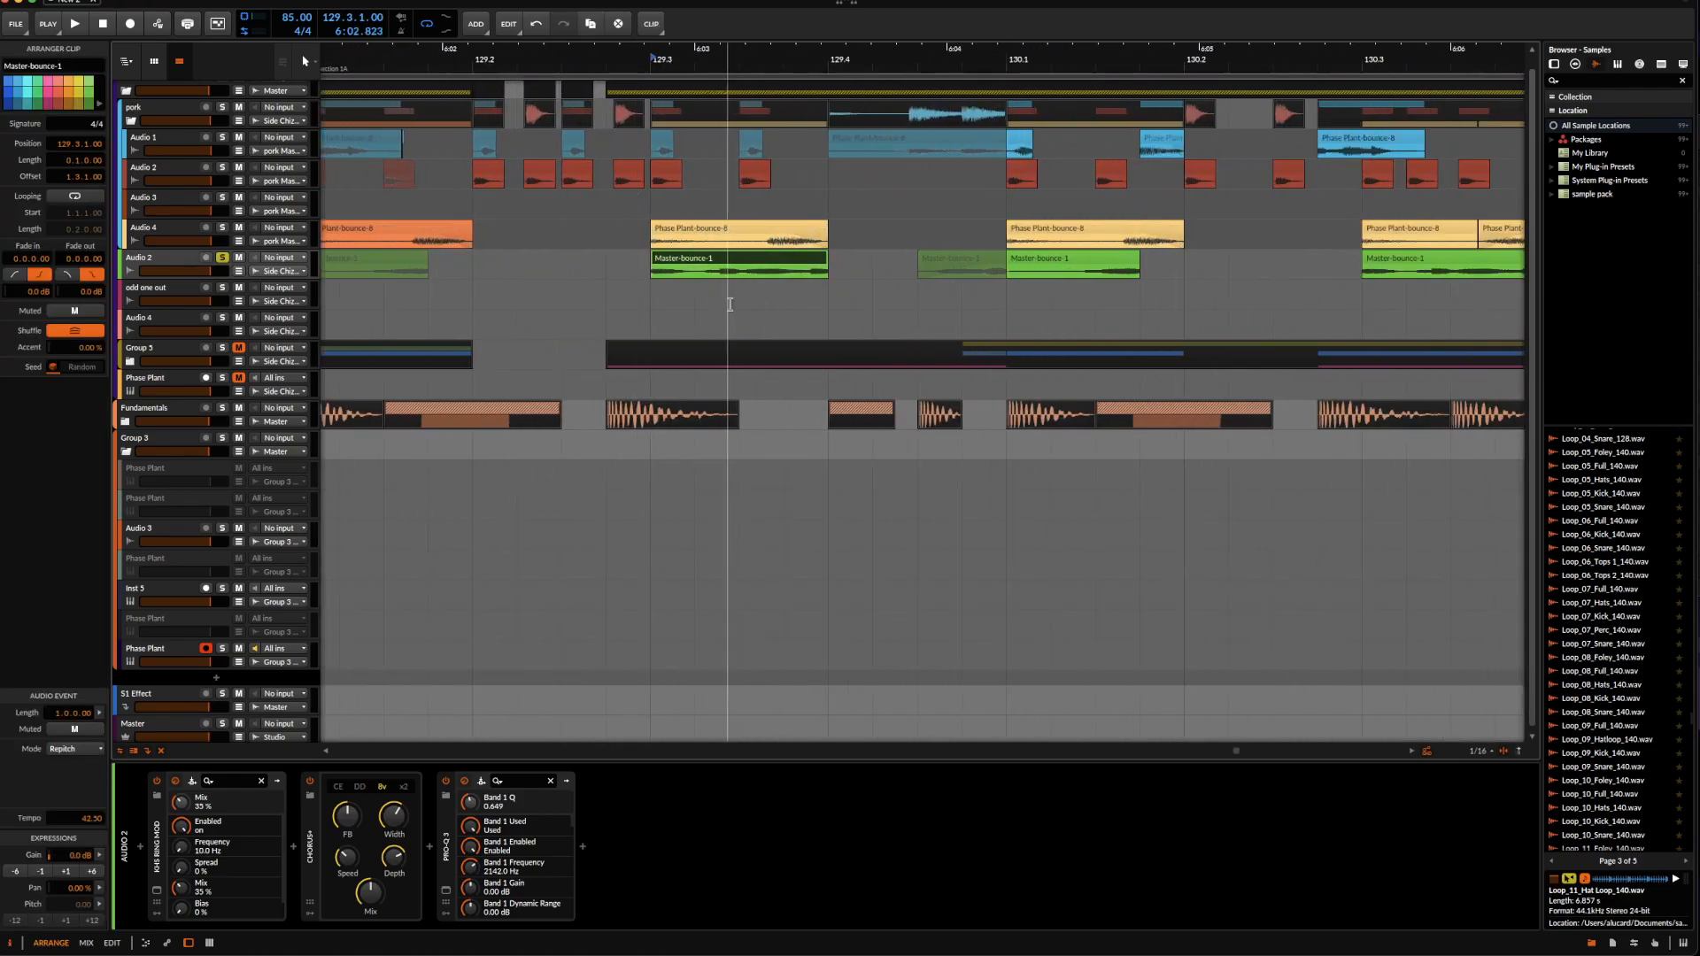
Solo the whole pork group and play the main section from bar 129, following its layered clips.
scroll(767, 239, "down", 3)
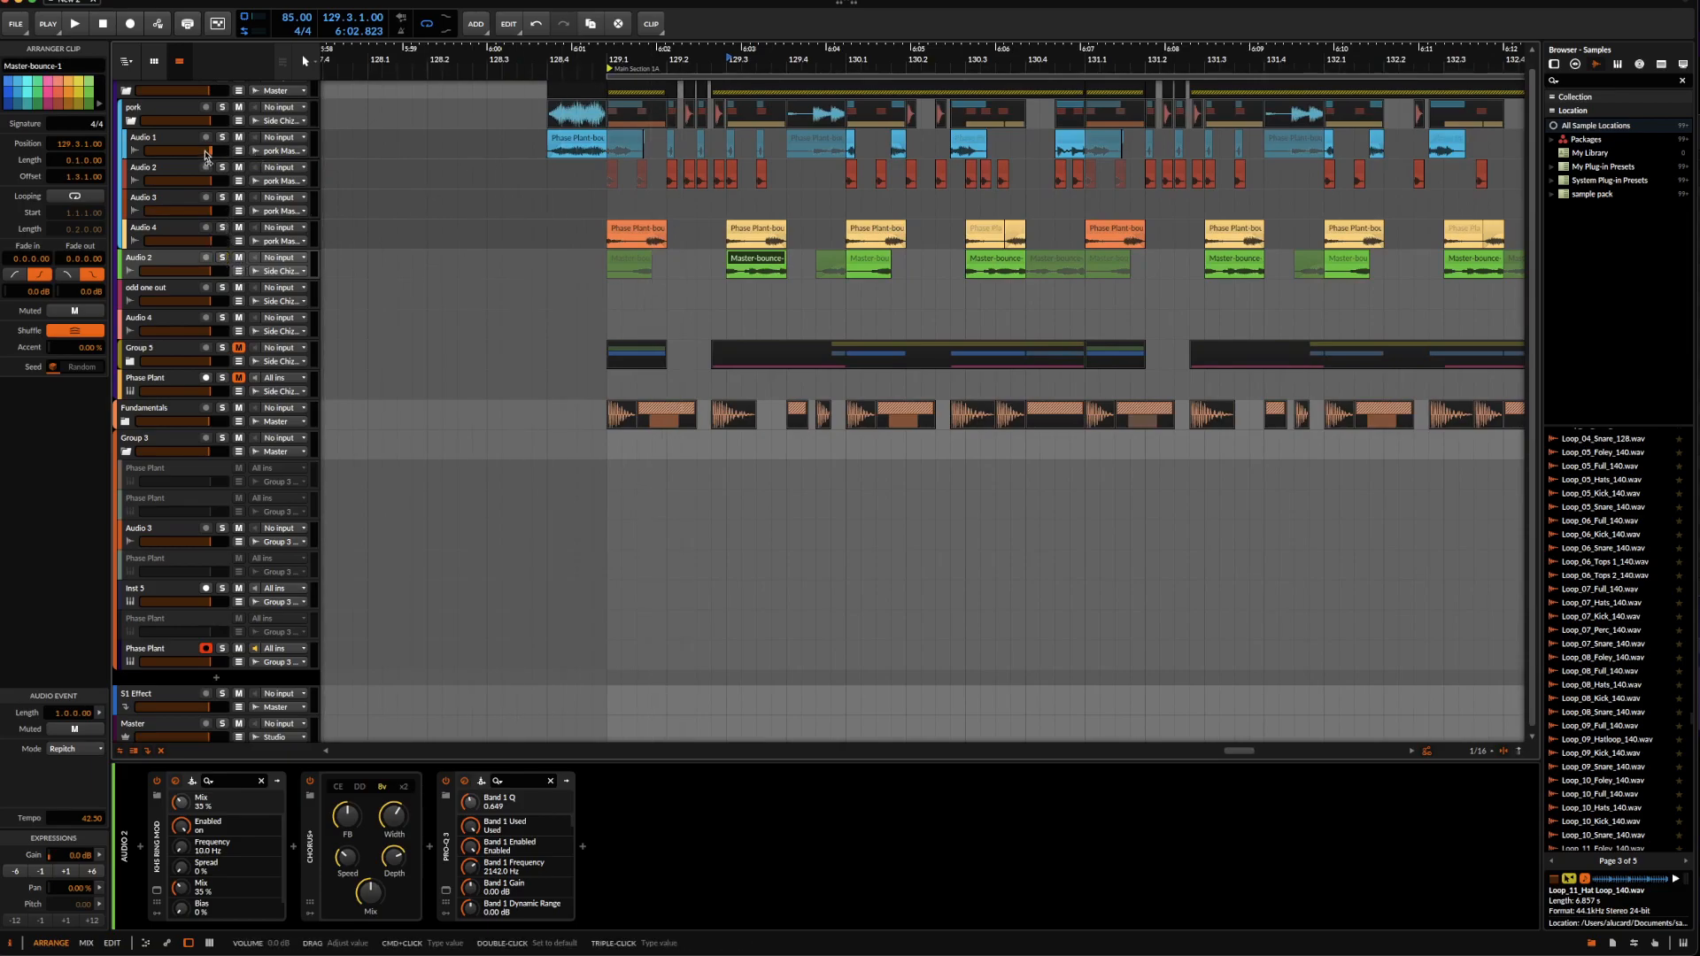
left_click(606, 181)
key("space")
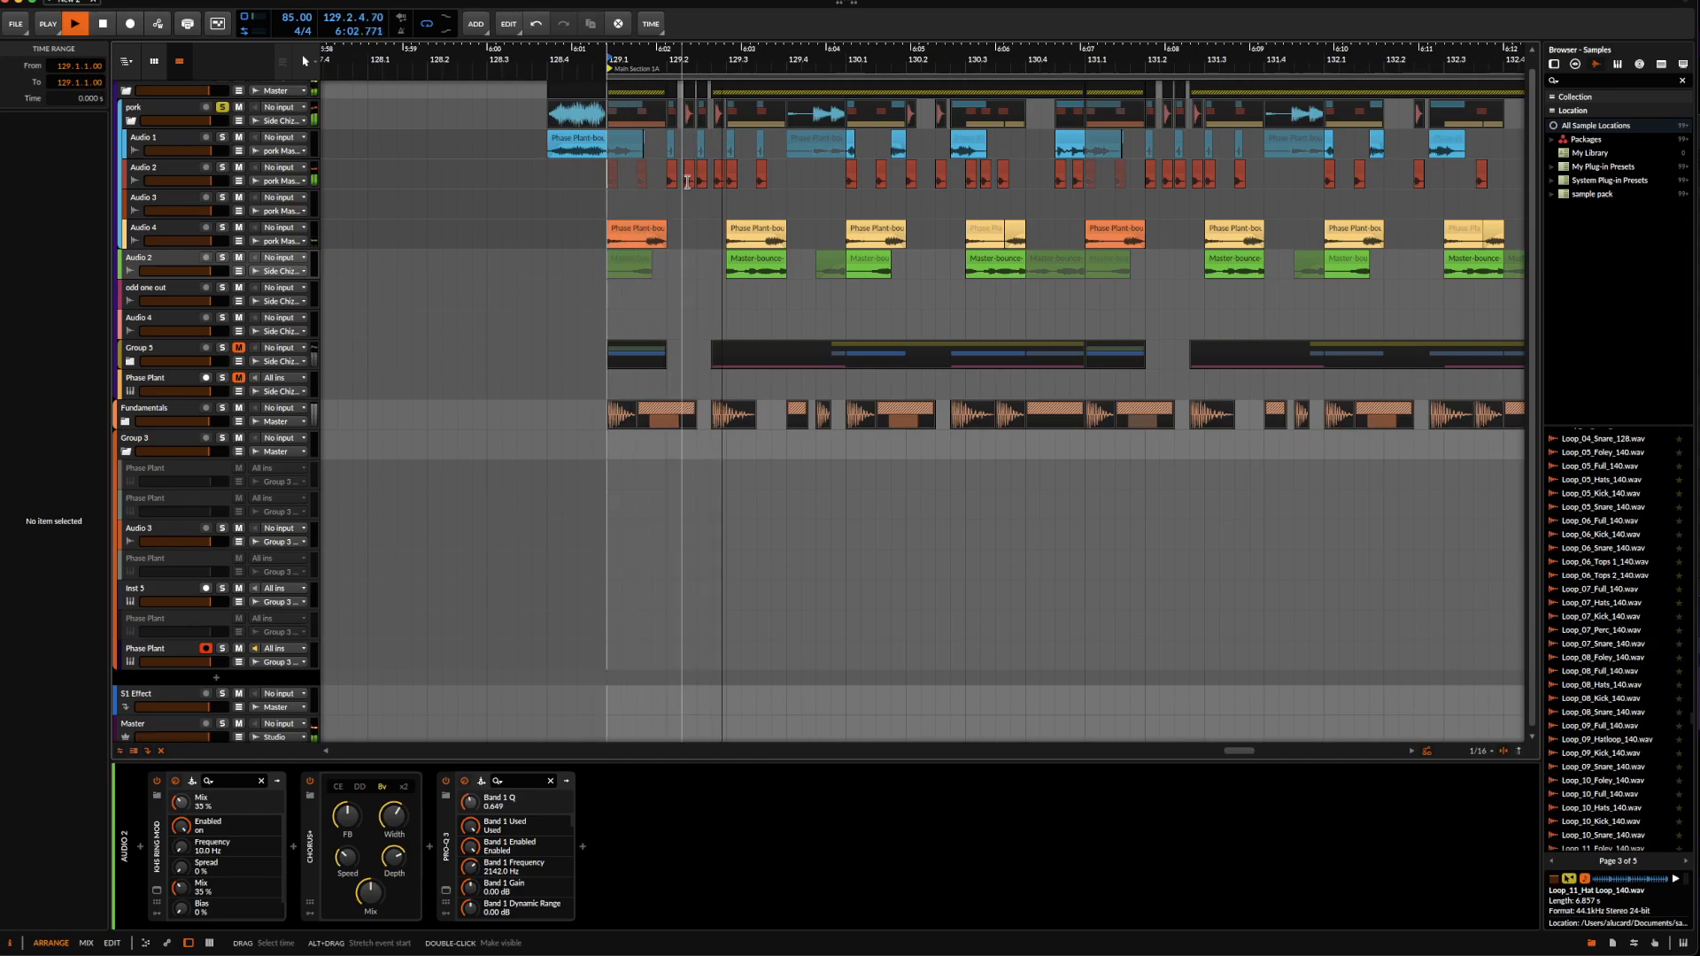
scroll(687, 183, "up", 2)
scroll(684, 181, "right", 3)
scroll(685, 182, "up", 2)
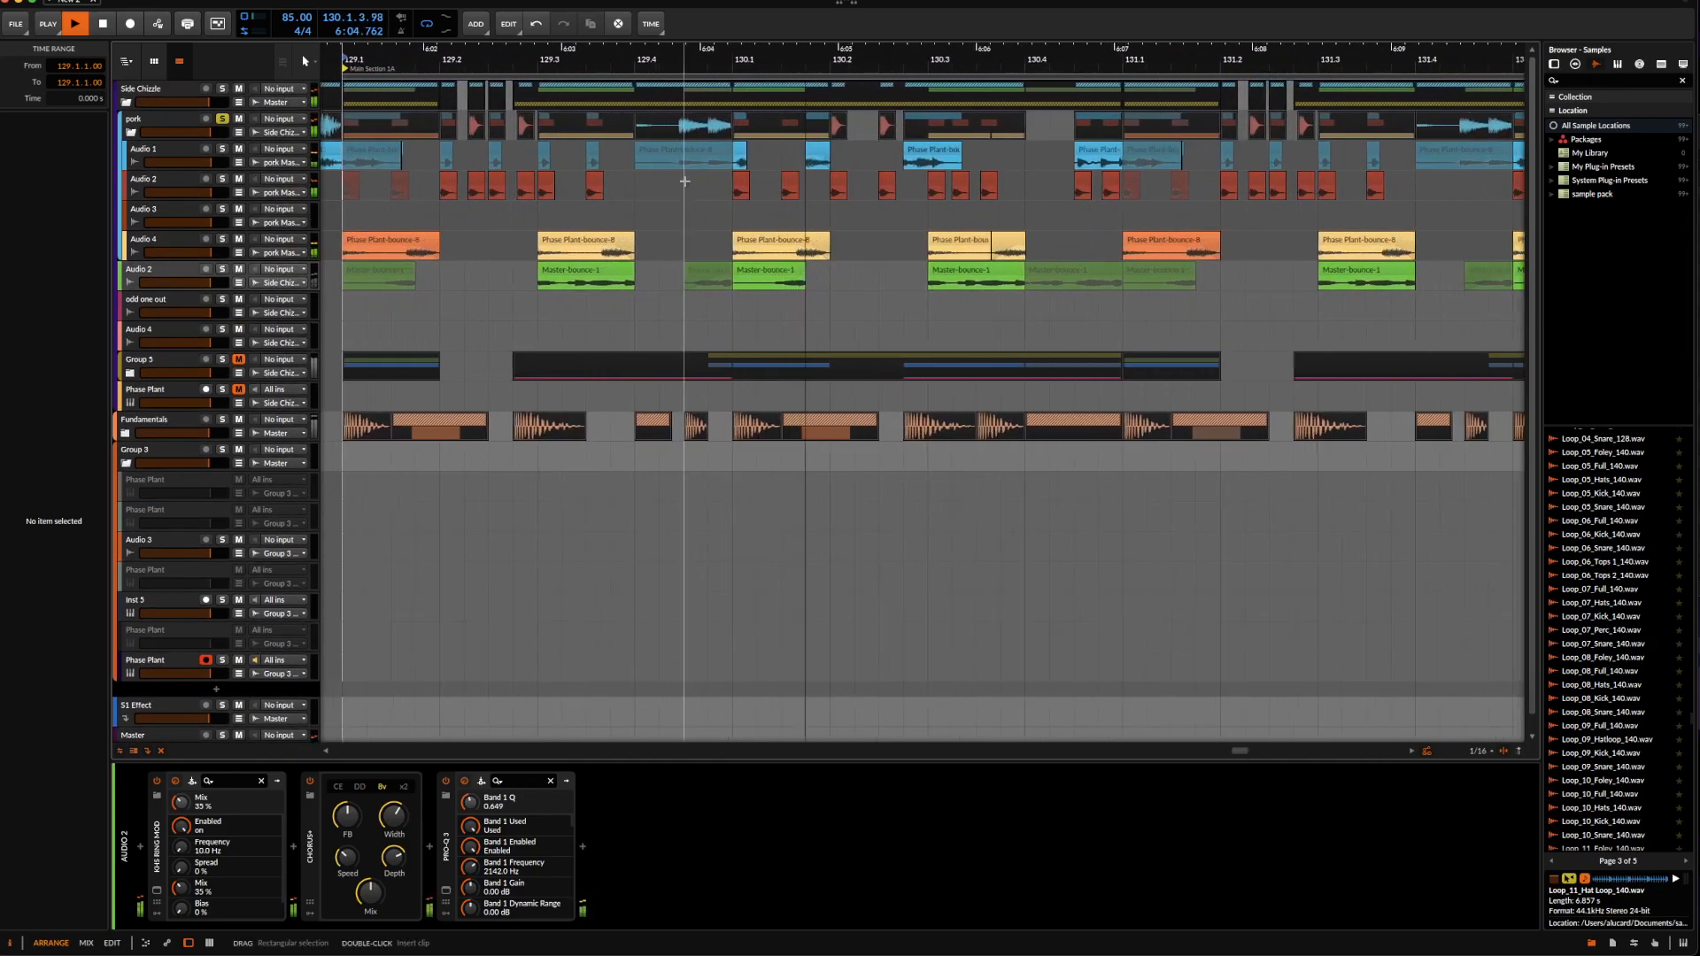
scroll(685, 182, "down", 3)
scroll(685, 181, "right", 2)
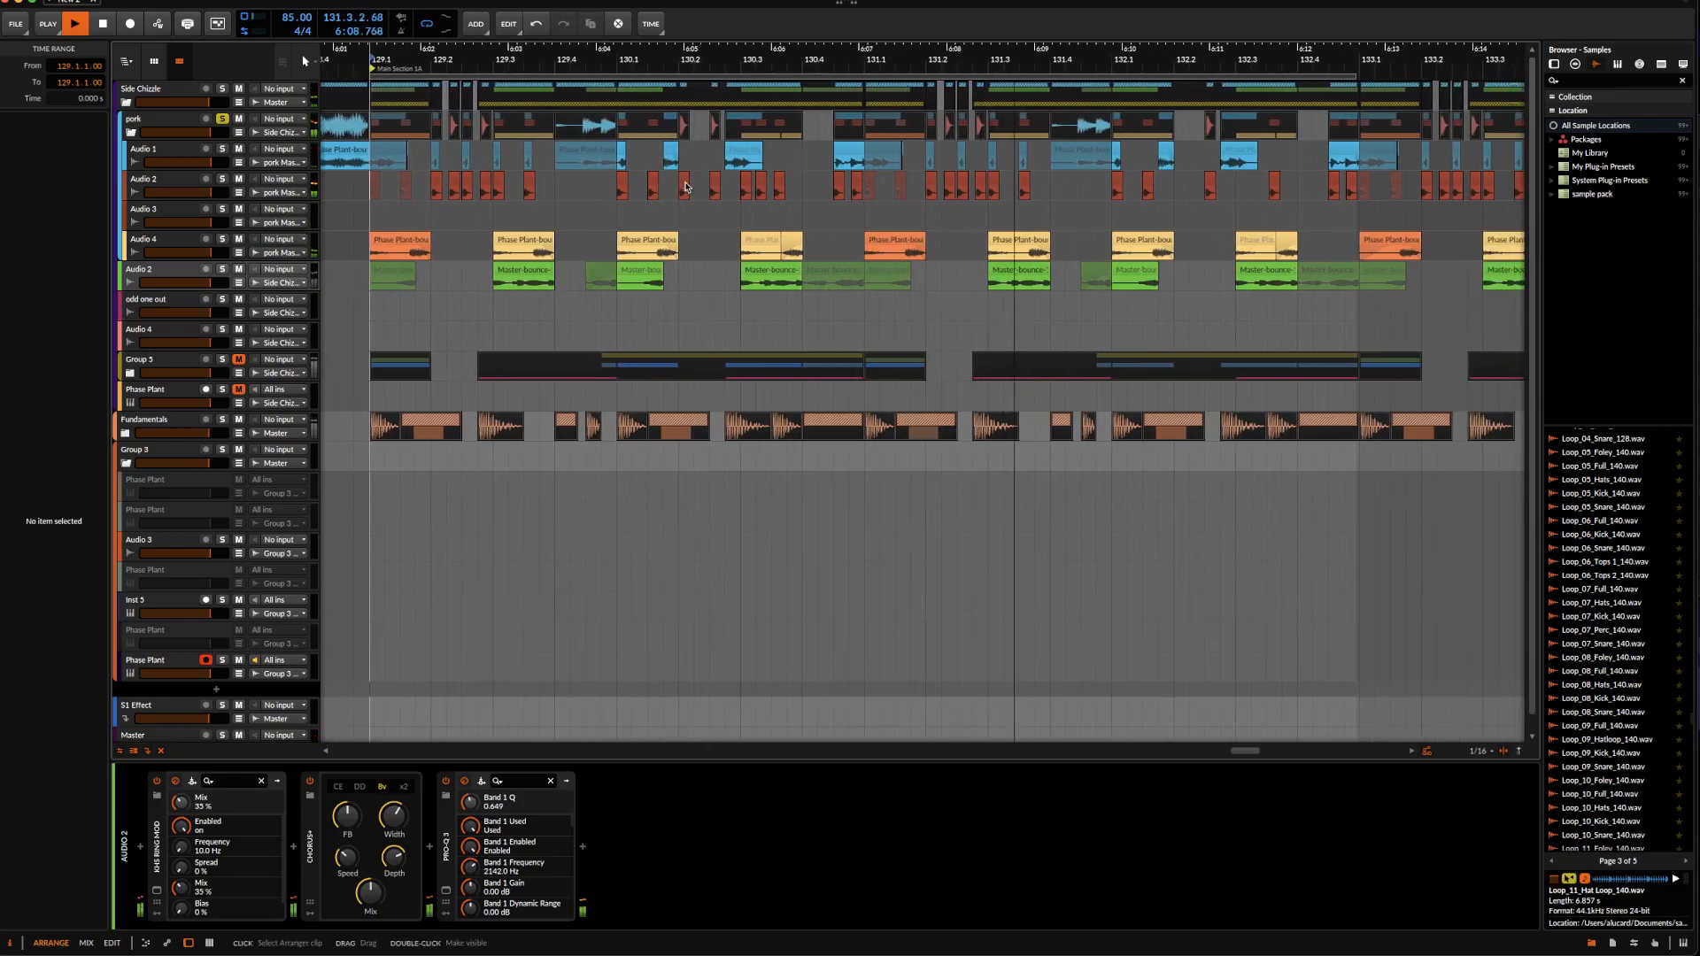
scroll(686, 184, "up", 3)
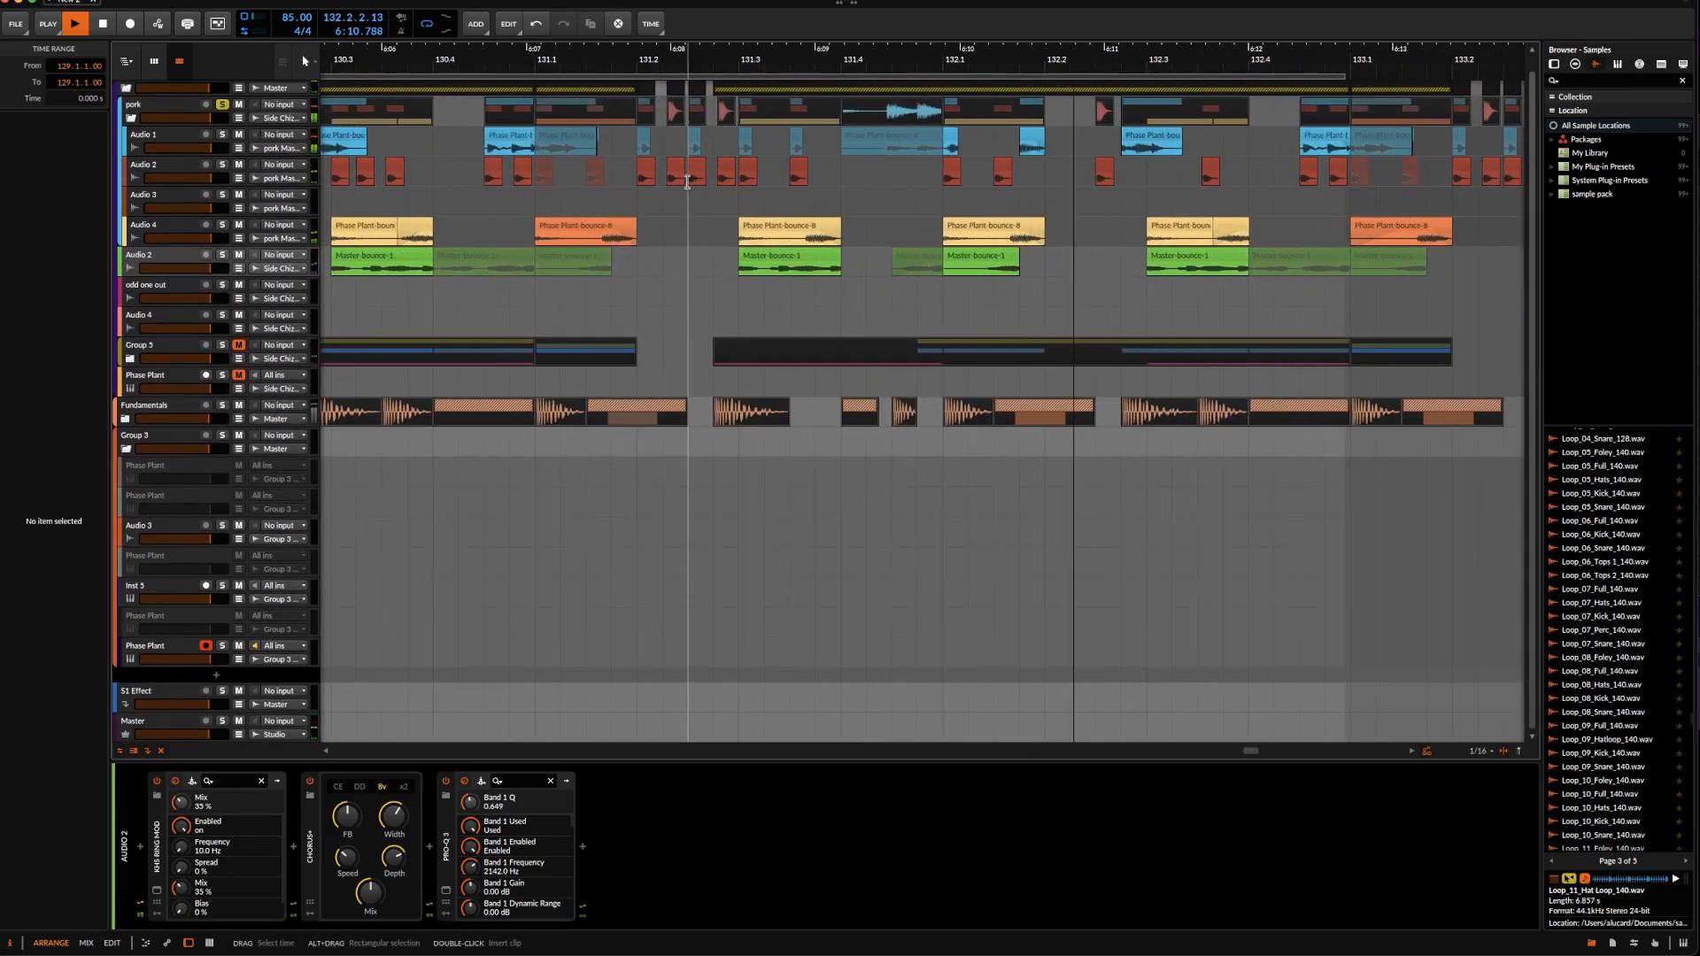
scroll(688, 182, "down", 1)
scroll(687, 181, "down", 4)
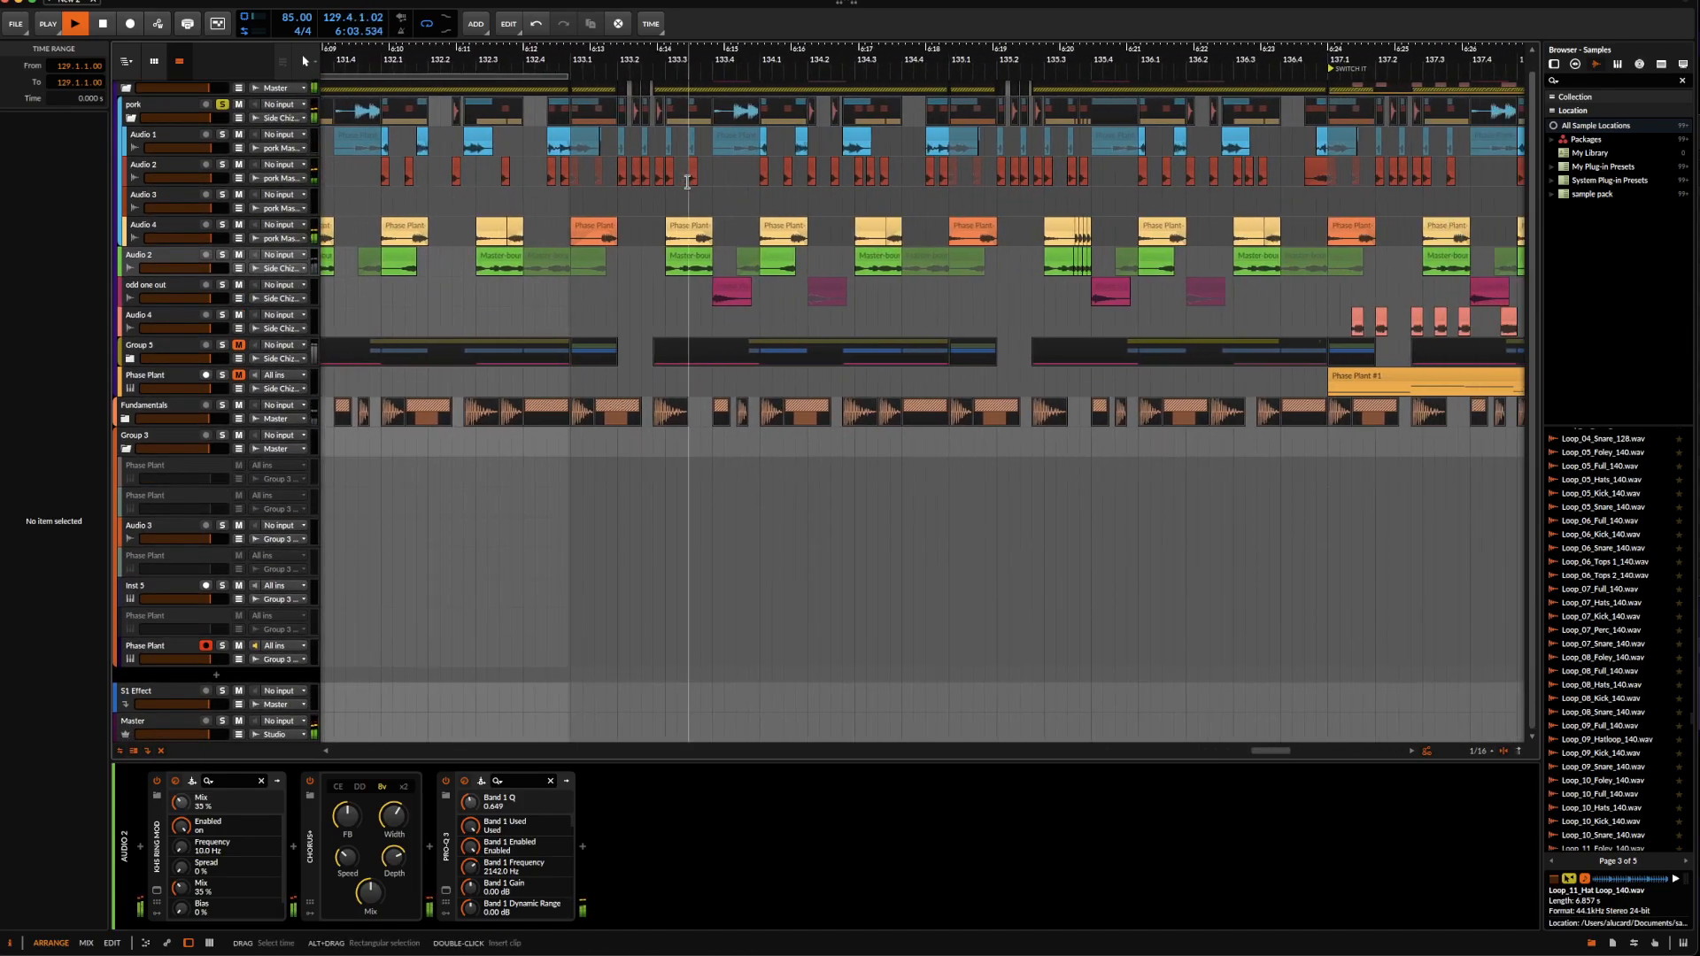
Solo the odd one out track and audition its clips from 133.4 through 139.4, ending with playback stopped.
left_click(733, 289)
key("space")
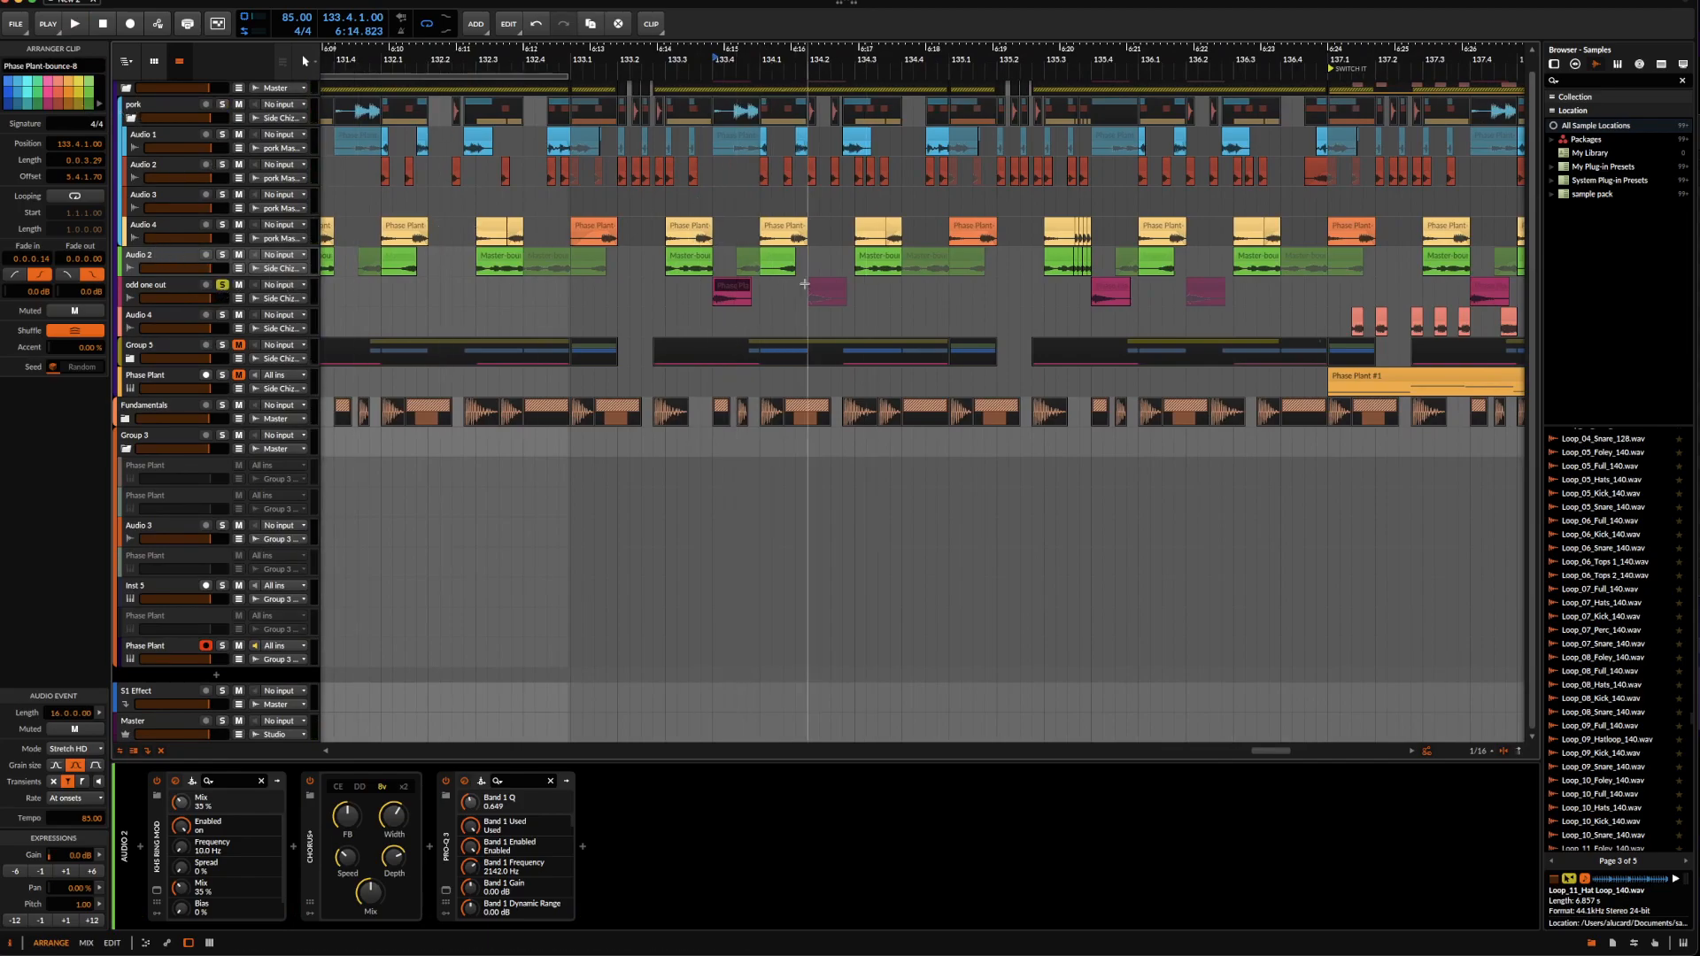
left_click(1114, 293)
key("space")
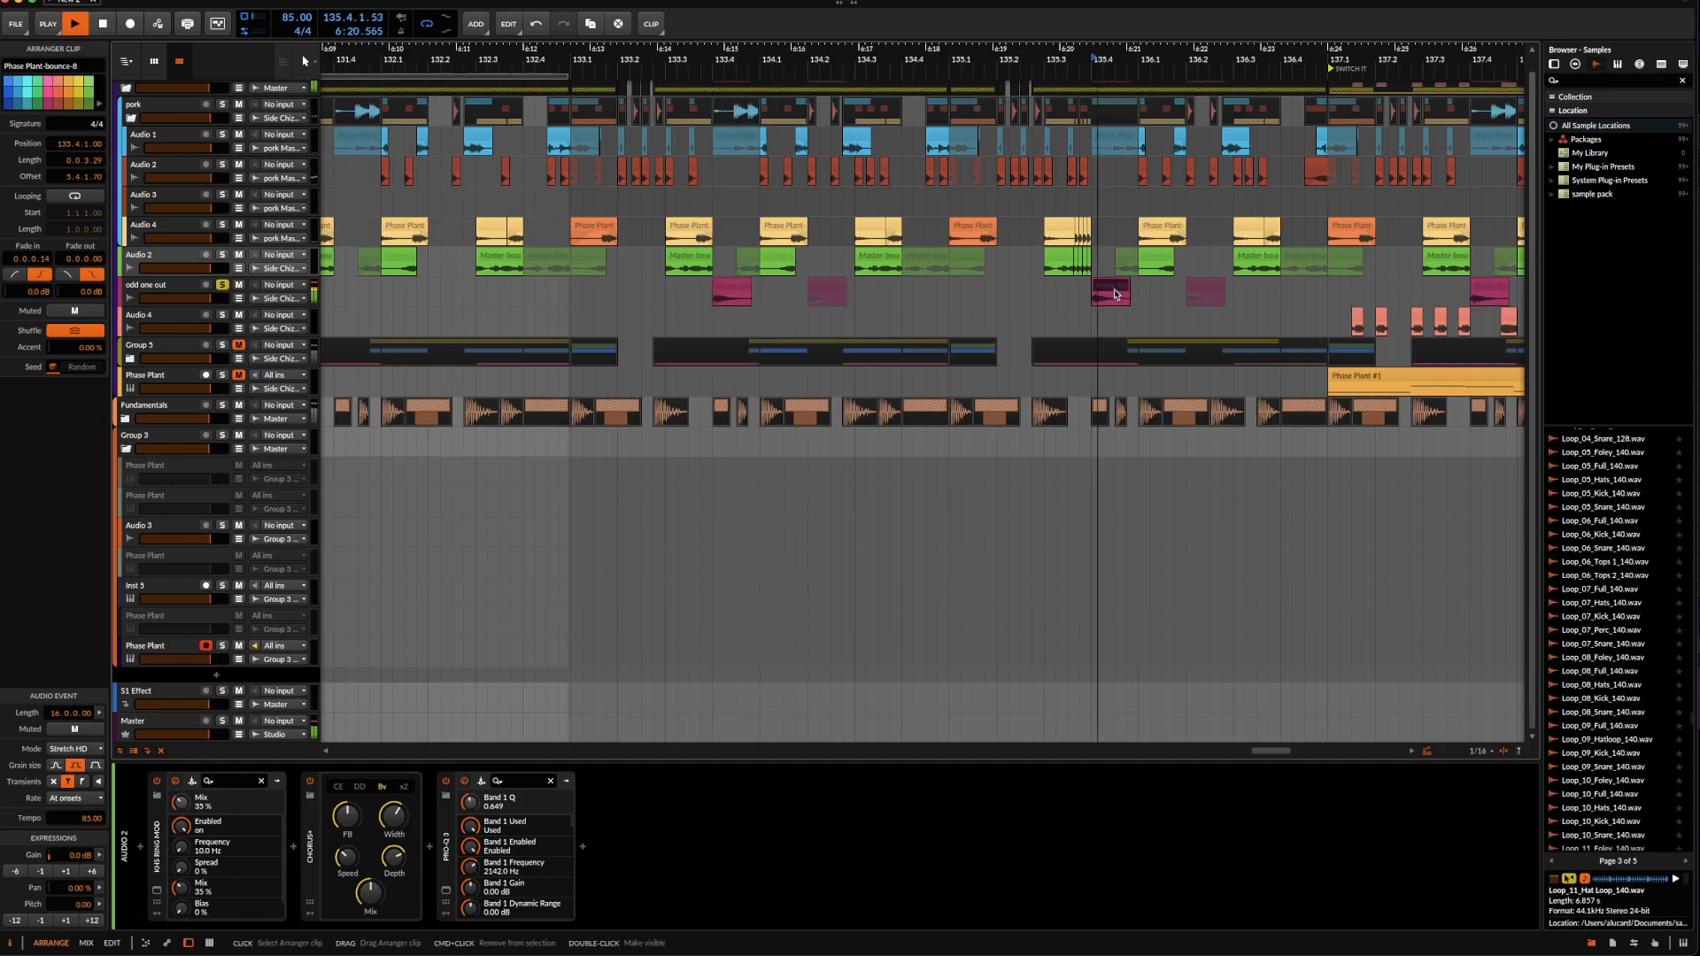
left_click(1060, 290)
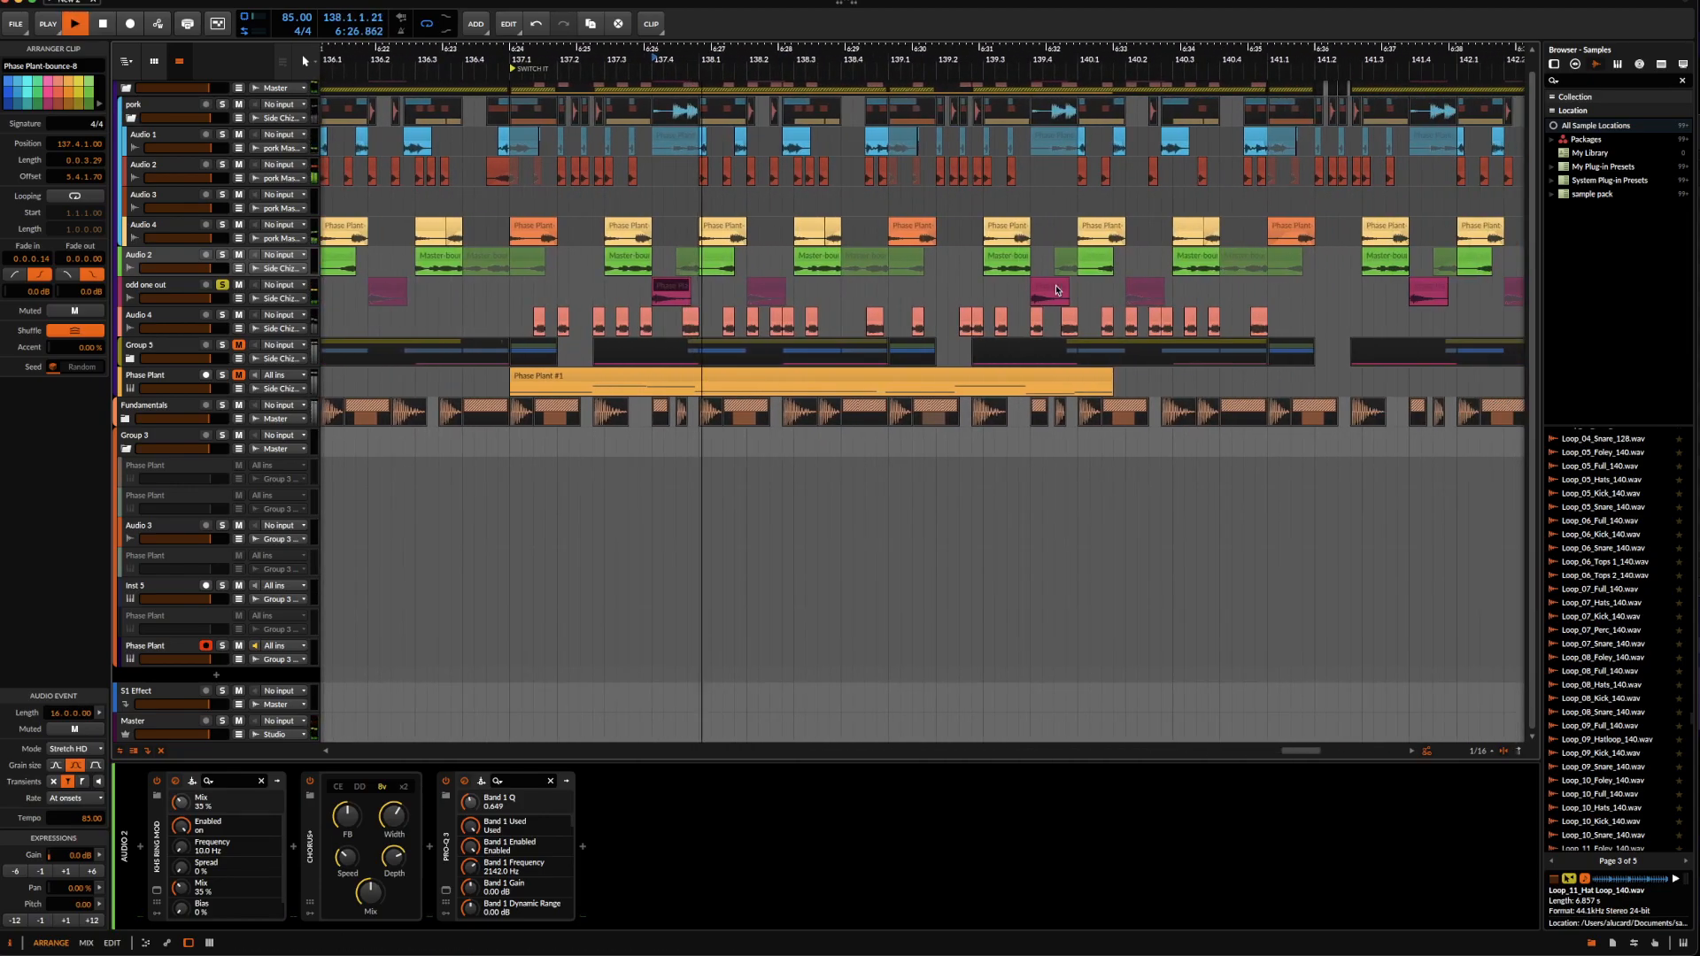
key("space")
scroll(1045, 286, "down", 5)
scroll(1045, 285, "down", 2)
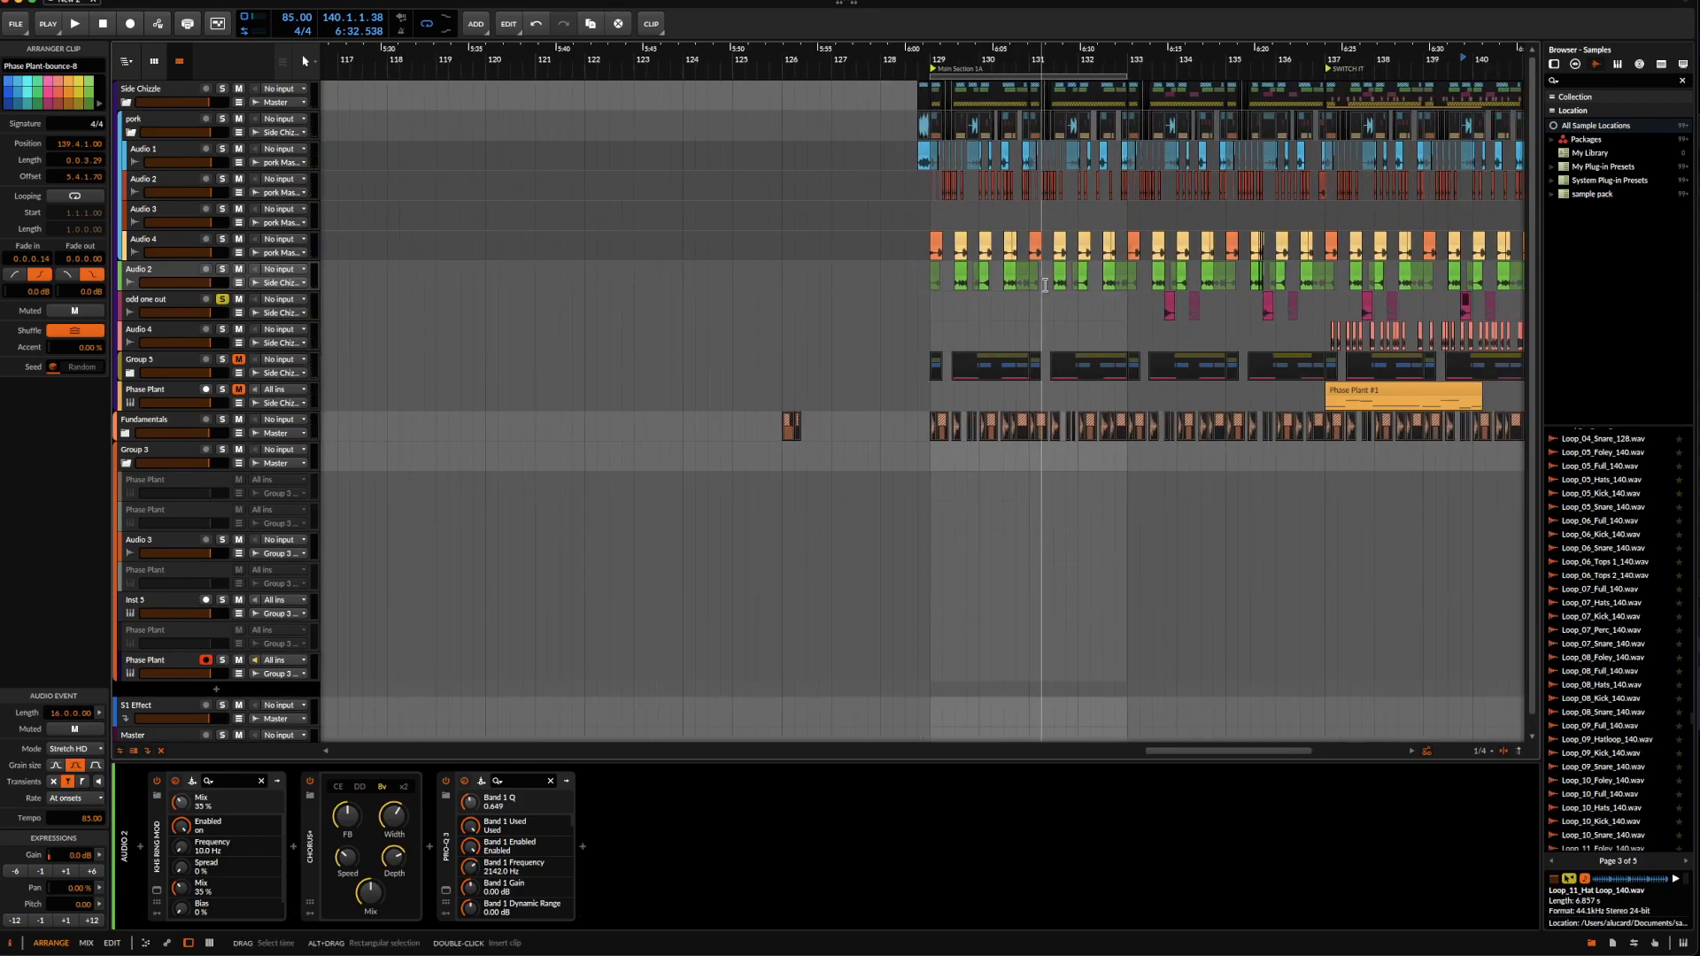
Examine the short Phase Plant-bounce-8 clips on the pork group's red Audio 2 track around 129.2, including the one at 129.2.2.
left_click(934, 222)
scroll(934, 221, "up", 5)
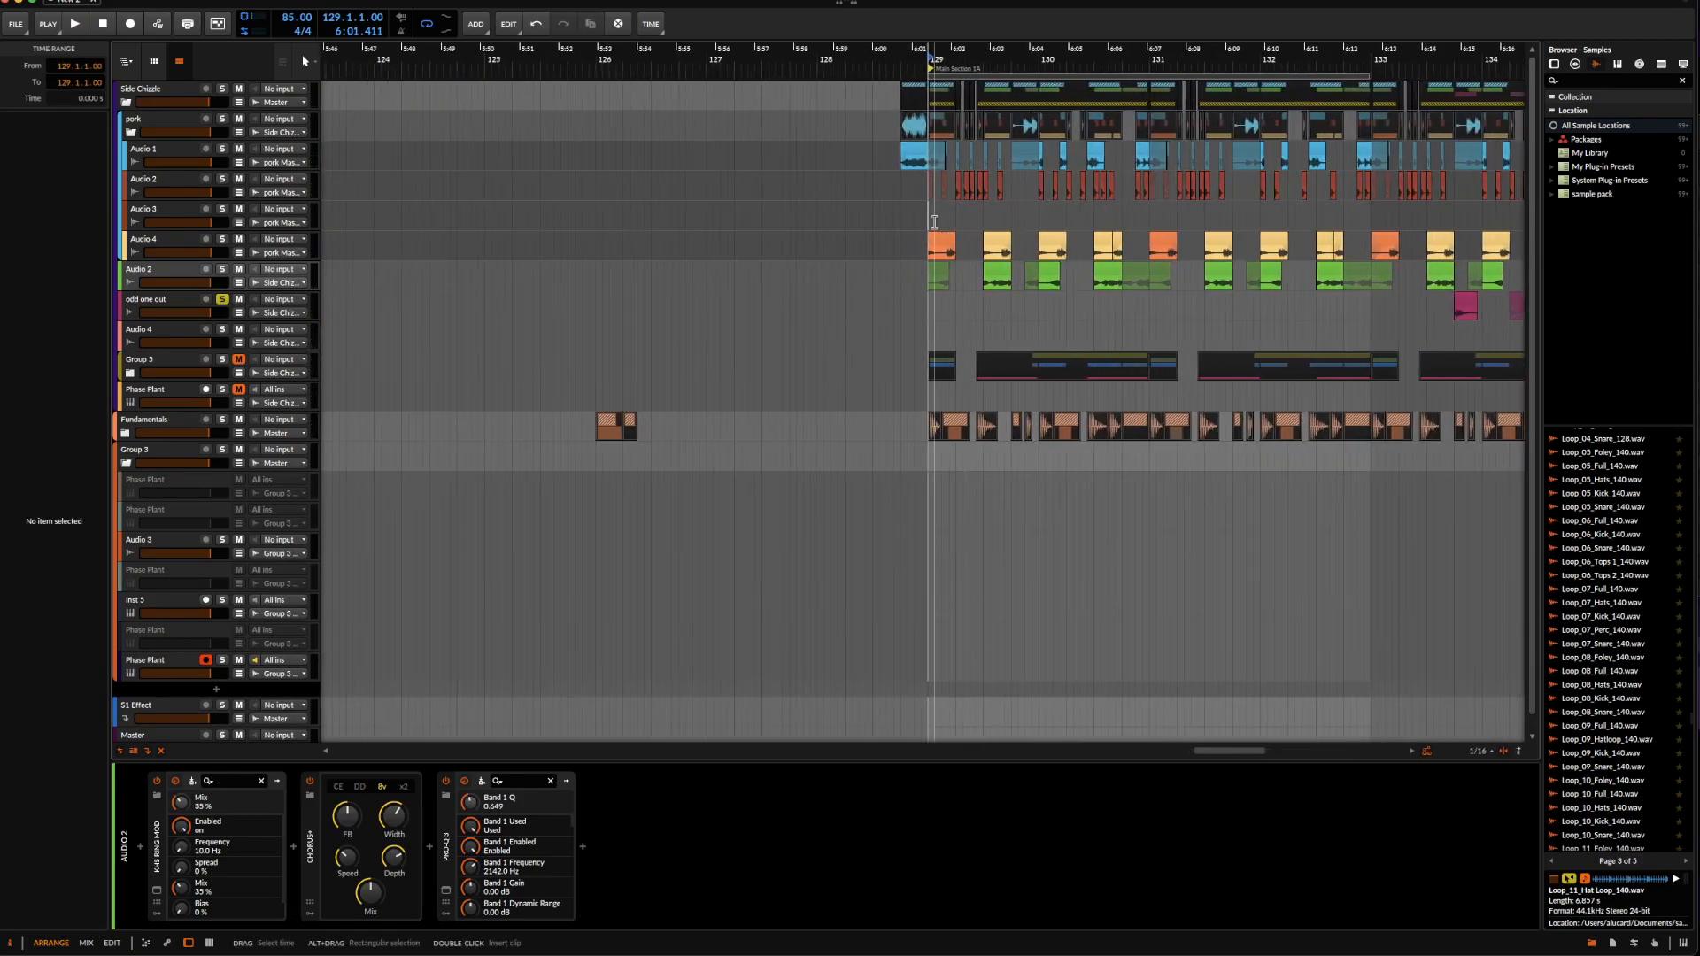
scroll(934, 221, "up", 4)
scroll(1100, 193, "up", 5)
left_click(866, 181)
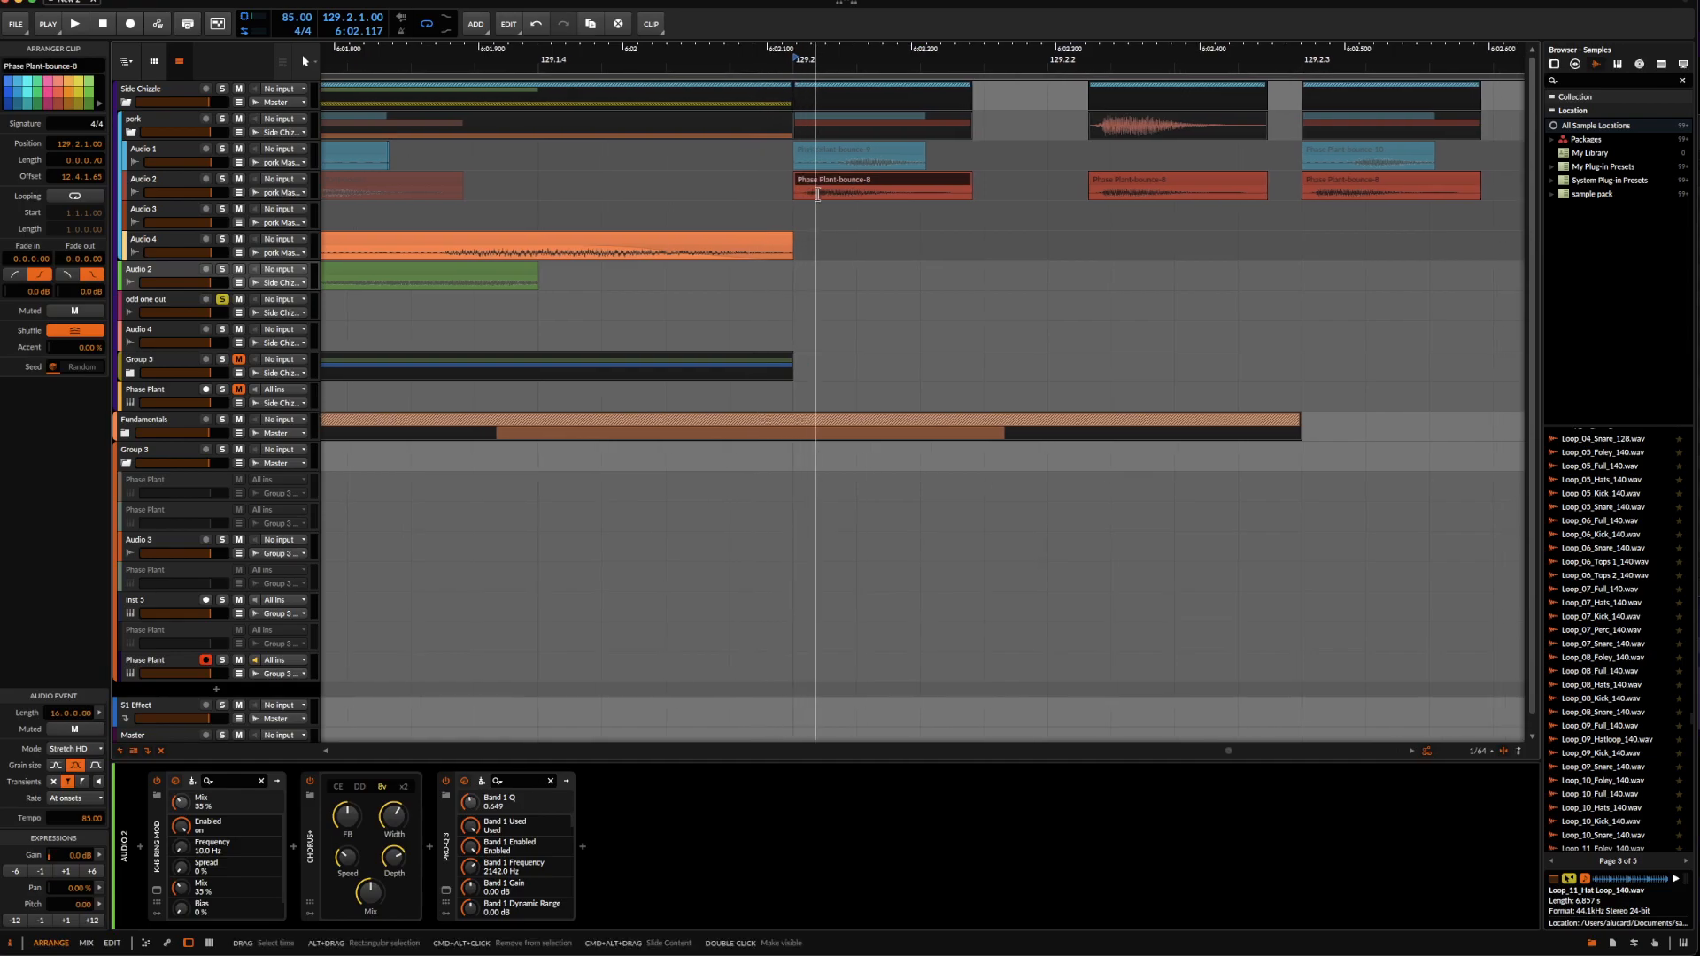
scroll(877, 191, "right", 5)
left_click(946, 184)
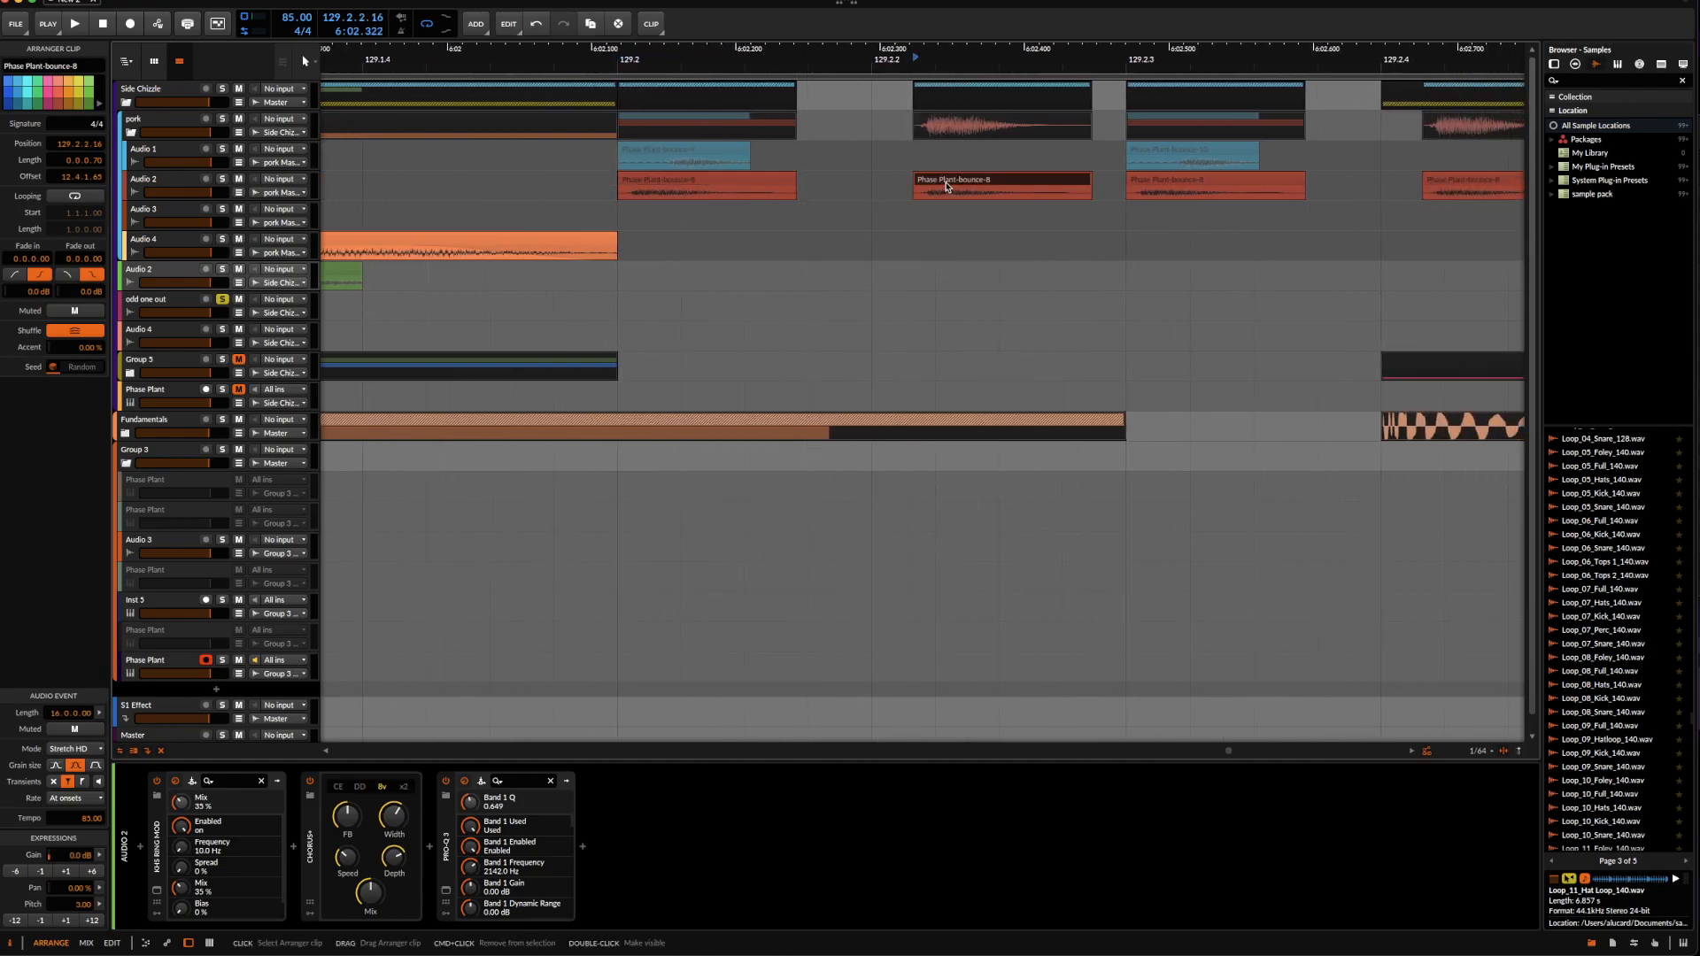
left_click(701, 183)
scroll(699, 184, "down", 1)
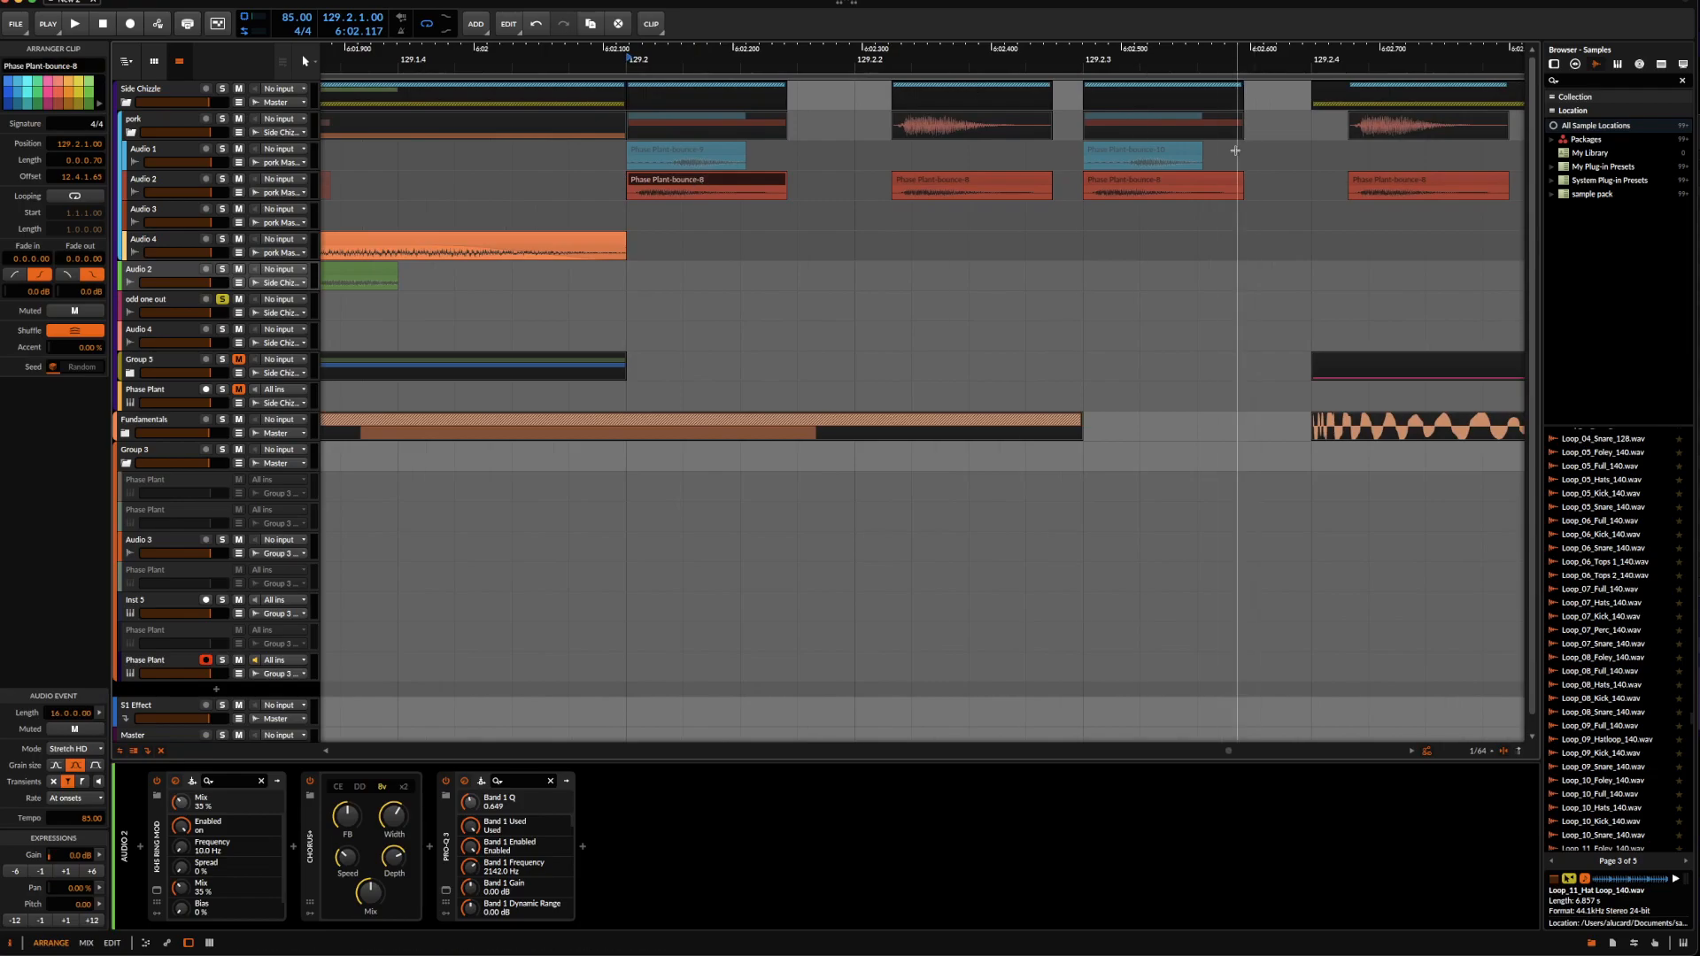
scroll(941, 181, "down", 3)
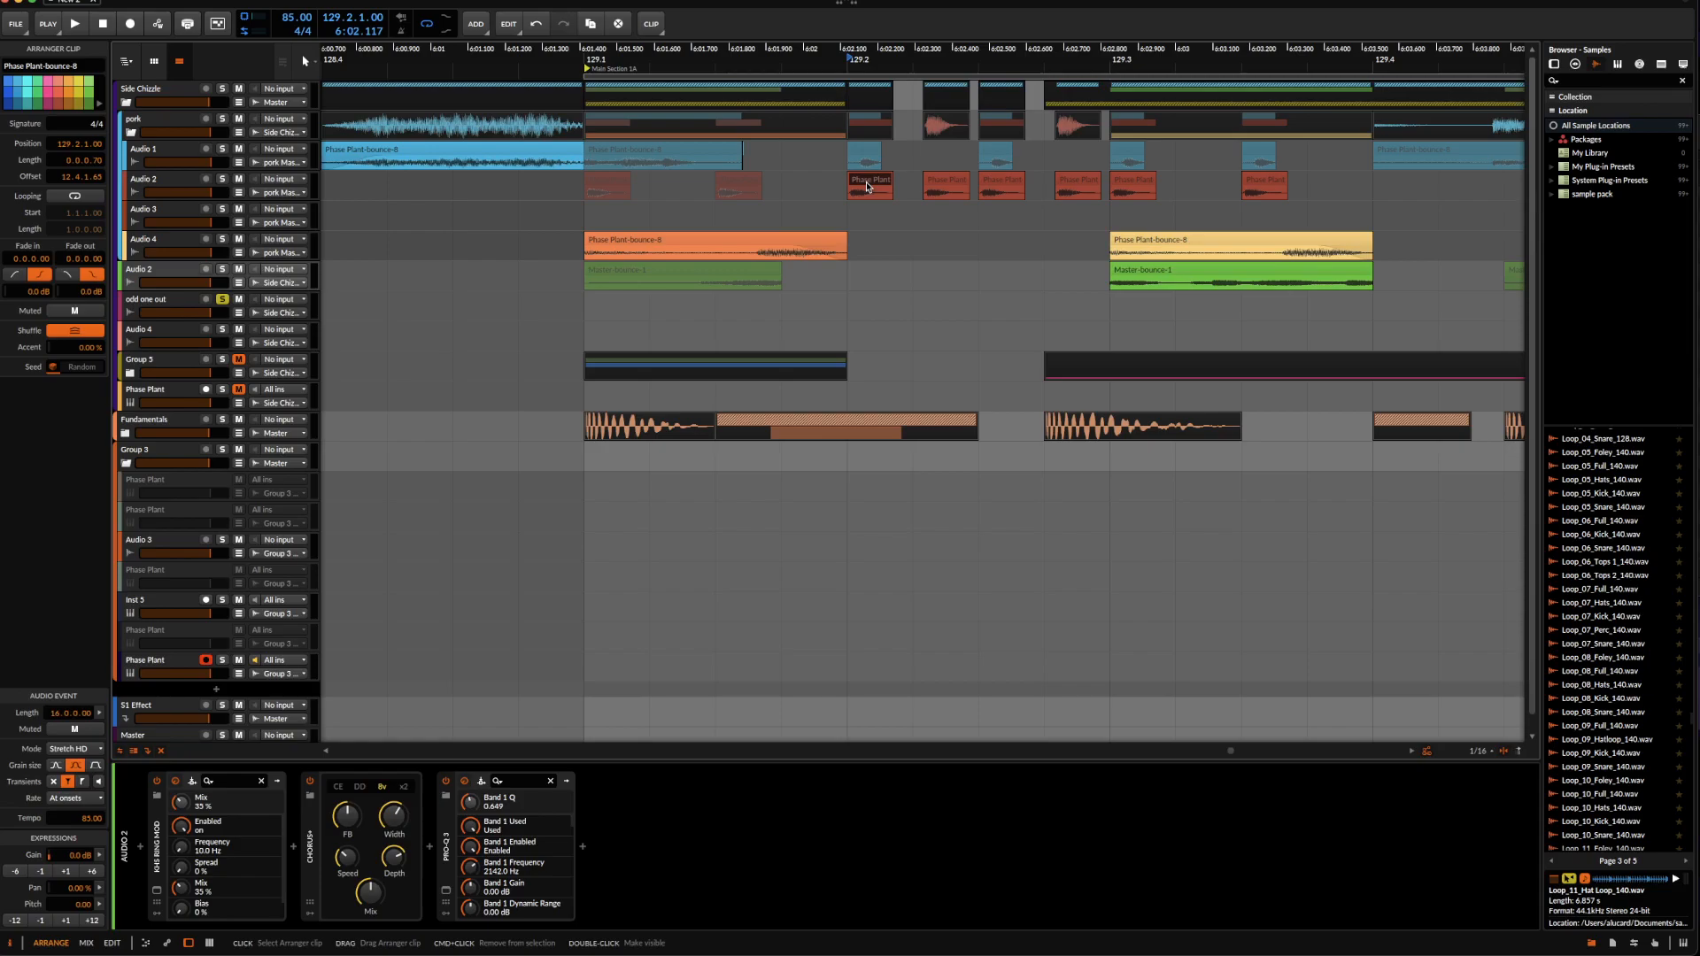
scroll(867, 187, "left", 1)
scroll(867, 184, "down", 5)
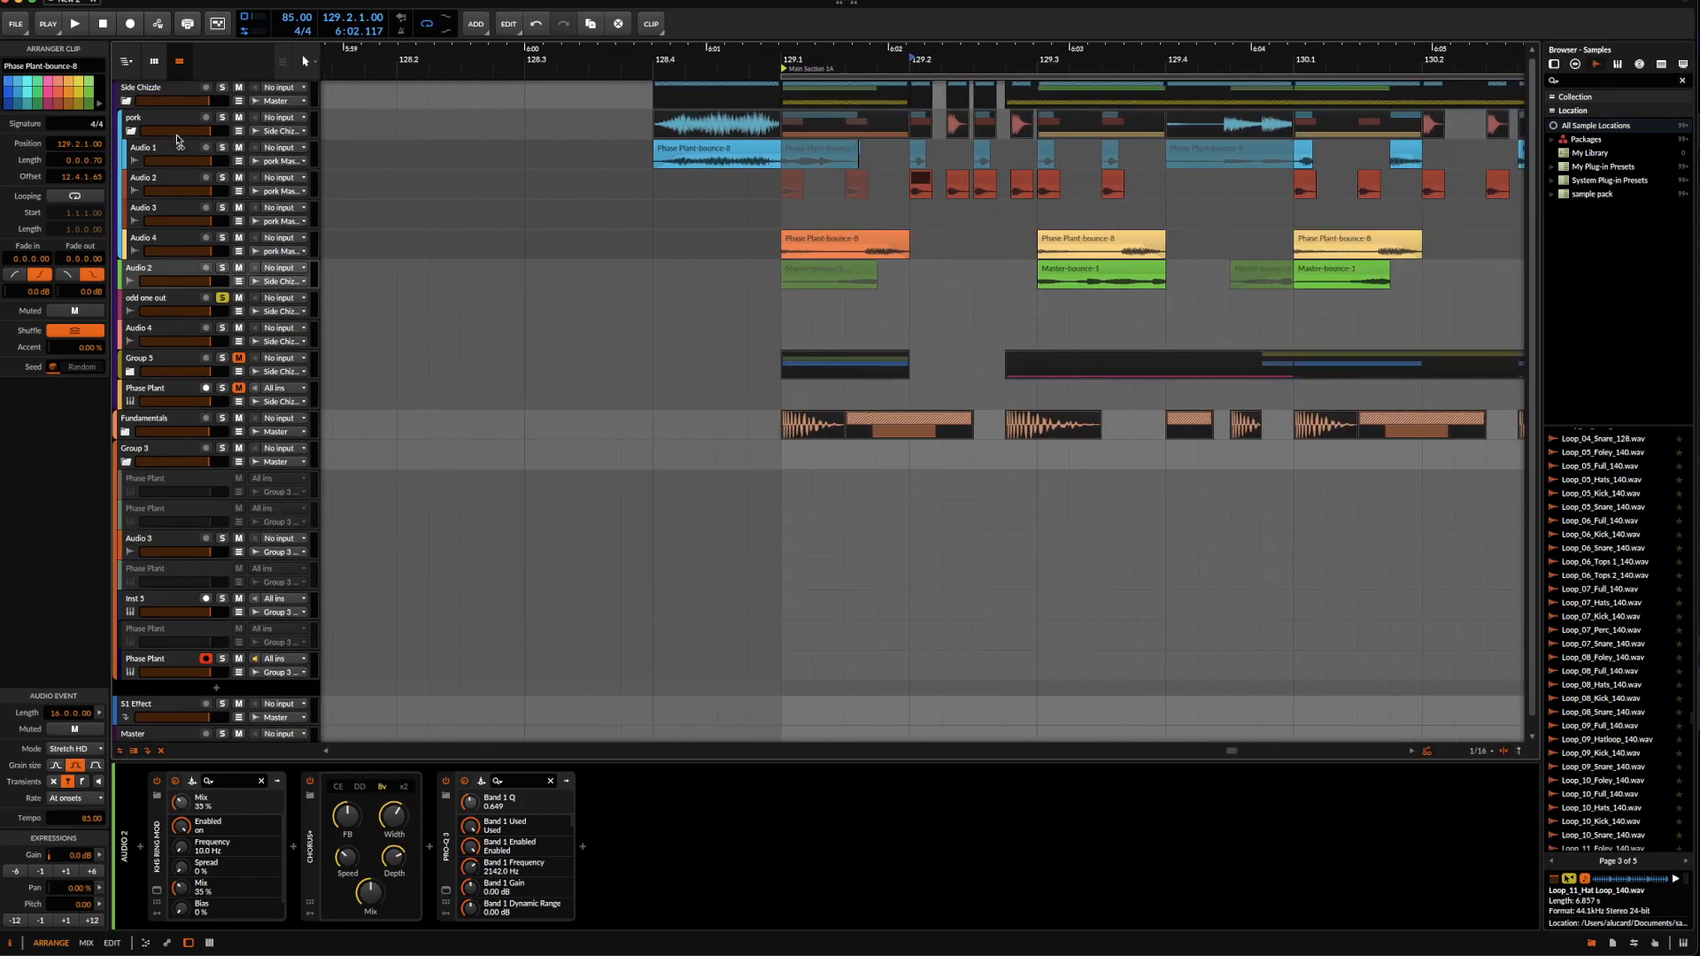
Show the pork group's device chain, turn off its Time Shift device and collapse the group's tracks.
left_click(177, 137)
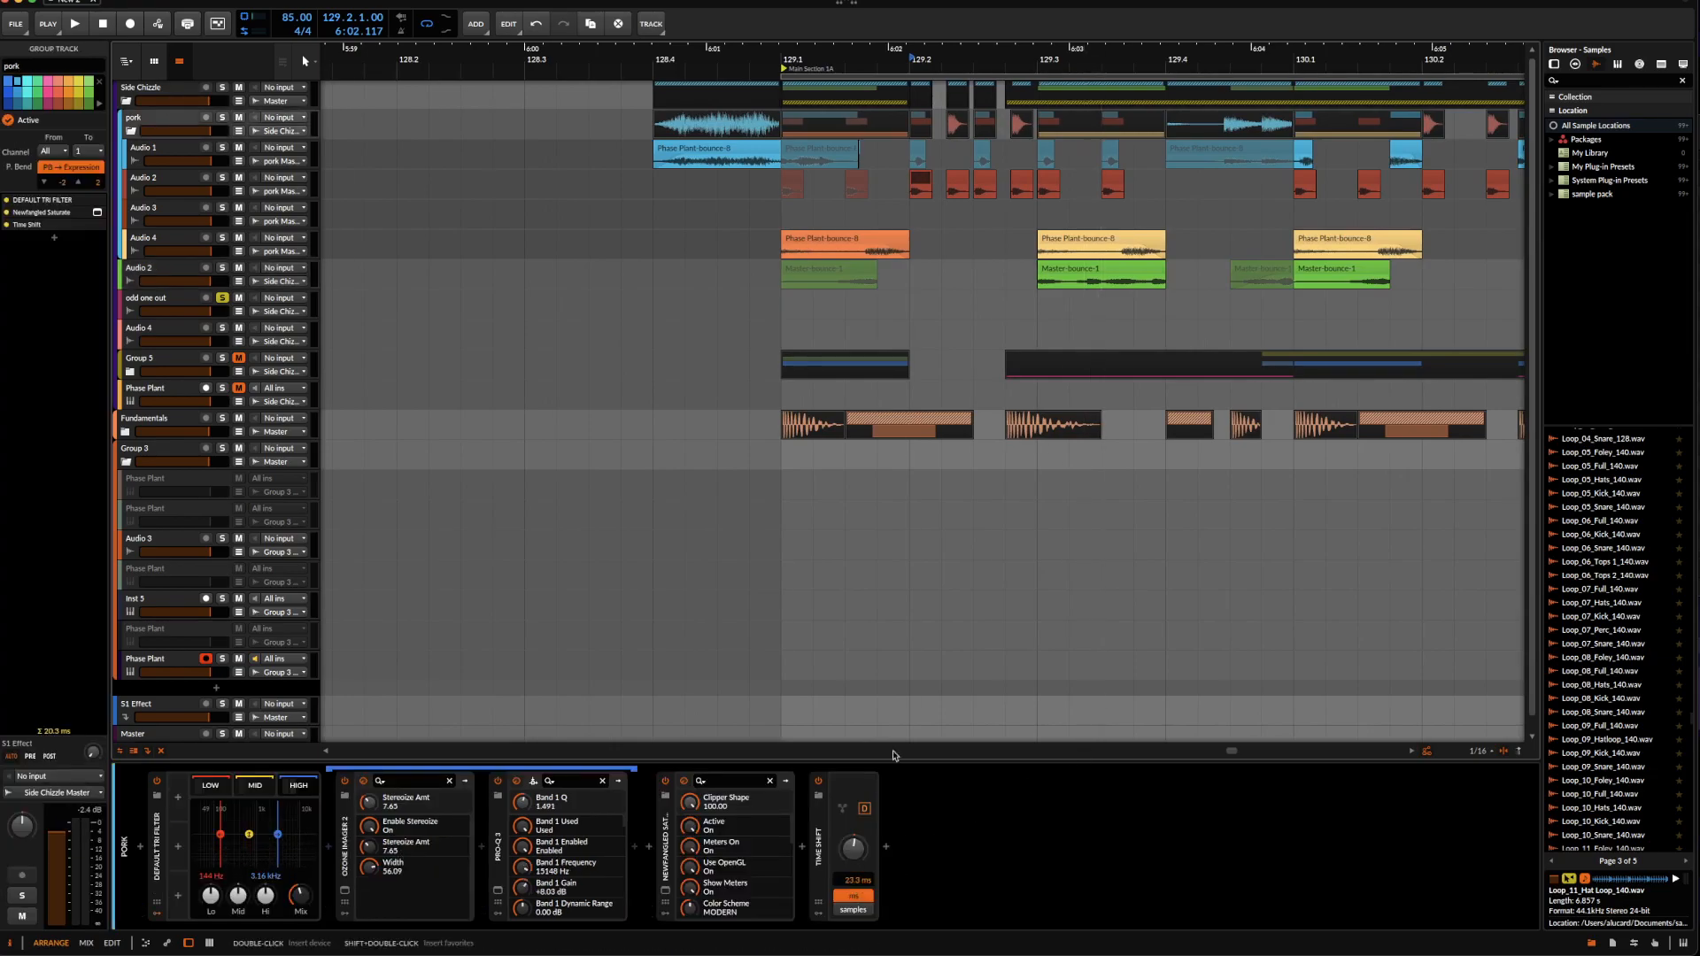
scroll(1110, 113, "right", 10)
scroll(1111, 113, "down", 1)
scroll(1110, 113, "down", 1)
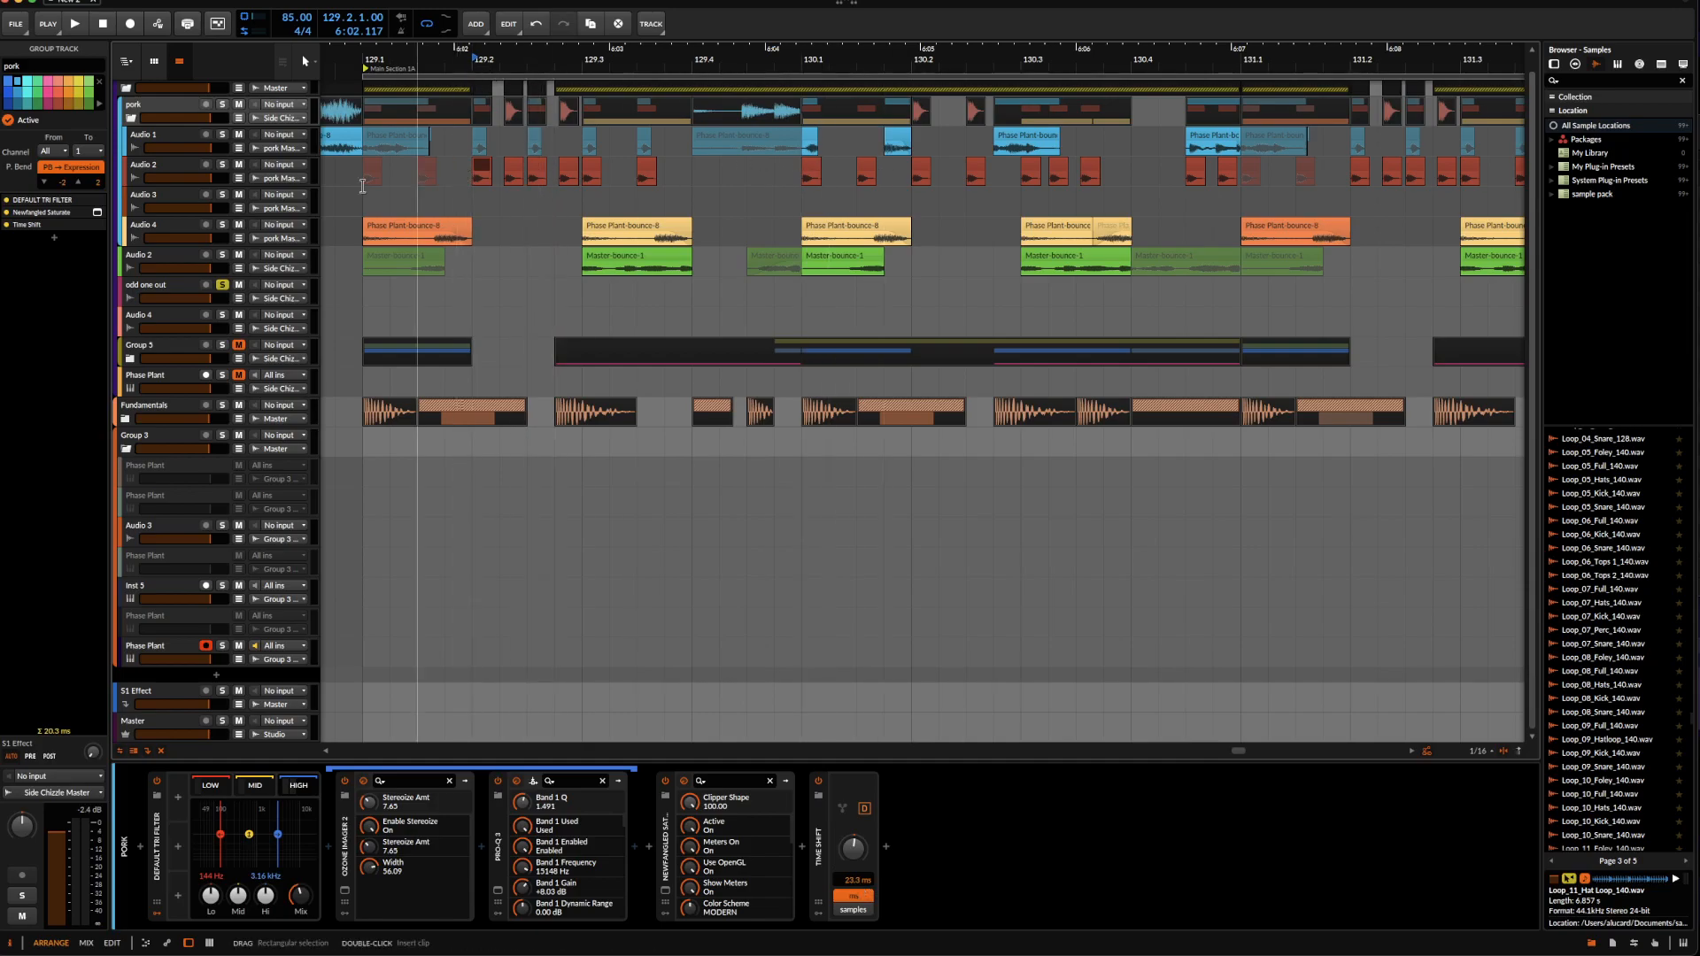
left_click(819, 780)
left_click(131, 118)
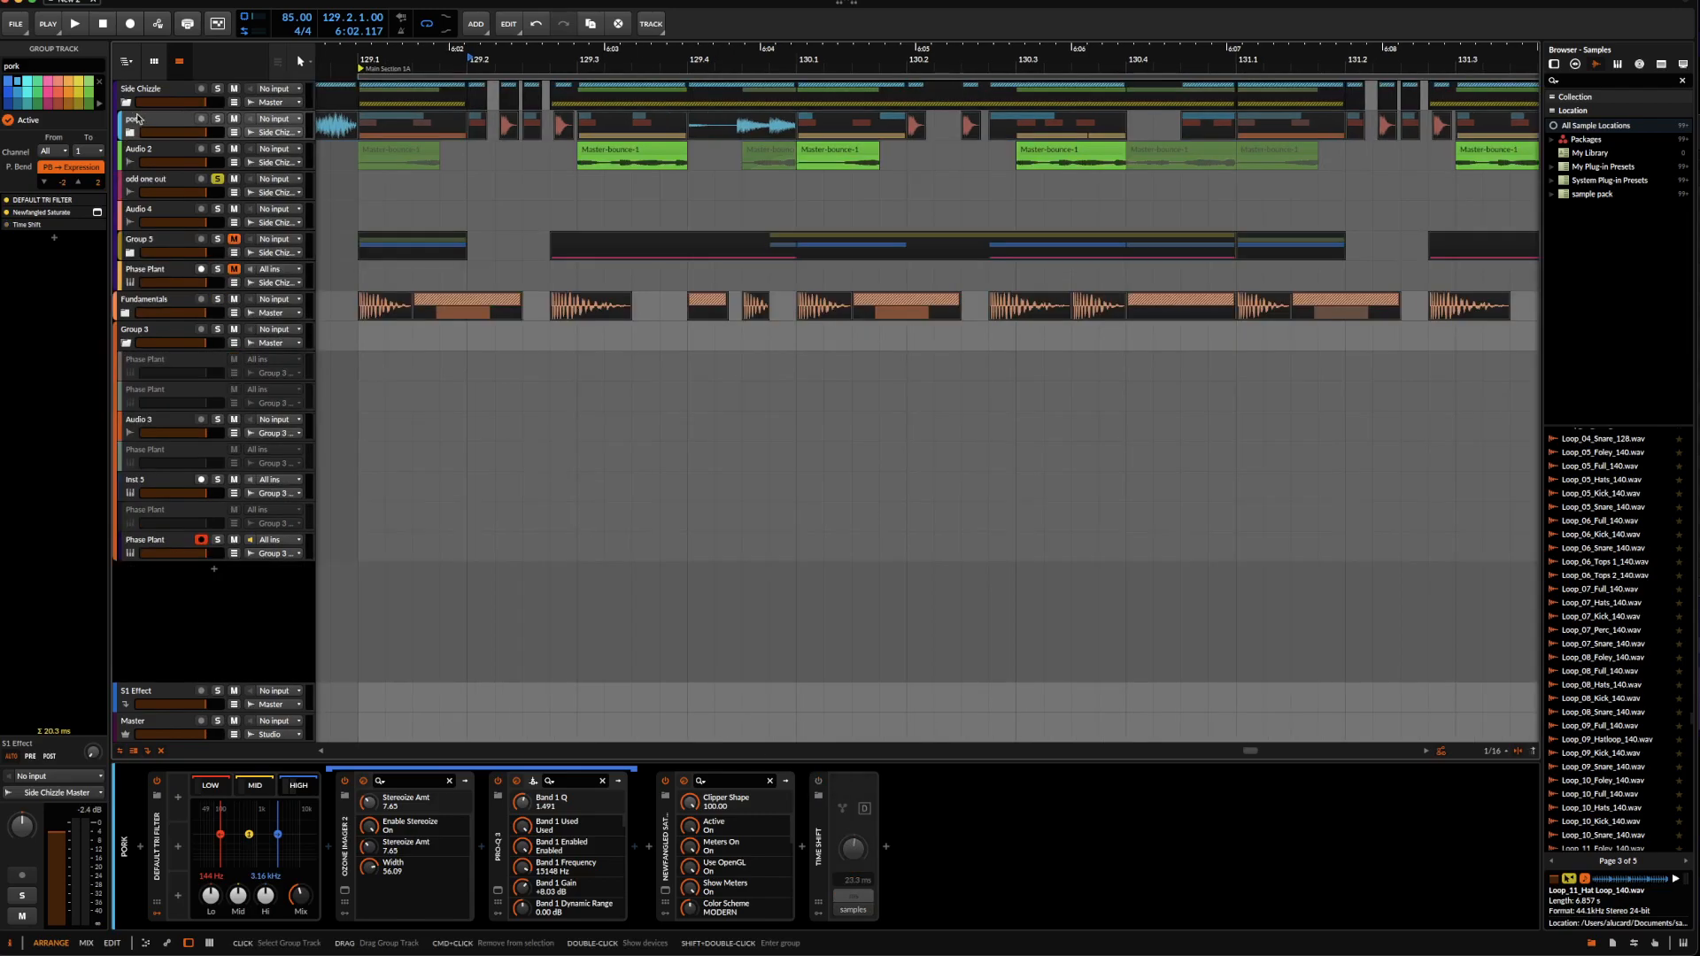
Audition the main section from bar 129 with Time Shift bypassed, with the pork group soloed and with all tracks playing.
left_click(359, 188)
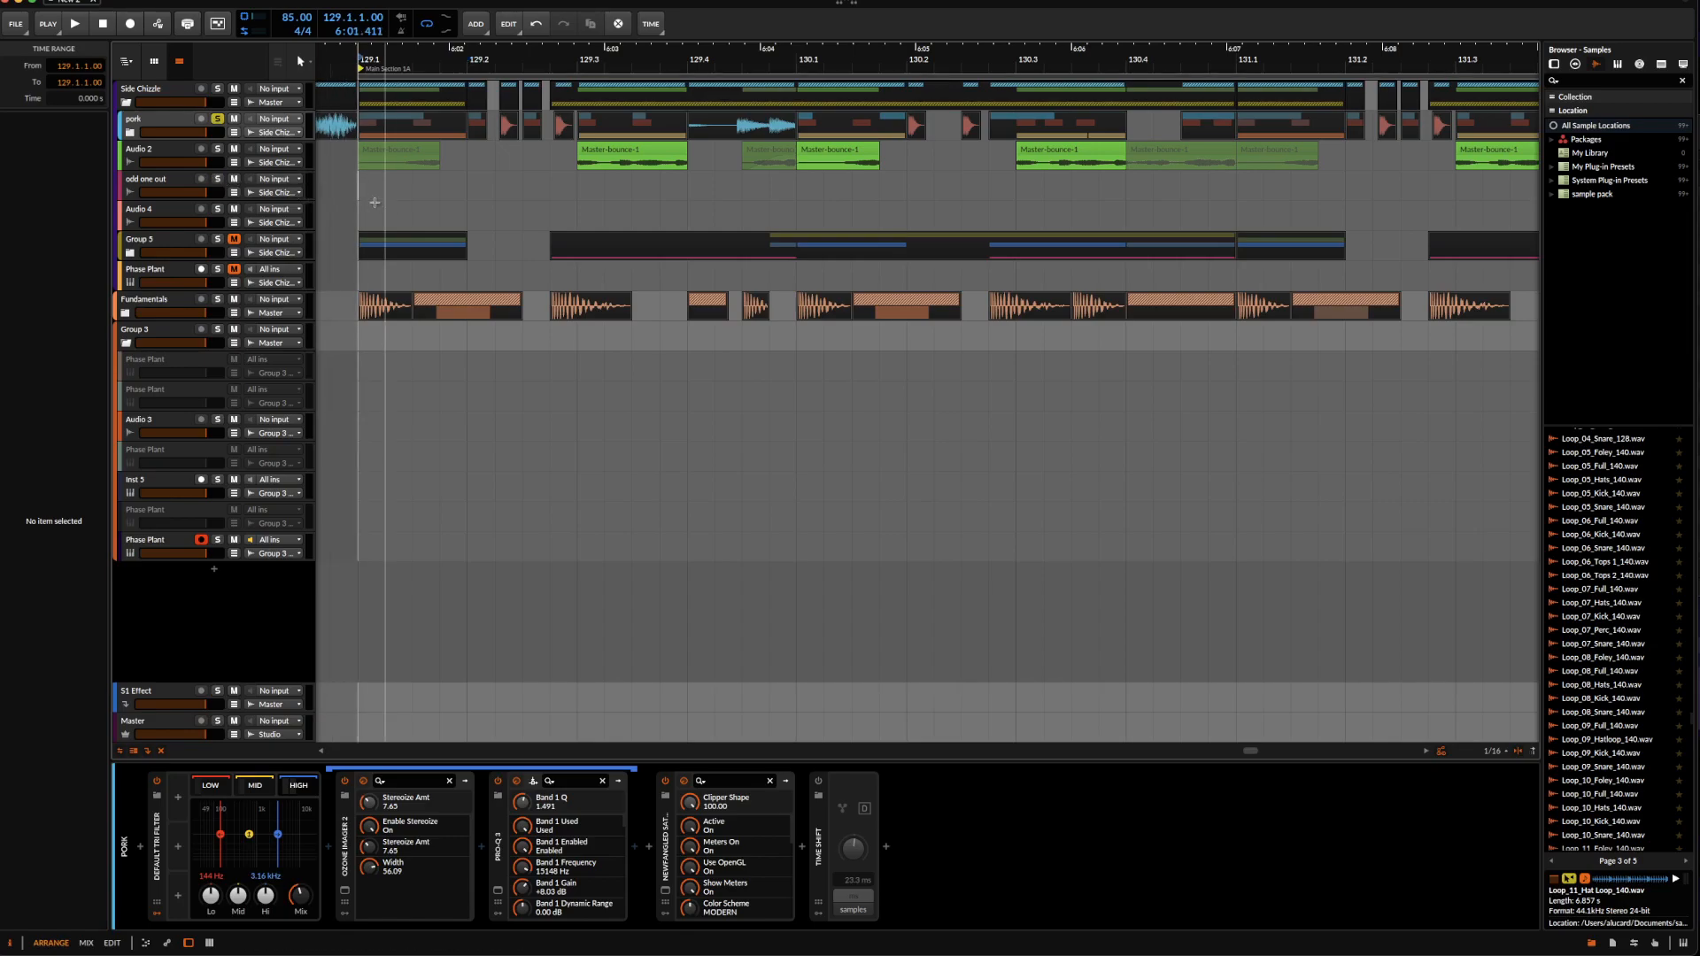
scroll(361, 192, "down", 3)
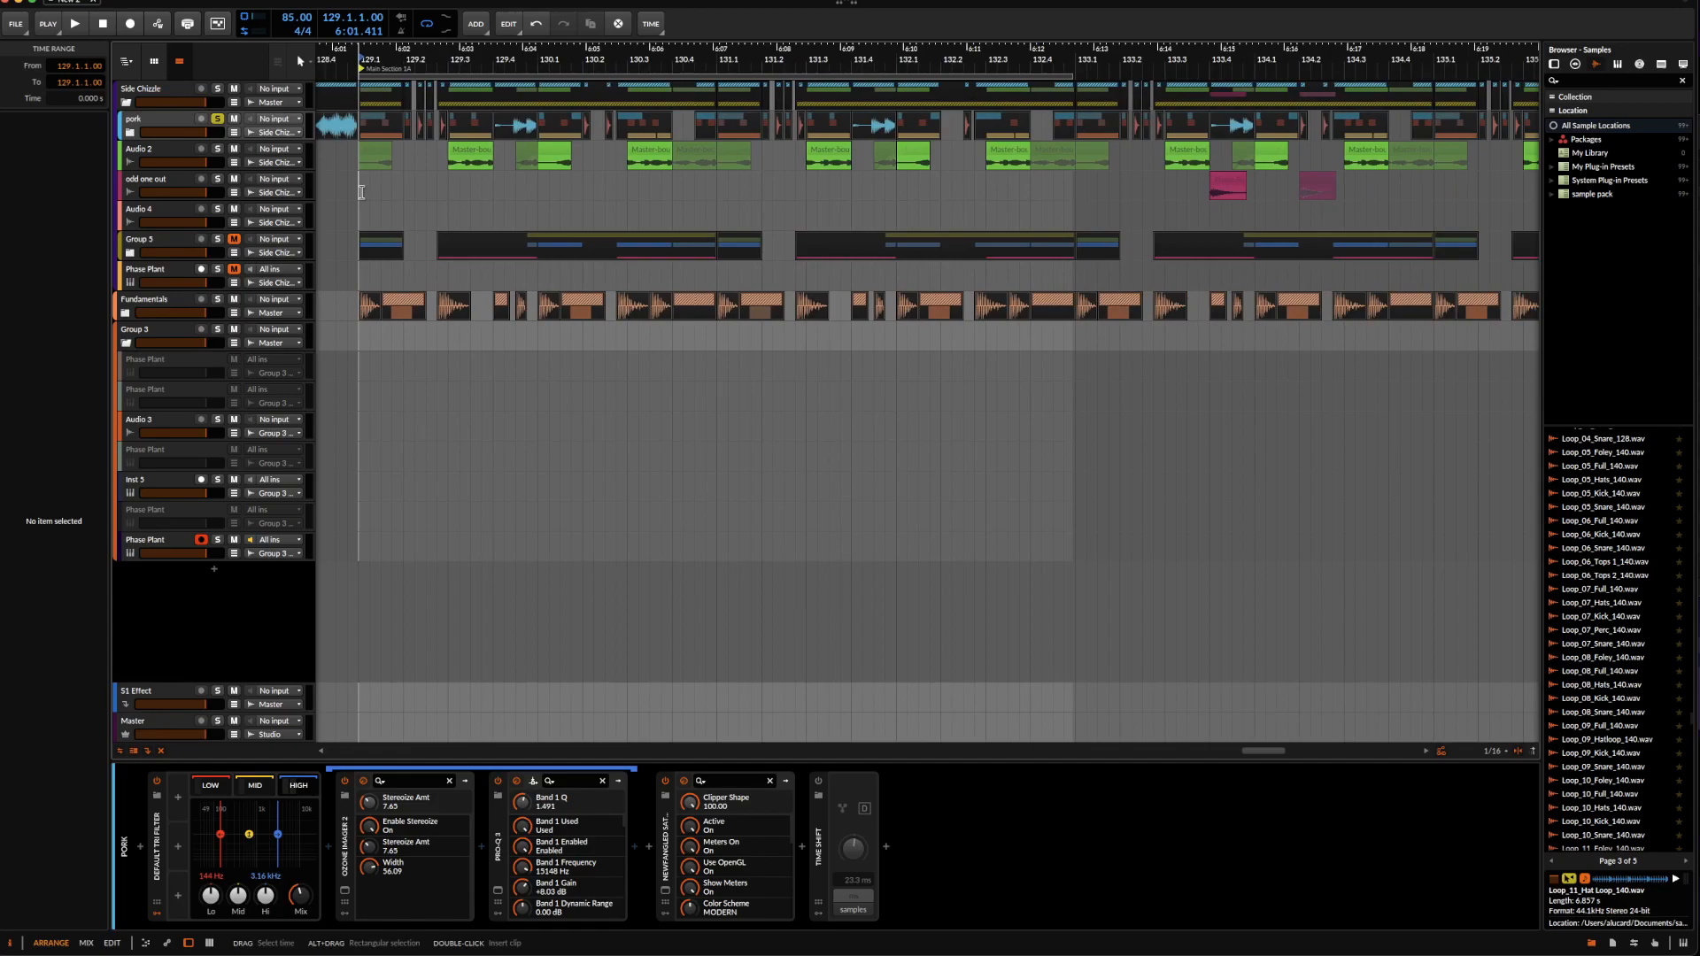
key("space")
key("space")
left_click(219, 119)
key("space")
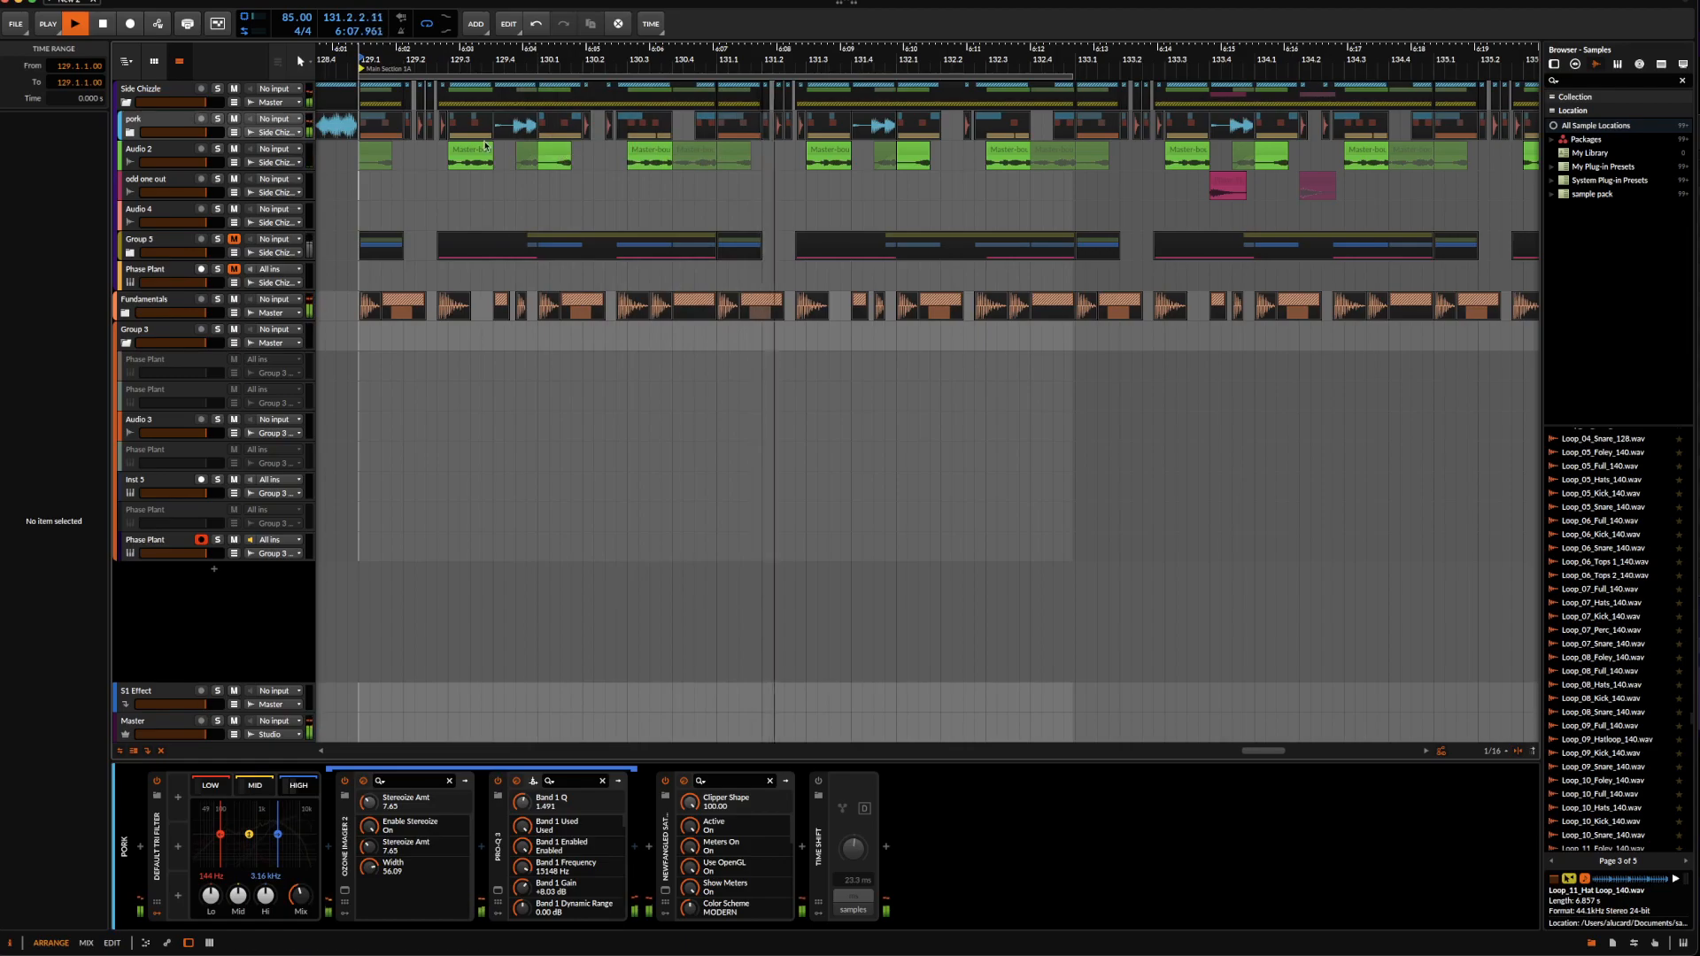
key("space")
Turn the pork group's Time Shift device back on and play the main section from bar 129 for comparison.
left_click(818, 783)
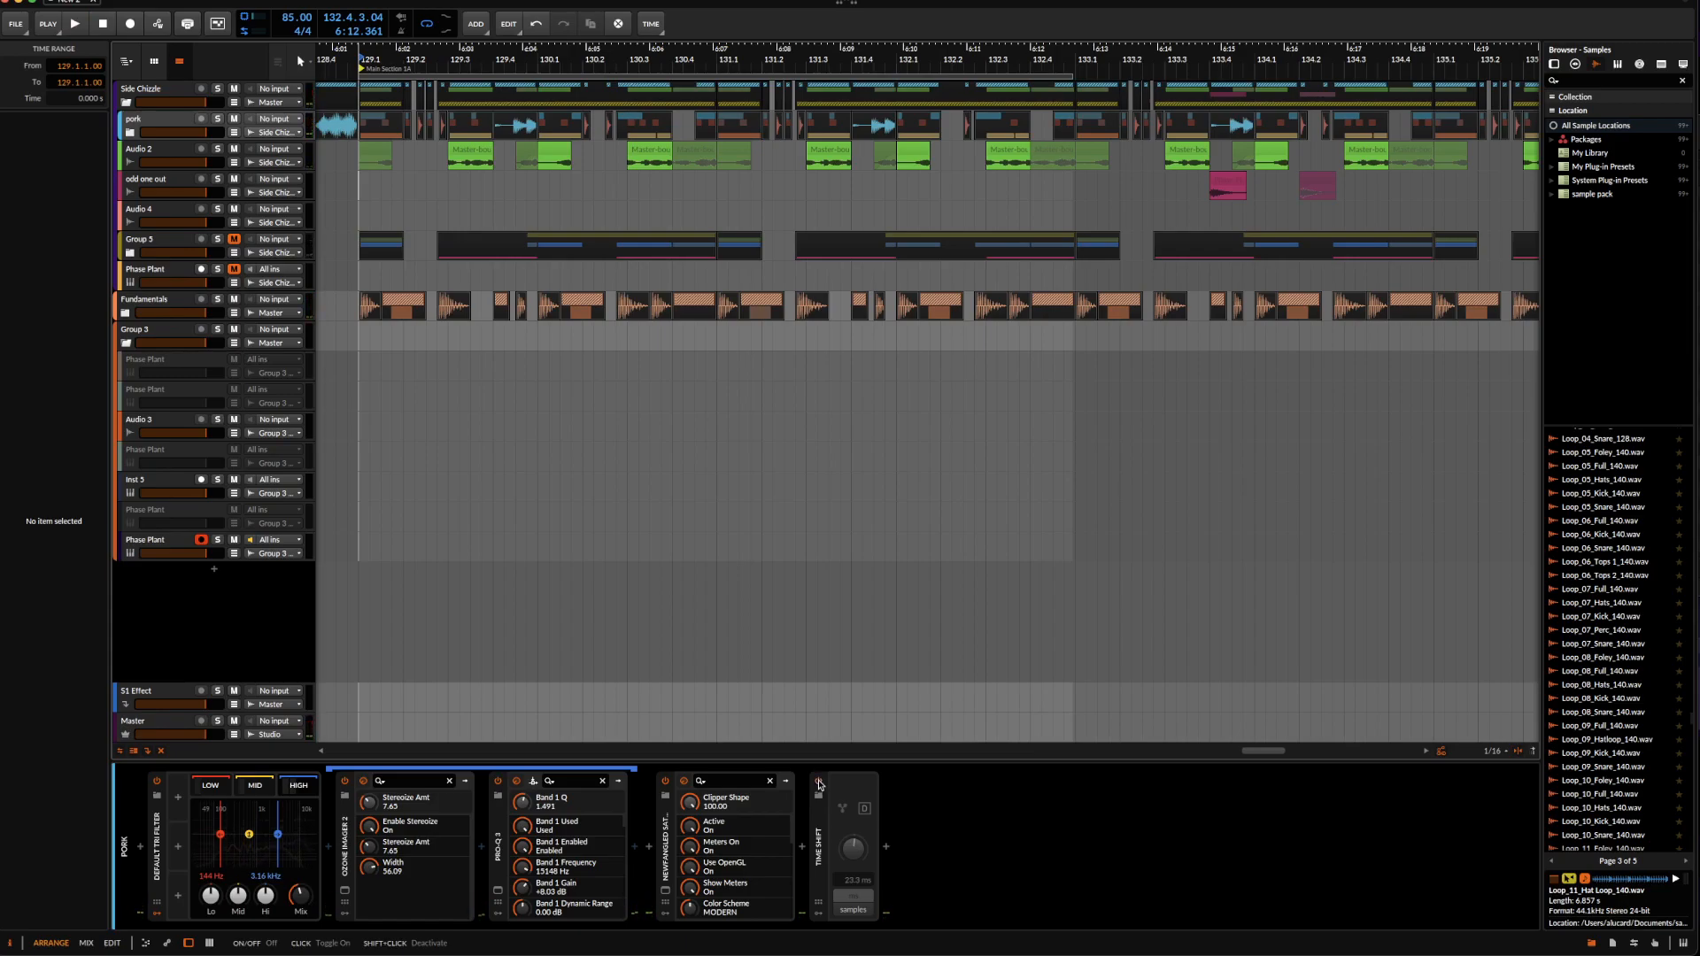
key("space")
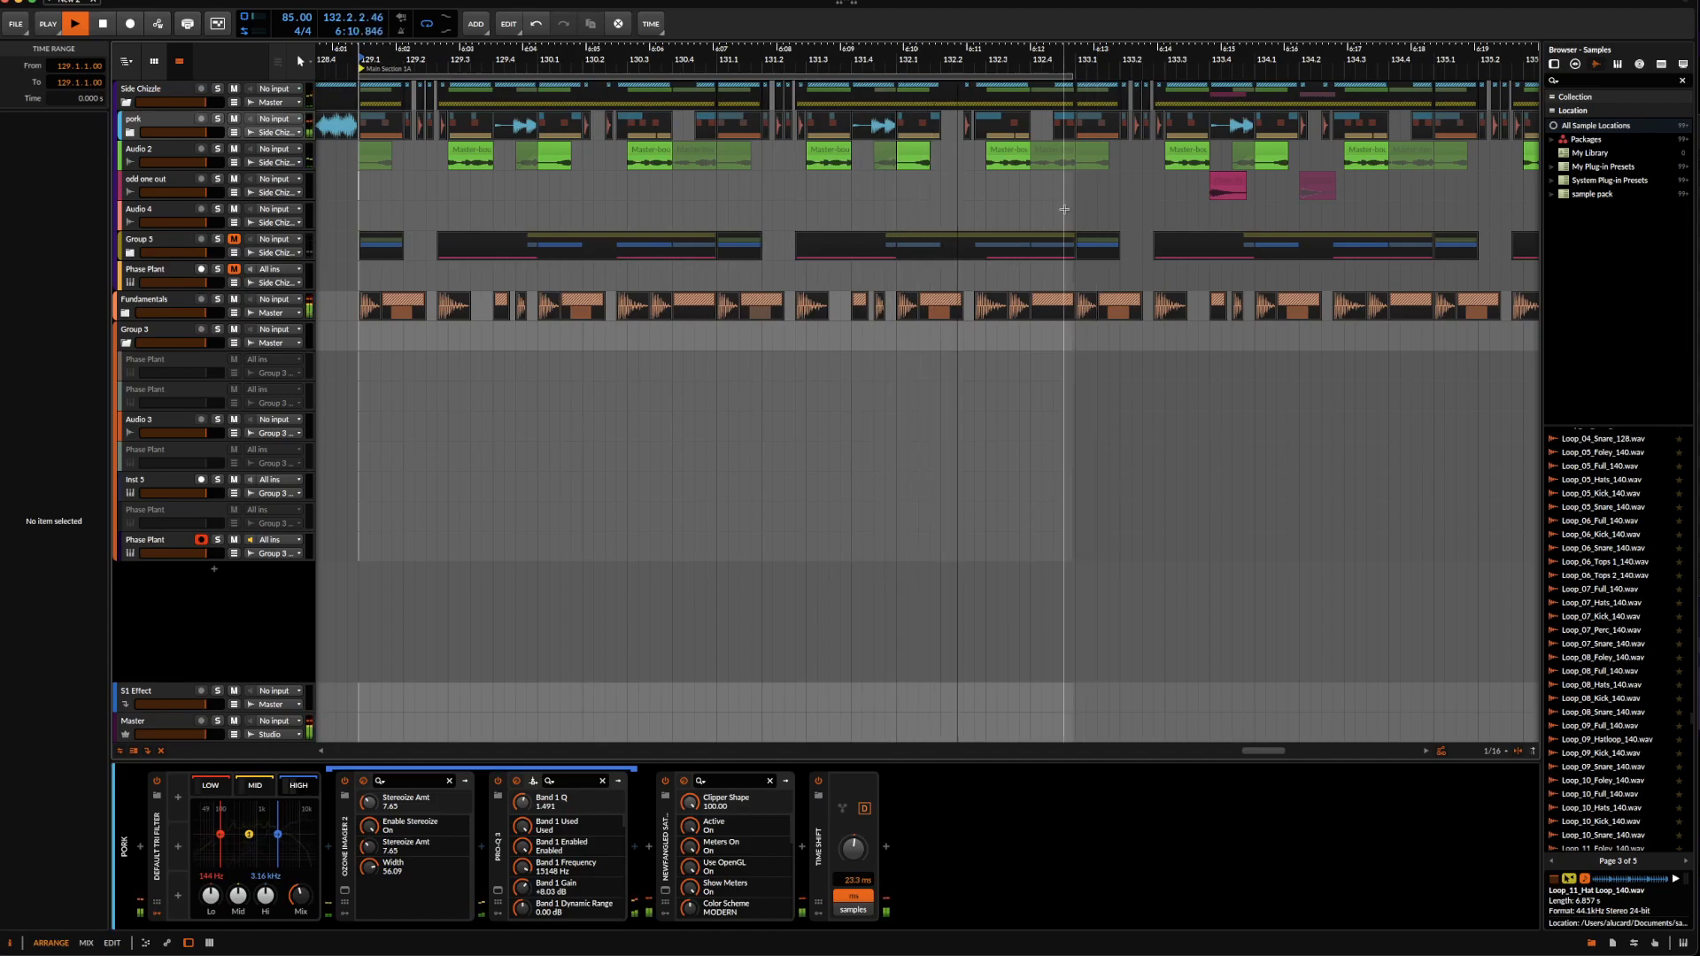
key("space")
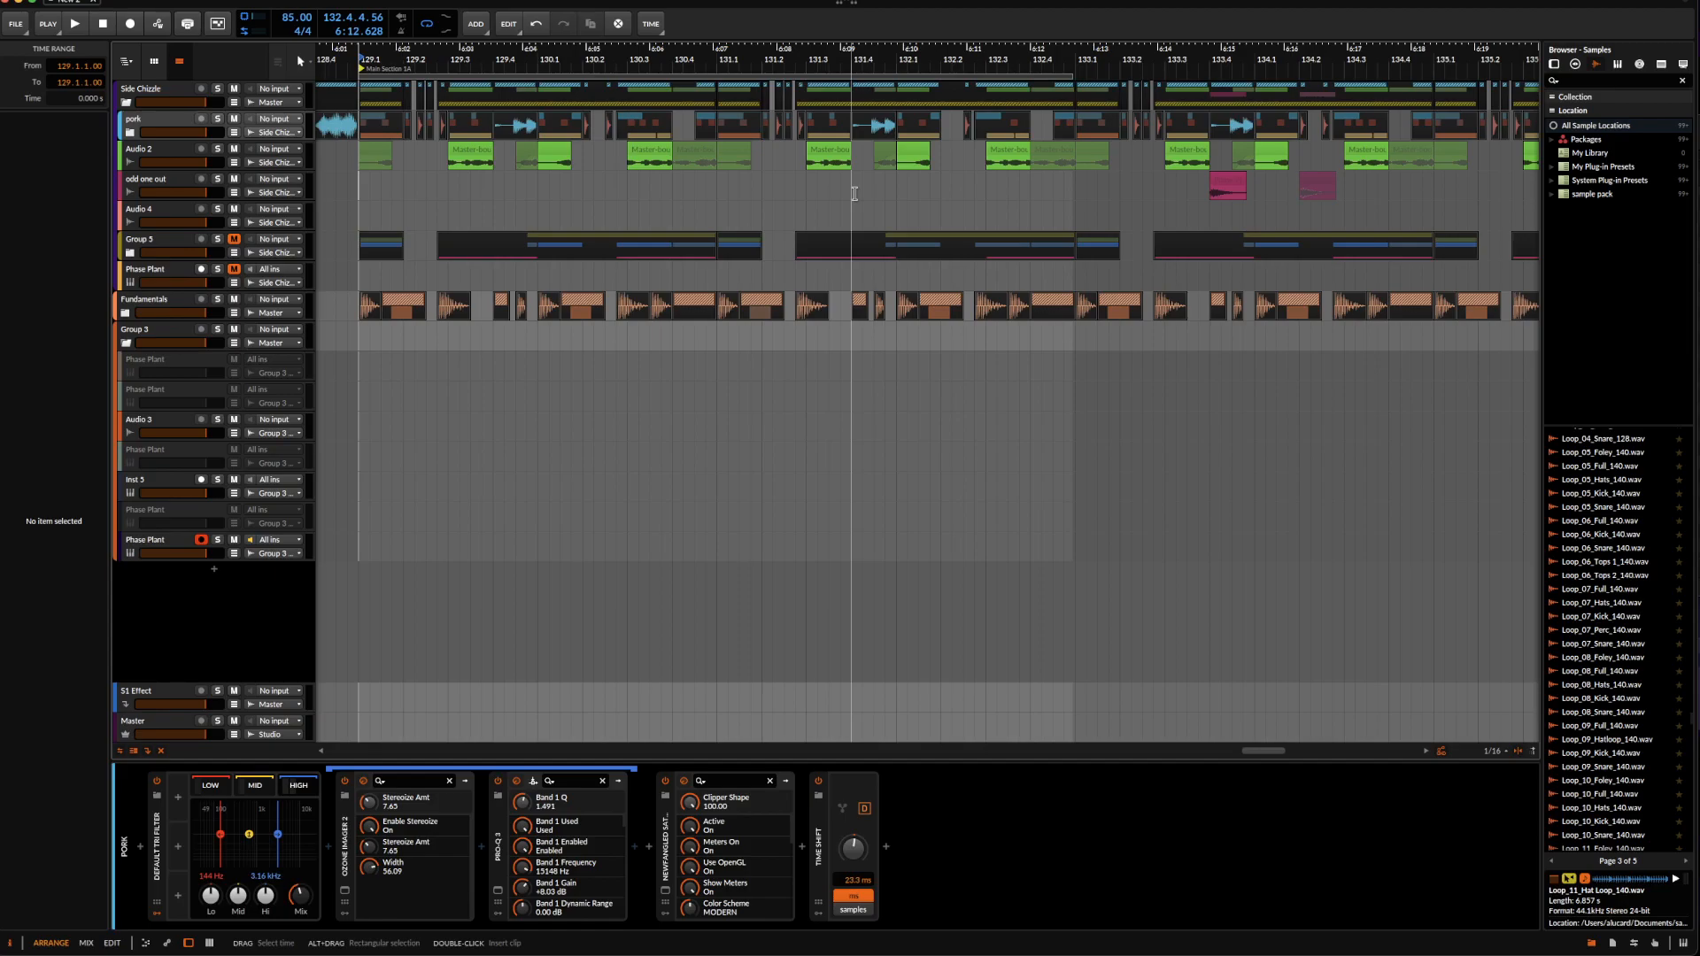
Shift the green Master-bounce-1 clip at 129.3 slightly later on Audio 2 and undo the move.
scroll(423, 149, "up", 3)
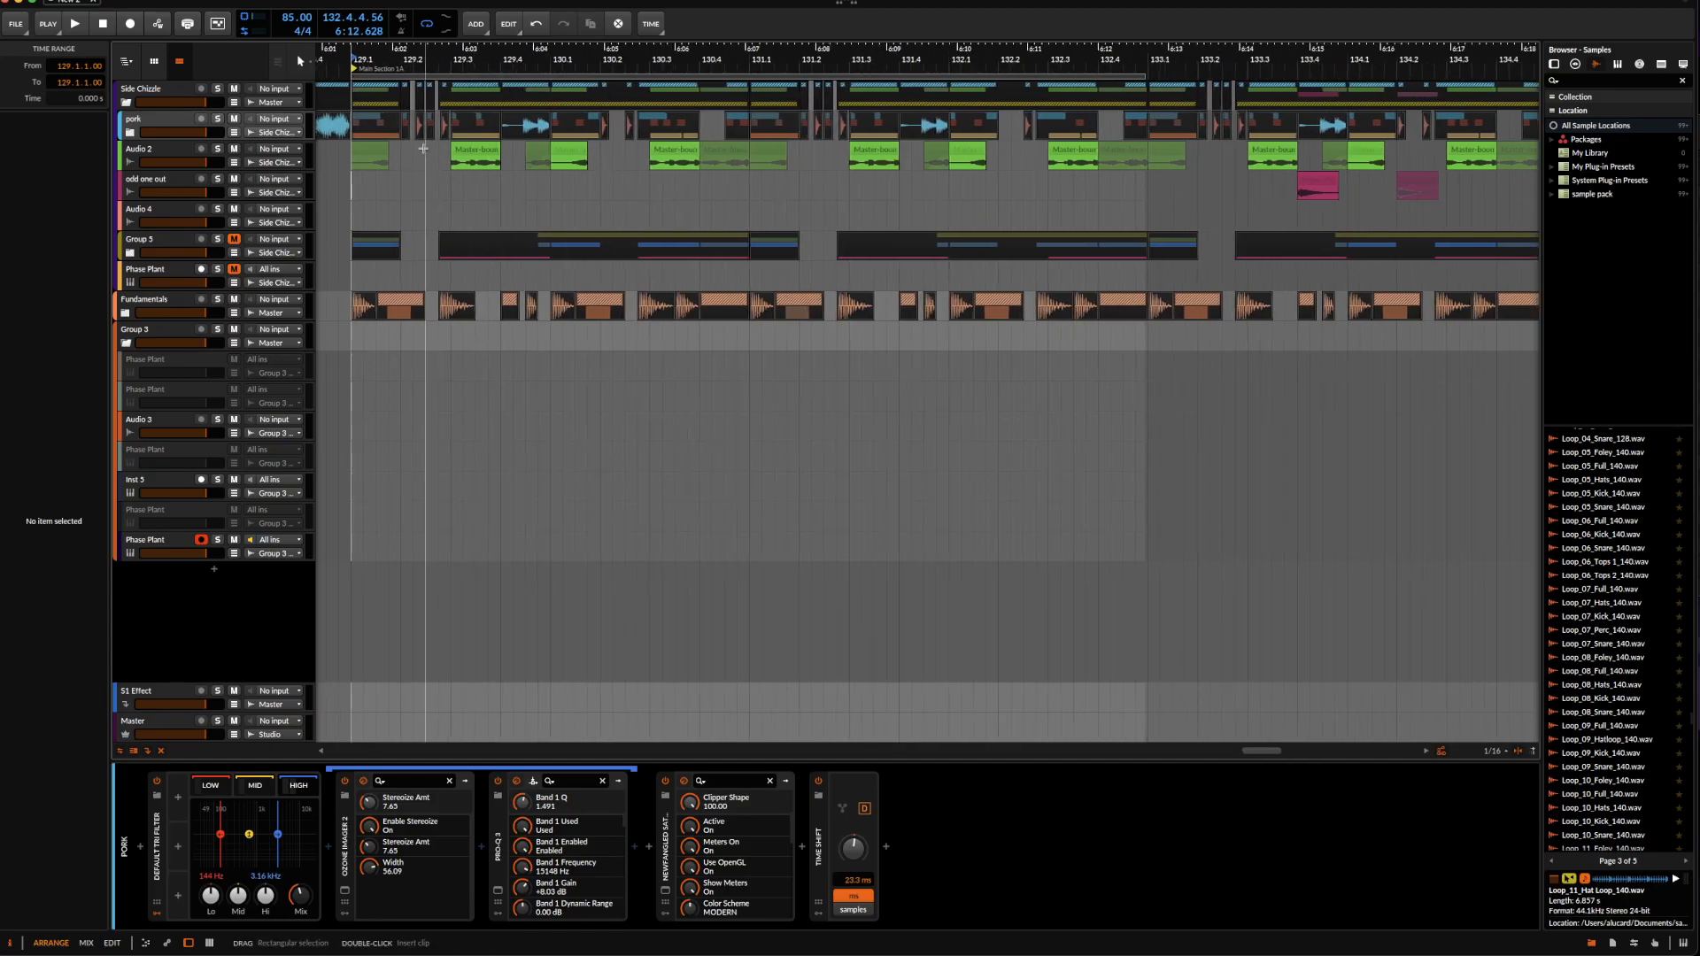
scroll(452, 151, "up", 3)
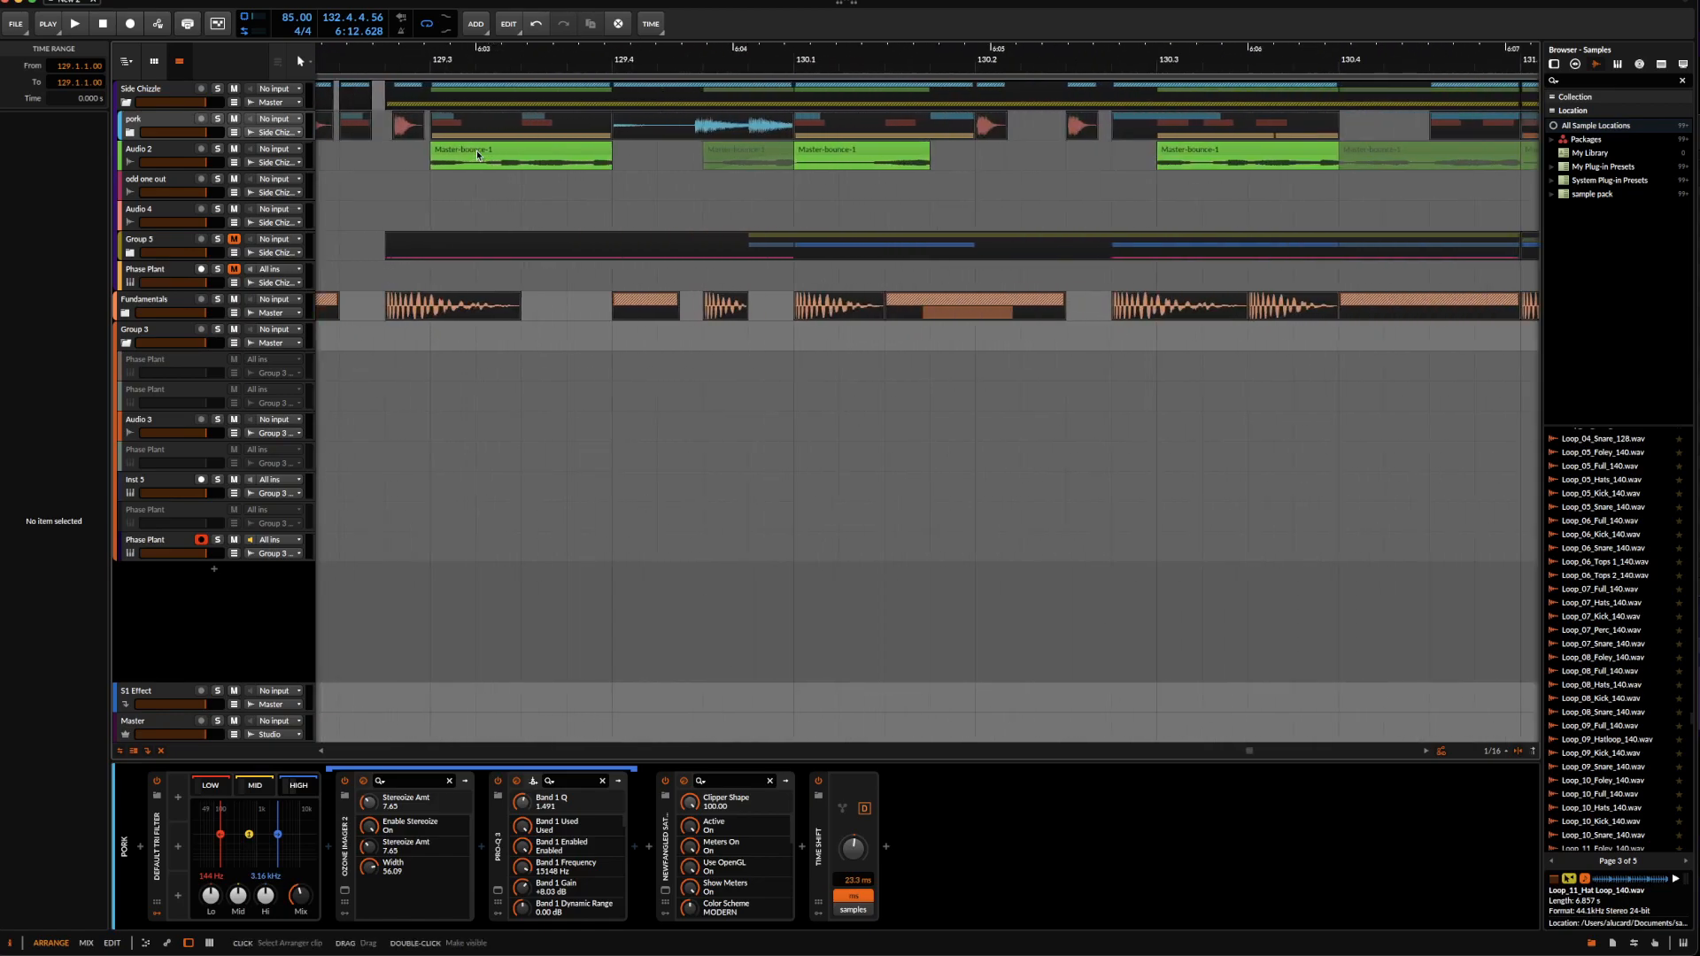
left_click_drag(511, 154, 527, 155)
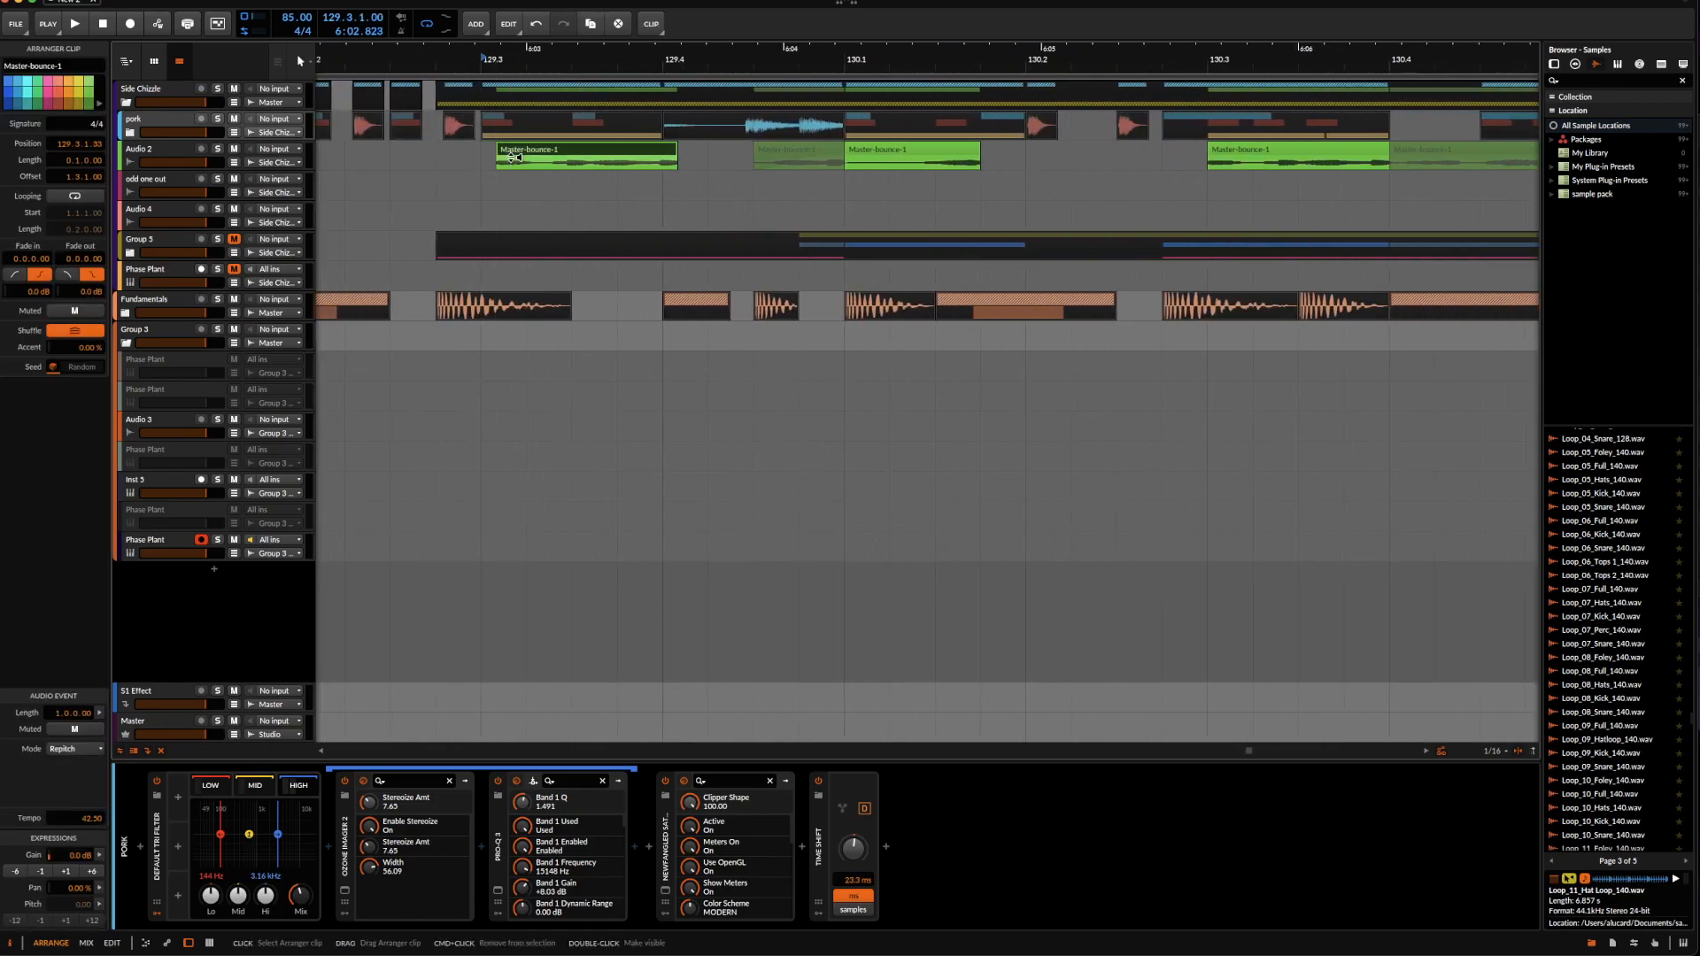
key("ctrl+z")
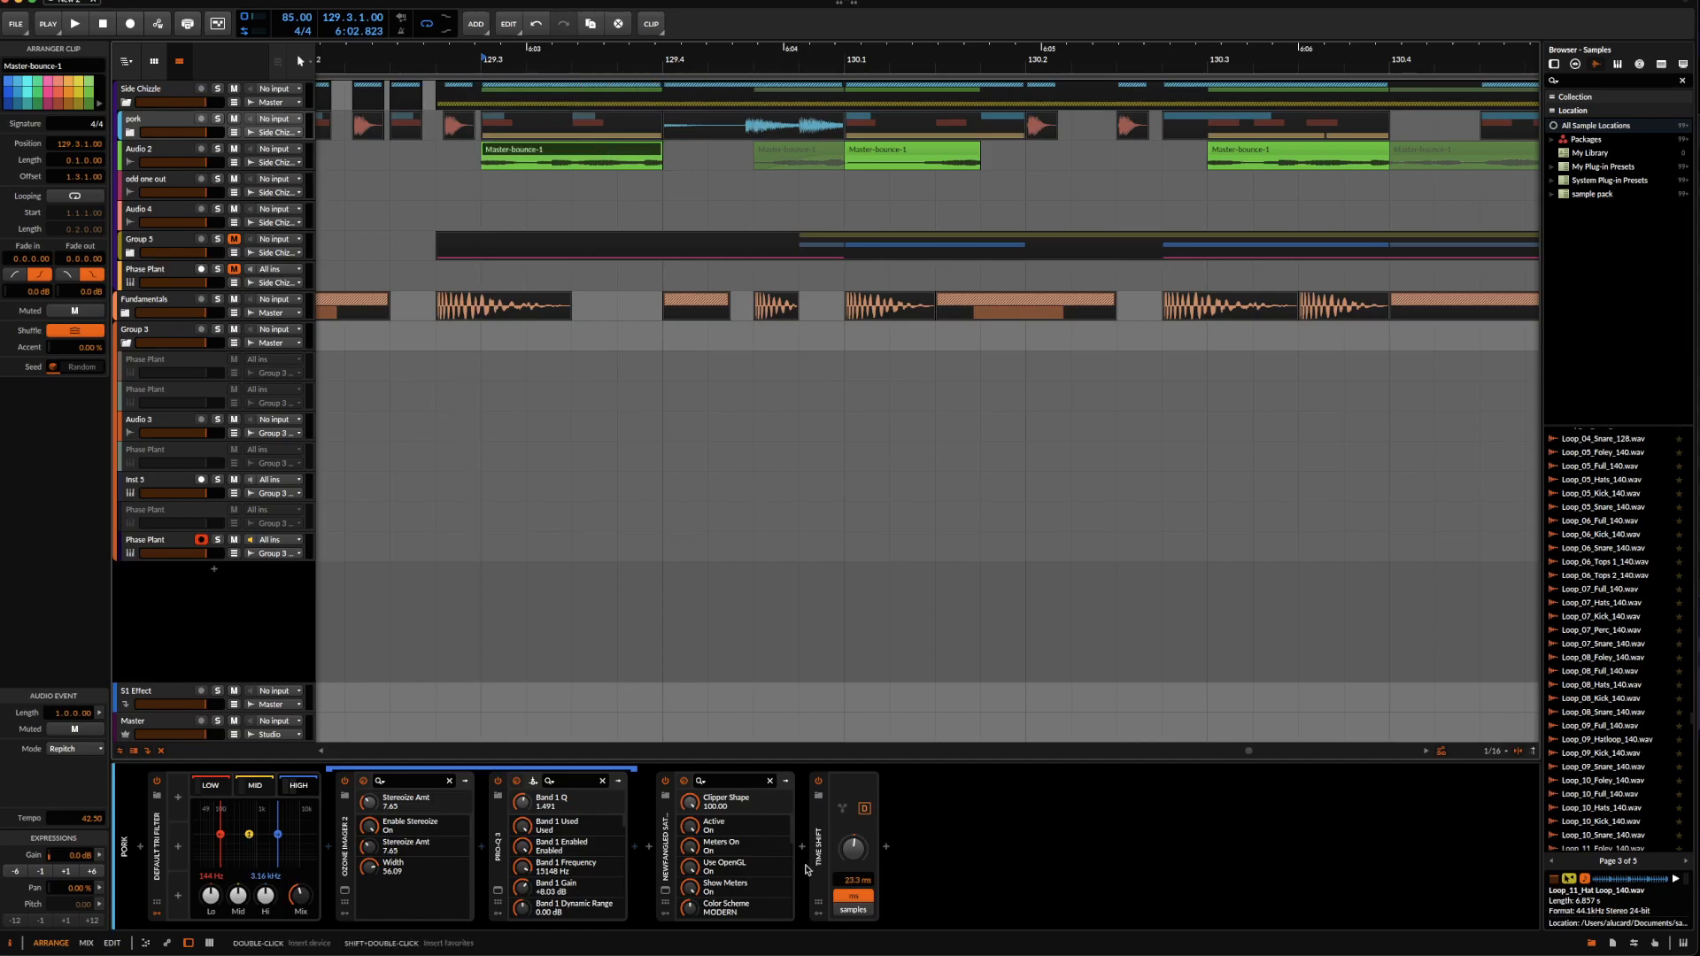
Place the playback start at 129.3.1 in the main section and bring the surrounding bars into view.
scroll(1024, 626, "down", 3)
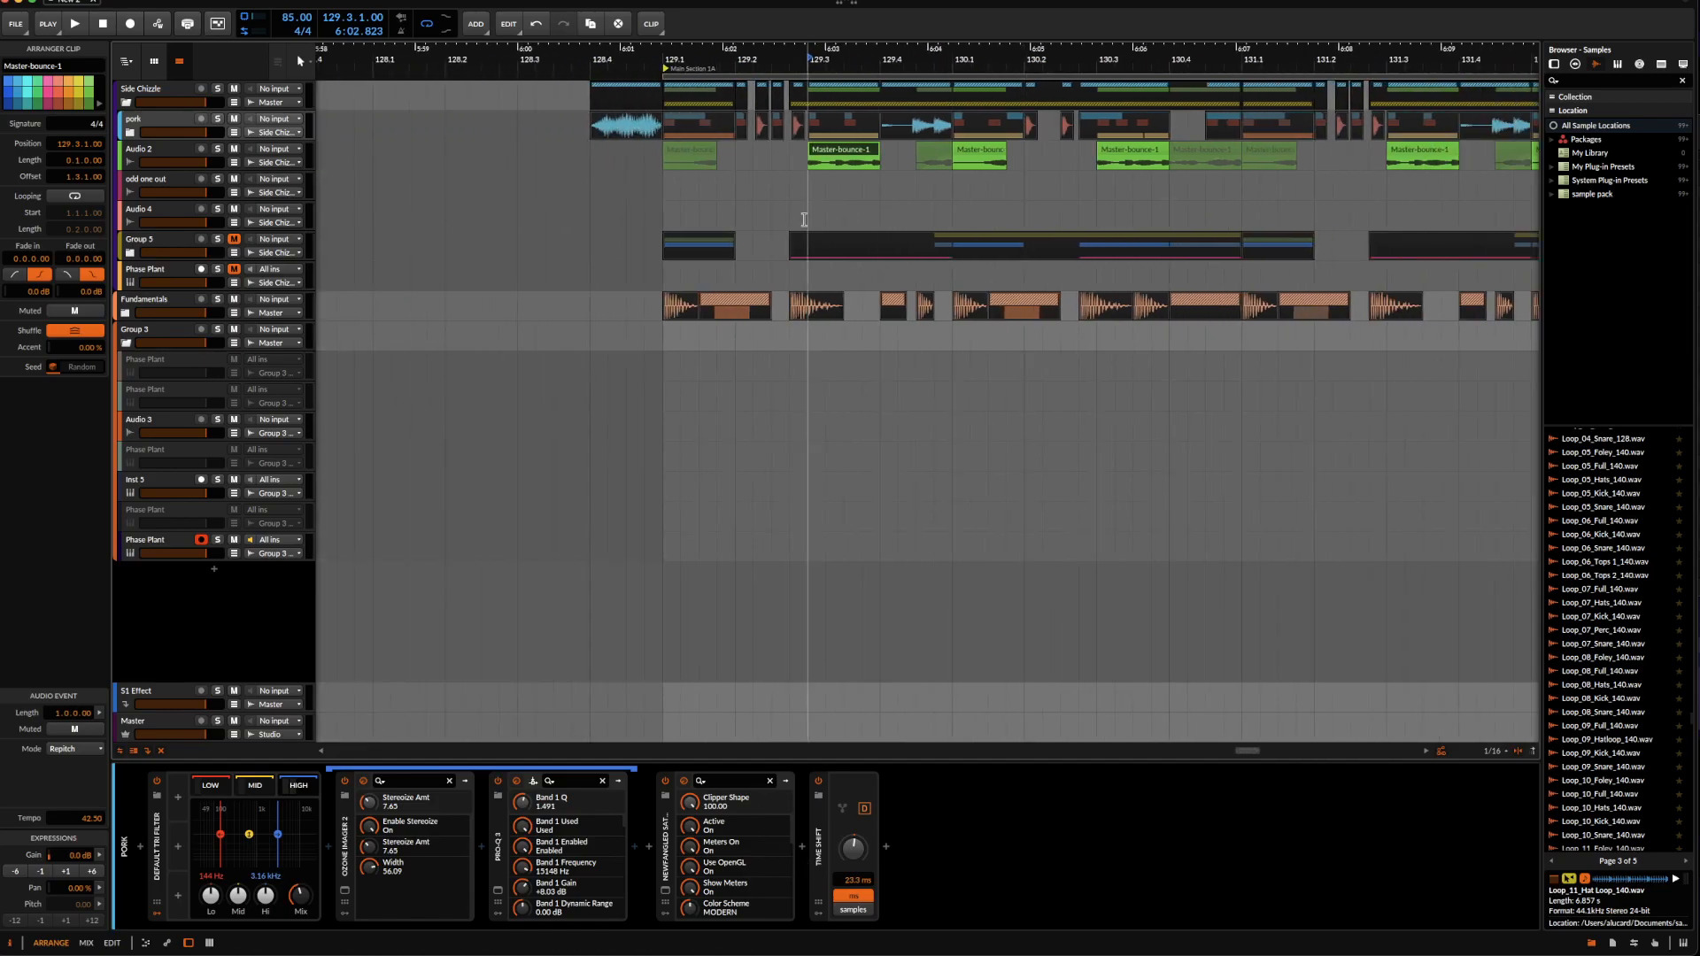
left_click(808, 217)
scroll(808, 217, "down", 4)
scroll(807, 217, "down", 2)
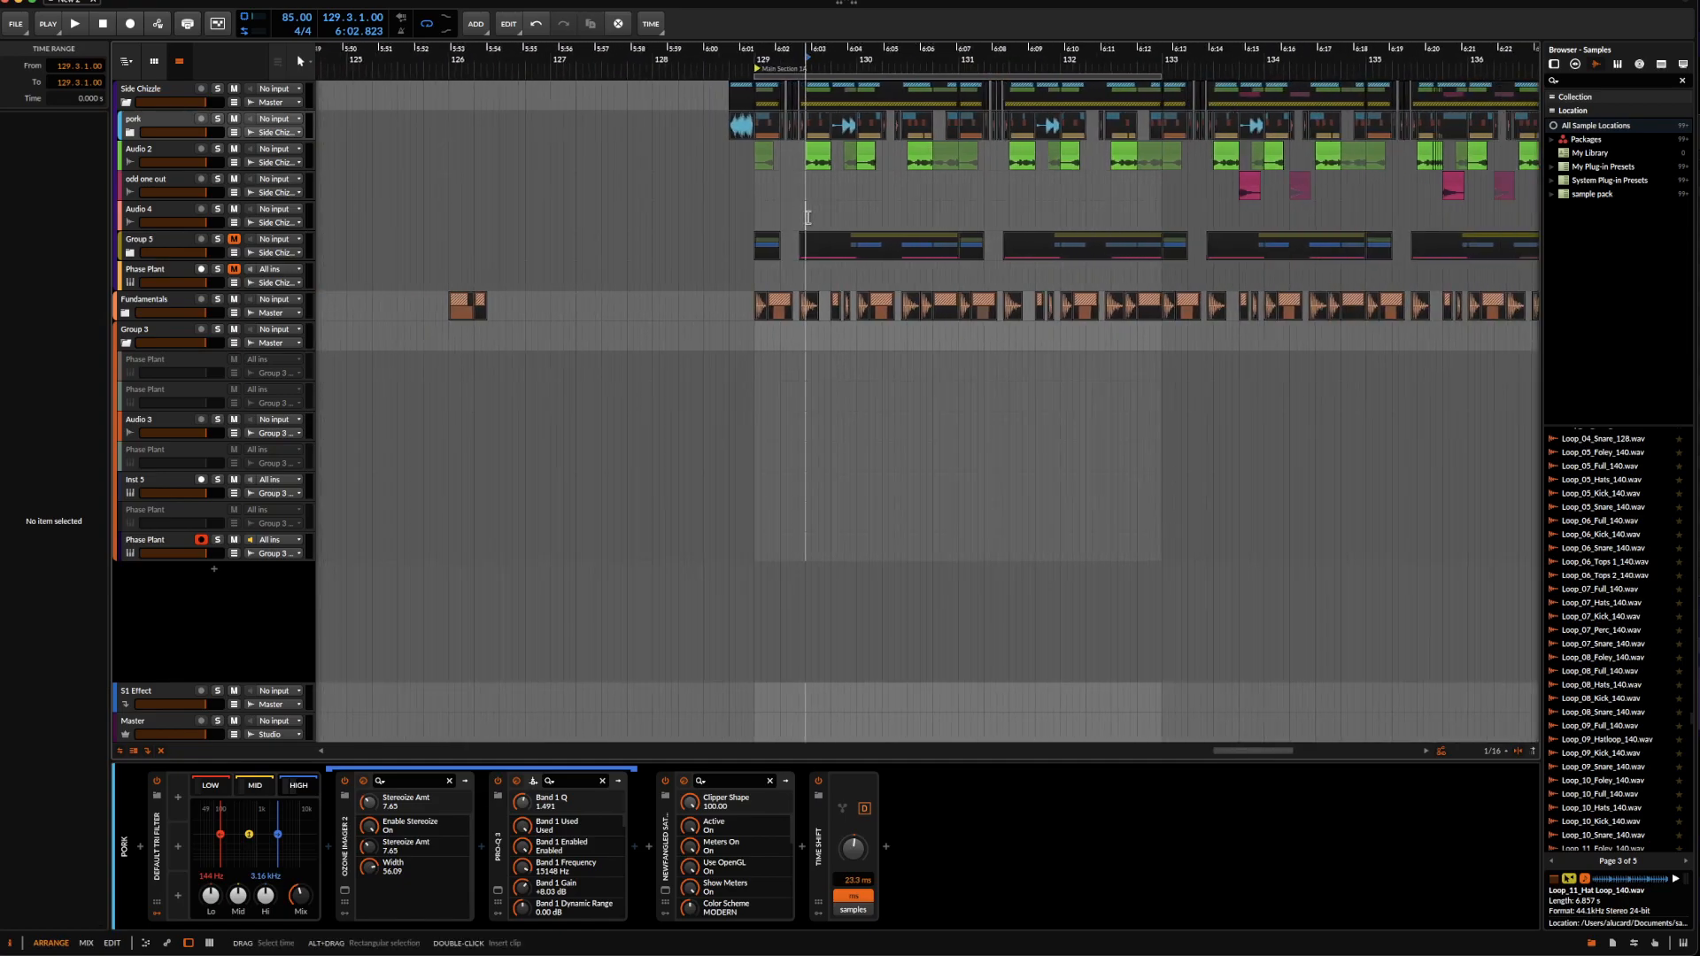